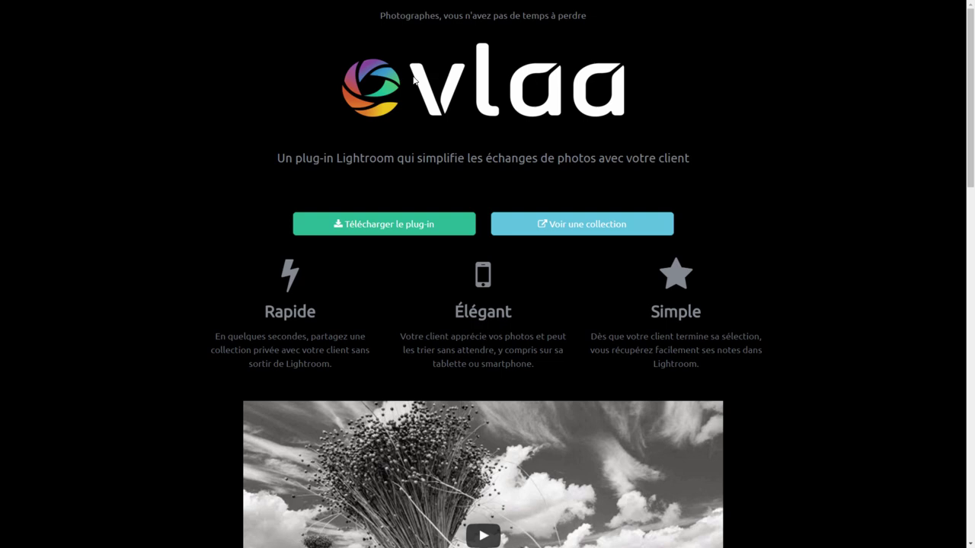
Step: Scroll through the Evlaa homepage's feature overview and demo video
{"action": "scroll", "coordinate": [398, 93], "scroll_direction": "down", "scroll_amount": 3}
{"action": "scroll", "coordinate": [398, 98], "scroll_direction": "down", "scroll_amount": 1}
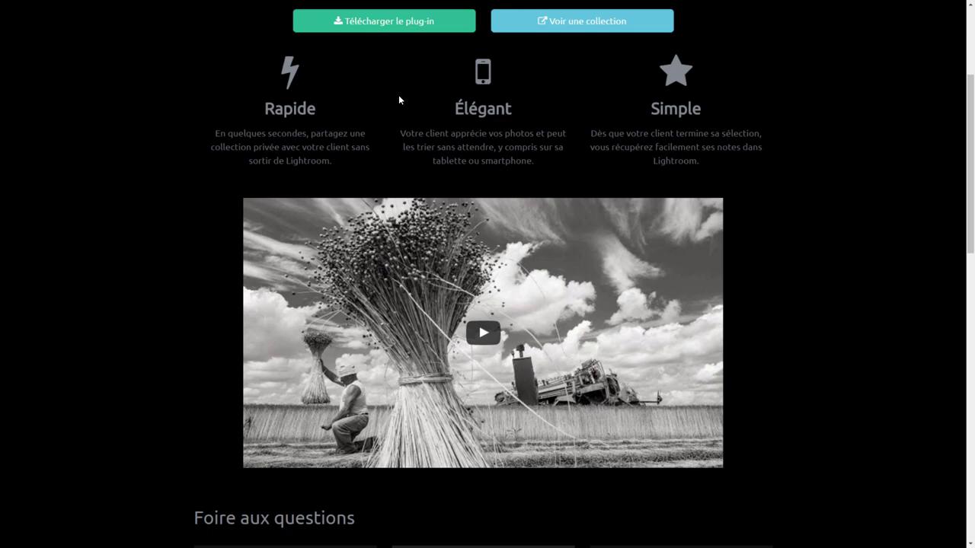
{"action": "scroll", "coordinate": [399, 107], "scroll_direction": "up", "scroll_amount": 3}
{"action": "scroll", "coordinate": [399, 110], "scroll_direction": "up", "scroll_amount": 1}
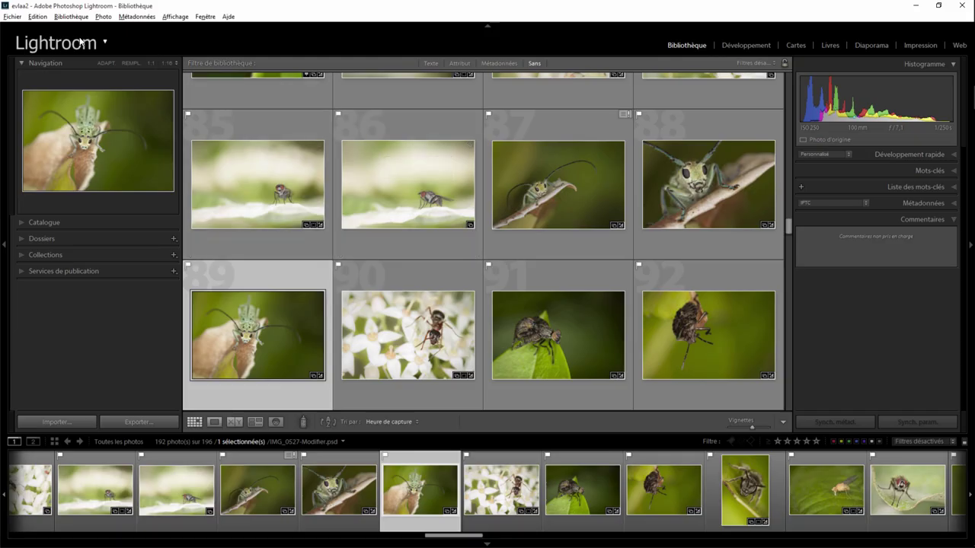
Step: Confirm the Evlaa plug-in is enabled, then open the Evlaa publish service setup
{"action": "left_click", "coordinate": [13, 18]}
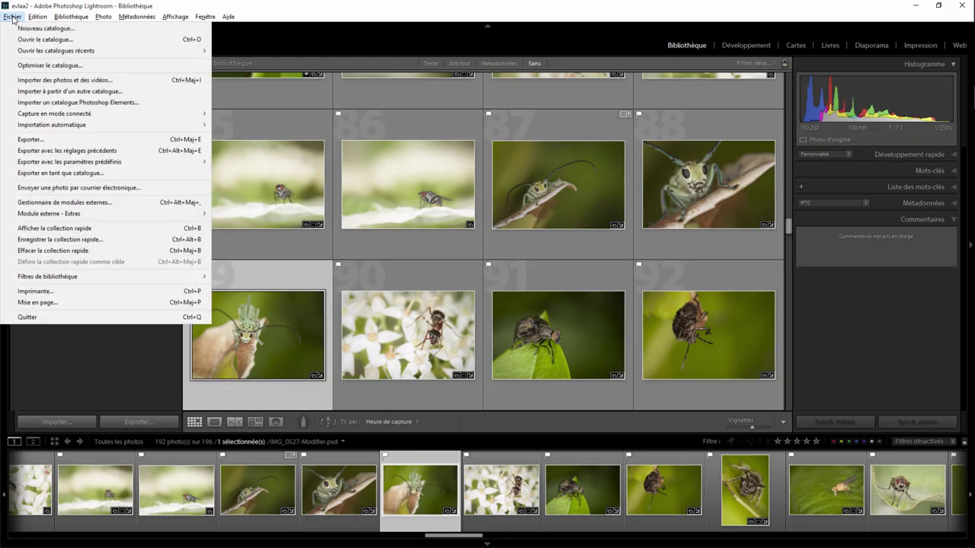
{"action": "left_click", "coordinate": [70, 200]}
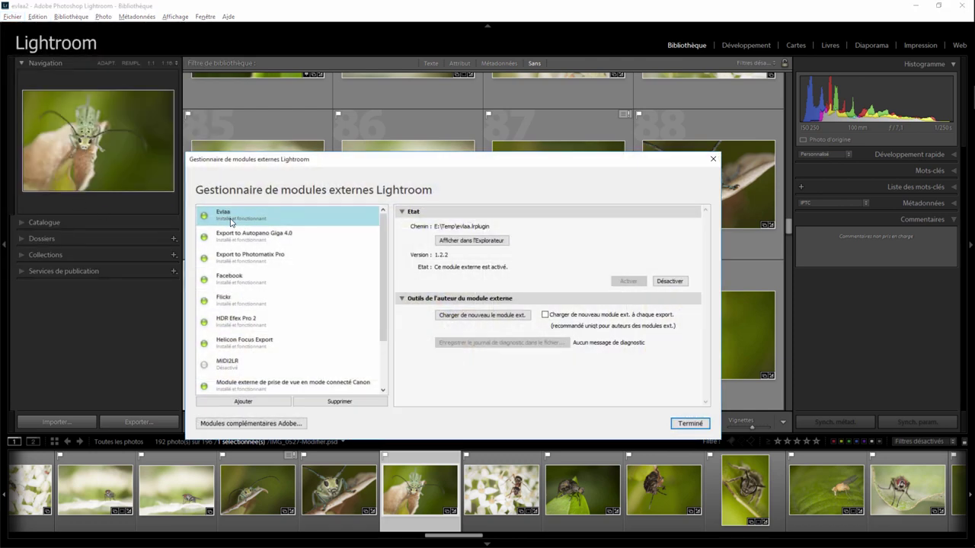
{"action": "left_click", "coordinate": [690, 424]}
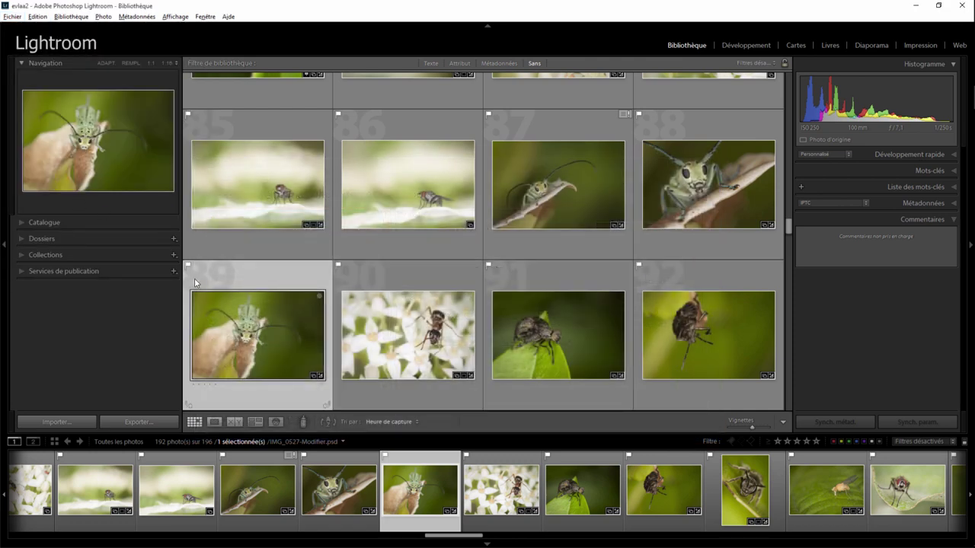
{"action": "left_click", "coordinate": [23, 271]}
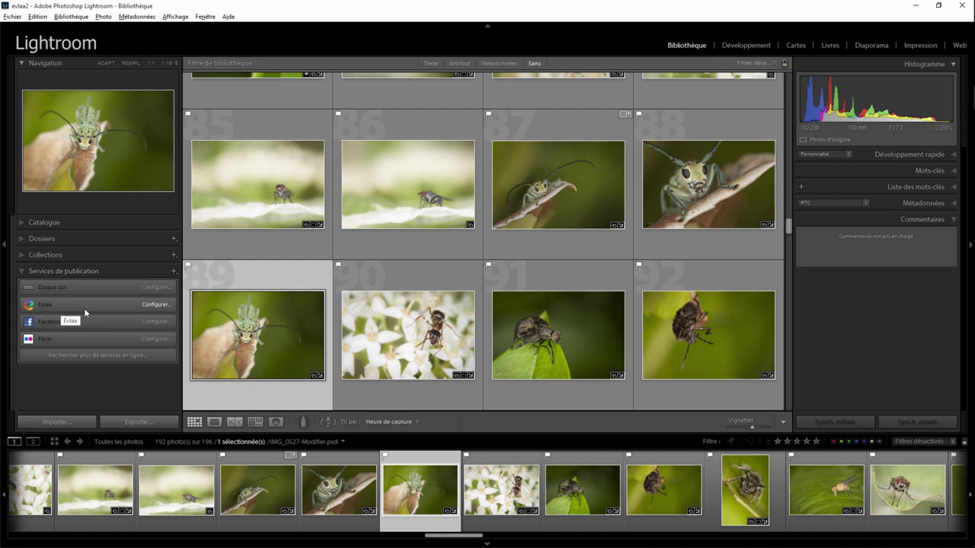
{"action": "left_click", "coordinate": [153, 305]}
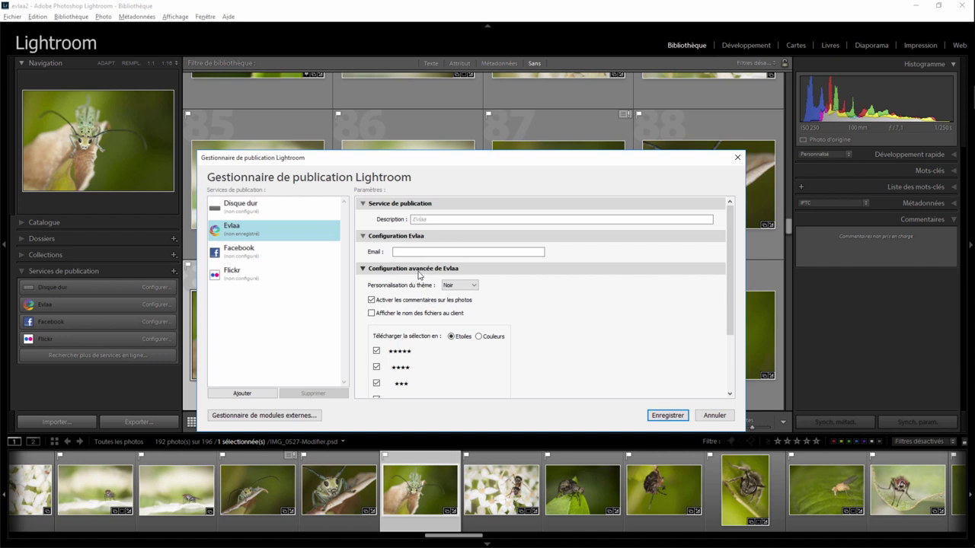
Step: Enter the account e-mail address and set the gallery theme to Gris foncé
{"action": "left_click", "coordinate": [418, 252]}
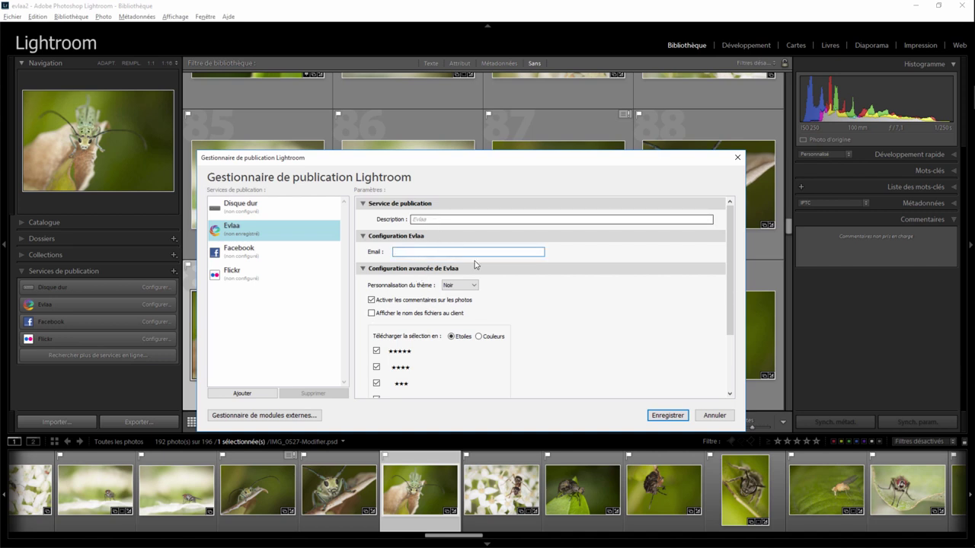
{"action": "left_click", "coordinate": [471, 287]}
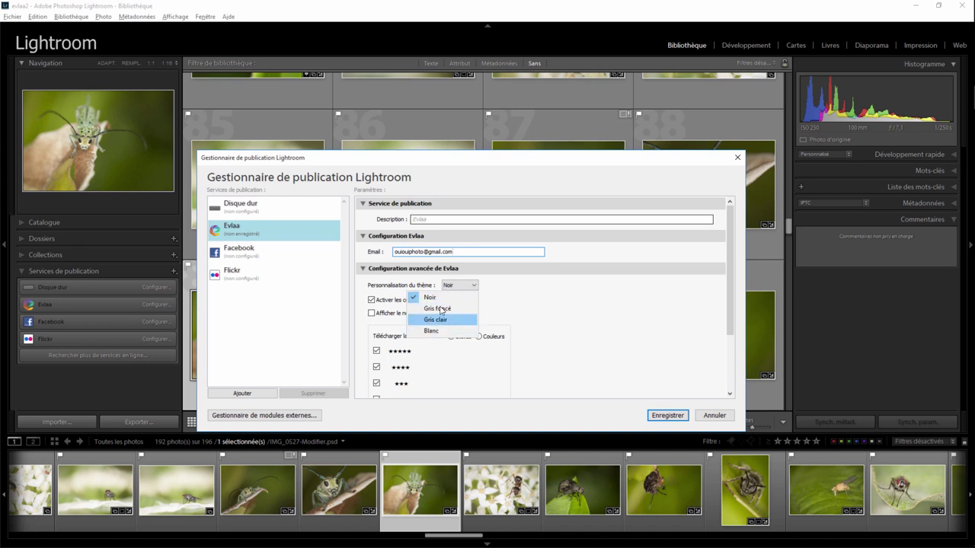
{"action": "left_click", "coordinate": [447, 309]}
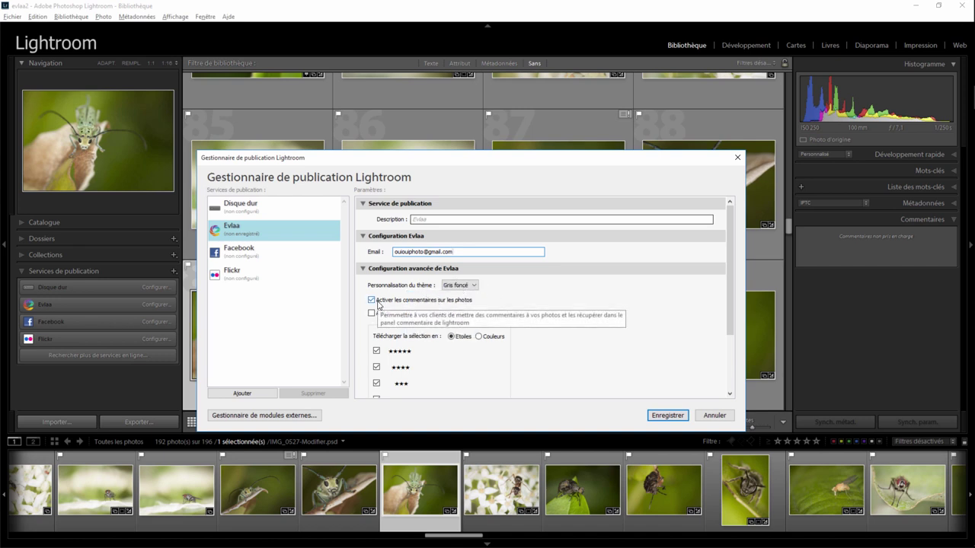
{"action": "mouse_move", "coordinate": [423, 300]}
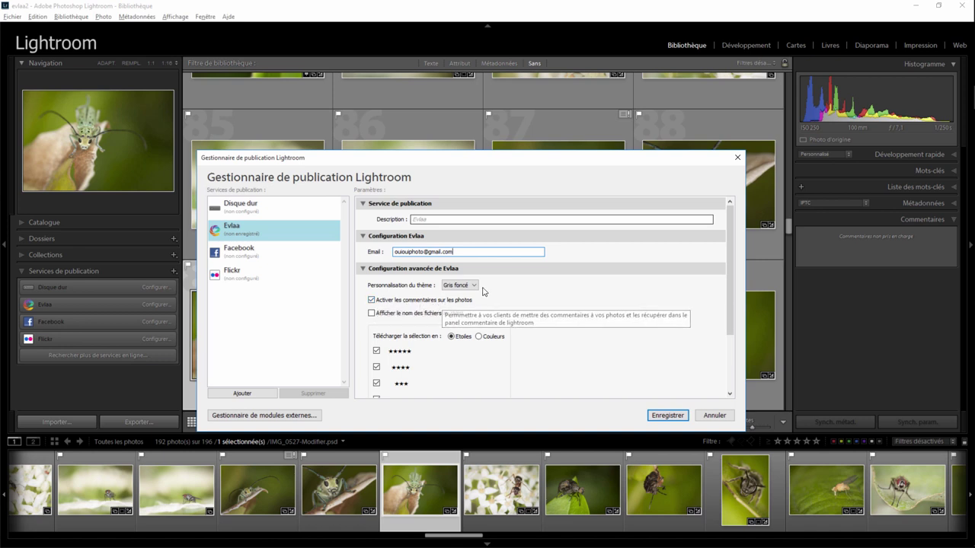
Step: Keep client picks synced as star ratings (Etoiles) and enable Filigrane watermarking
{"action": "scroll", "coordinate": [522, 287], "scroll_direction": "down", "scroll_amount": 3}
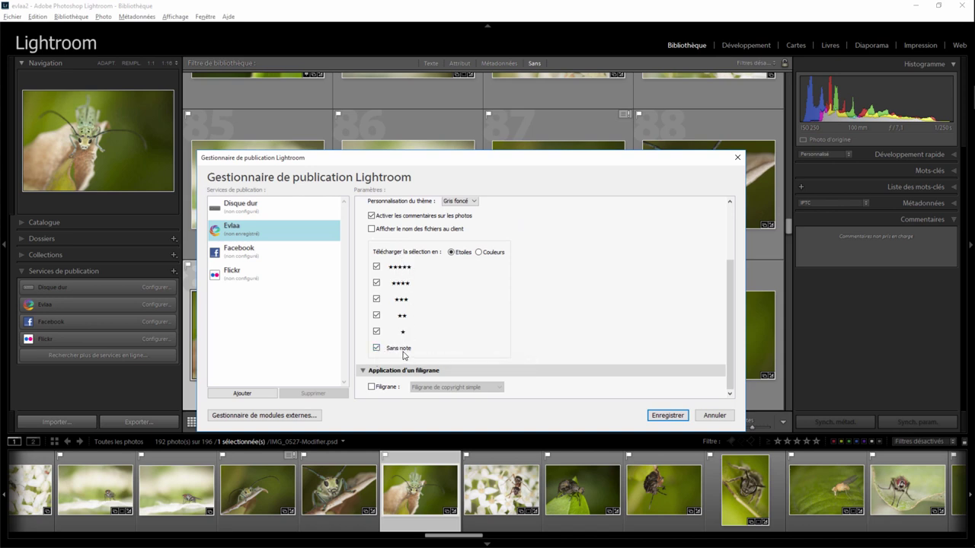
{"action": "left_click", "coordinate": [478, 252]}
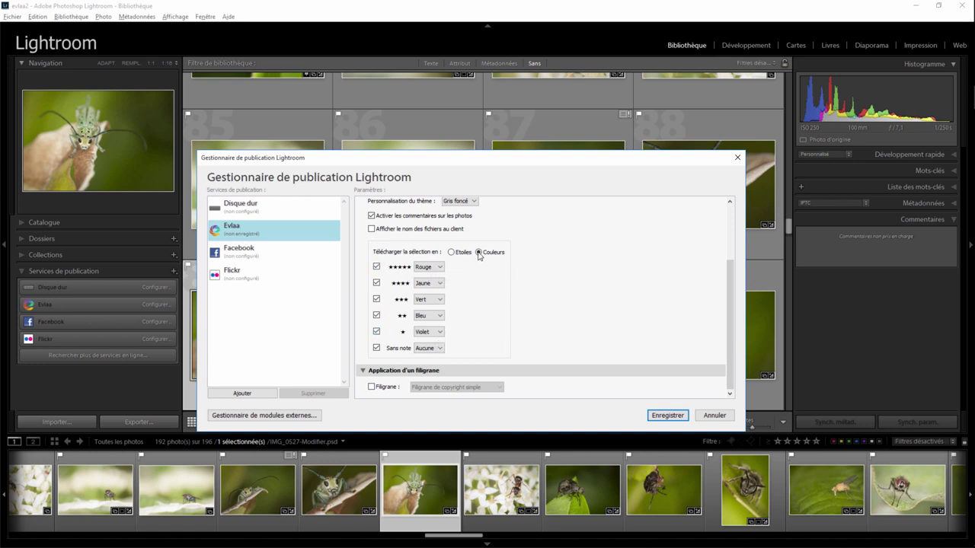
{"action": "left_click", "coordinate": [452, 253]}
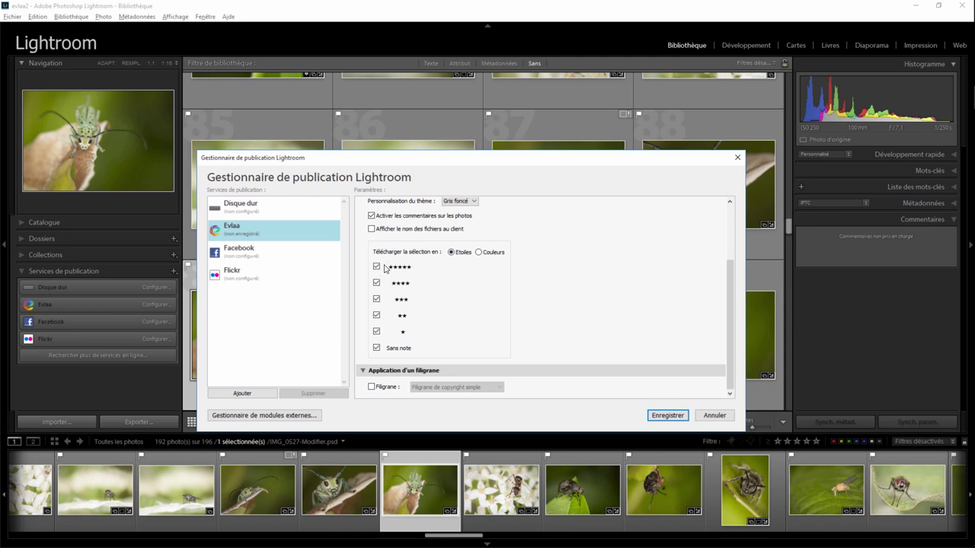
{"action": "left_click", "coordinate": [371, 387]}
{"action": "left_click", "coordinate": [460, 390]}
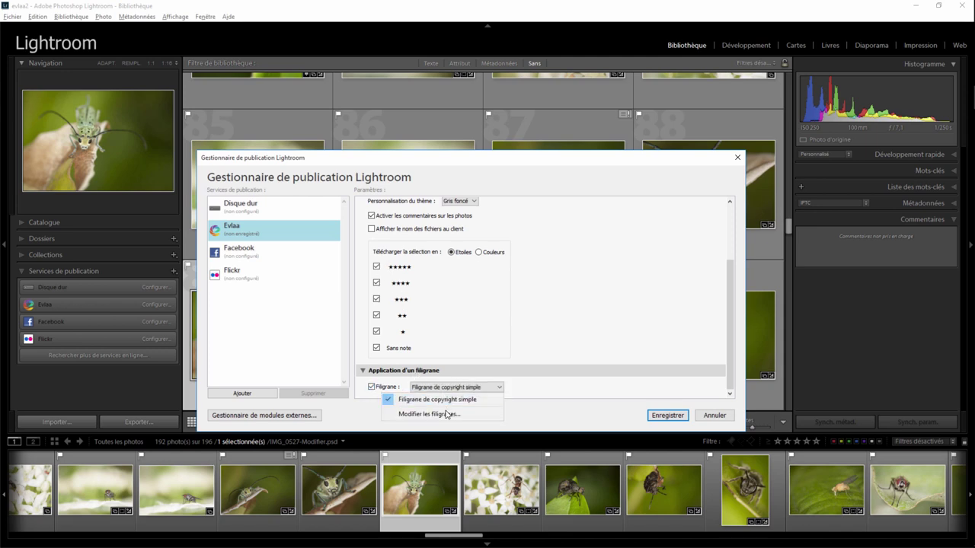
Step: Create a new watermark preset with an enlarged Copyright mark
{"action": "left_click", "coordinate": [447, 415]}
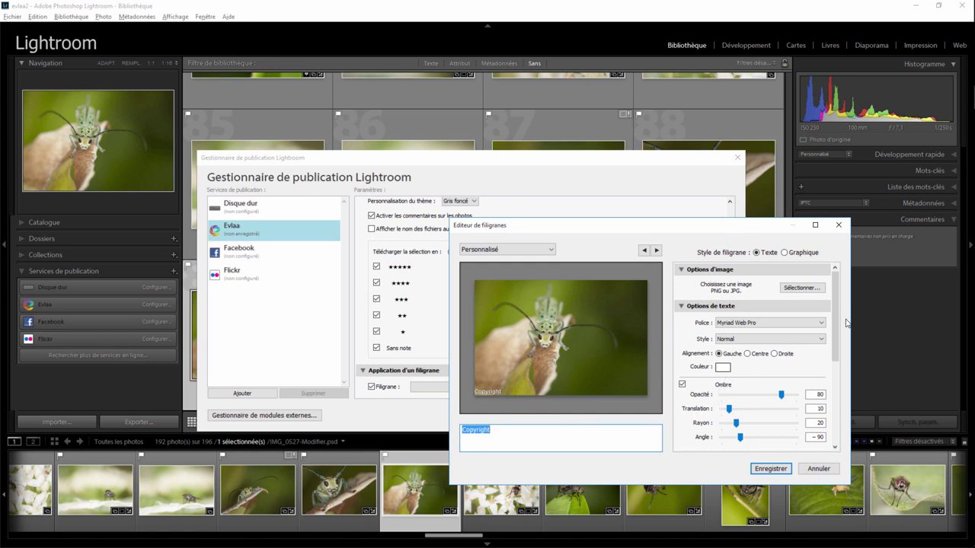
{"action": "left_click_drag", "start_coordinate": [836, 328], "coordinate": [832, 390]}
{"action": "left_click_drag", "start_coordinate": [727, 383], "coordinate": [737, 384]}
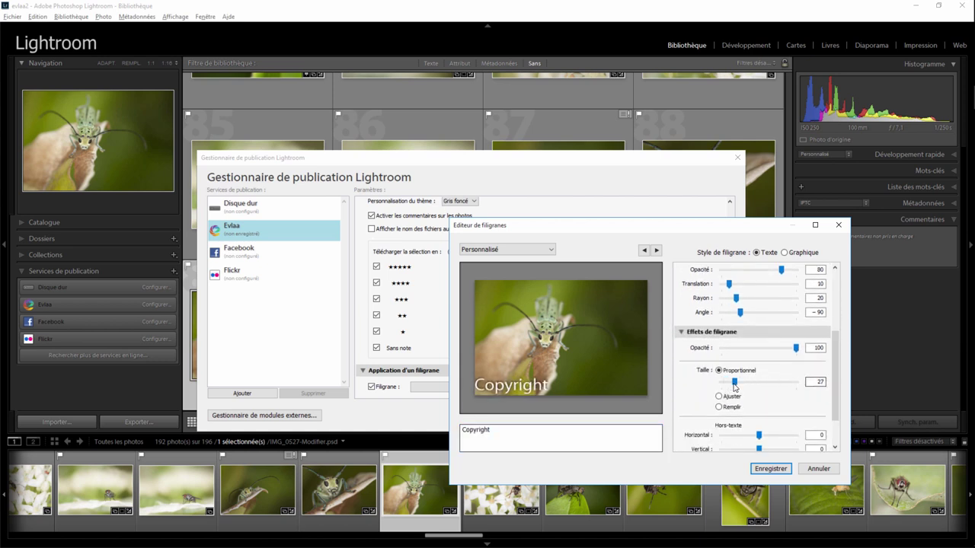
{"action": "left_click", "coordinate": [776, 470]}
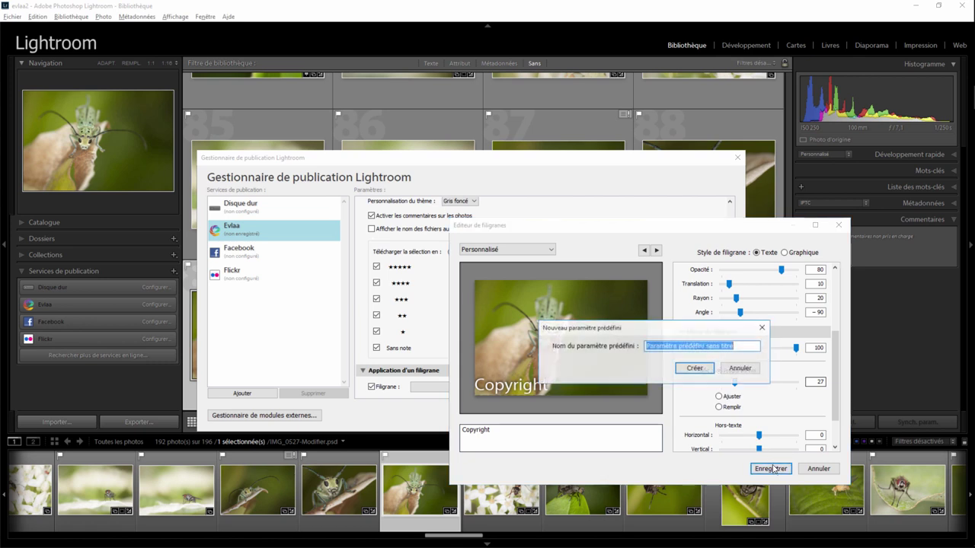
{"action": "left_click", "coordinate": [700, 371]}
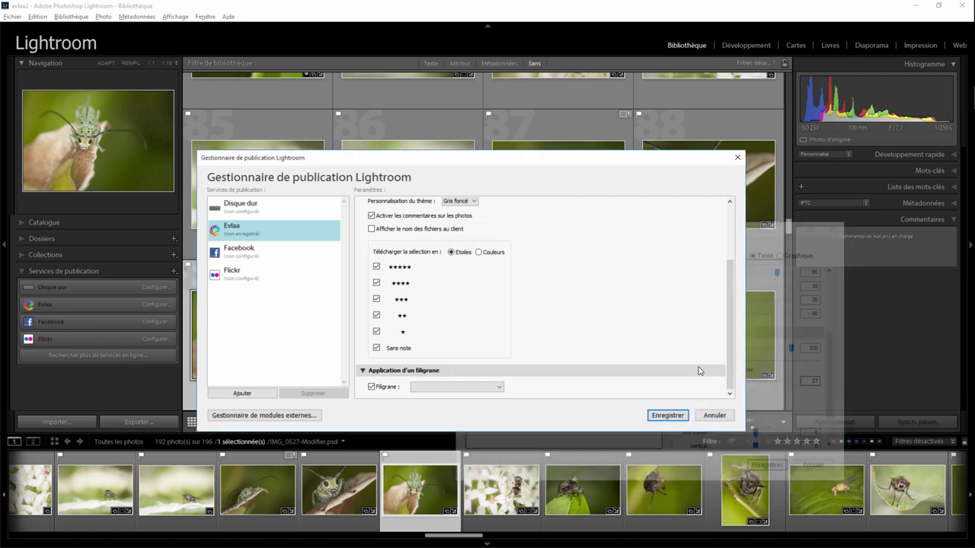
Step: Apply the new watermark preset and save the Evlaa publish service settings
{"action": "left_click", "coordinate": [501, 387]}
{"action": "left_click", "coordinate": [479, 400]}
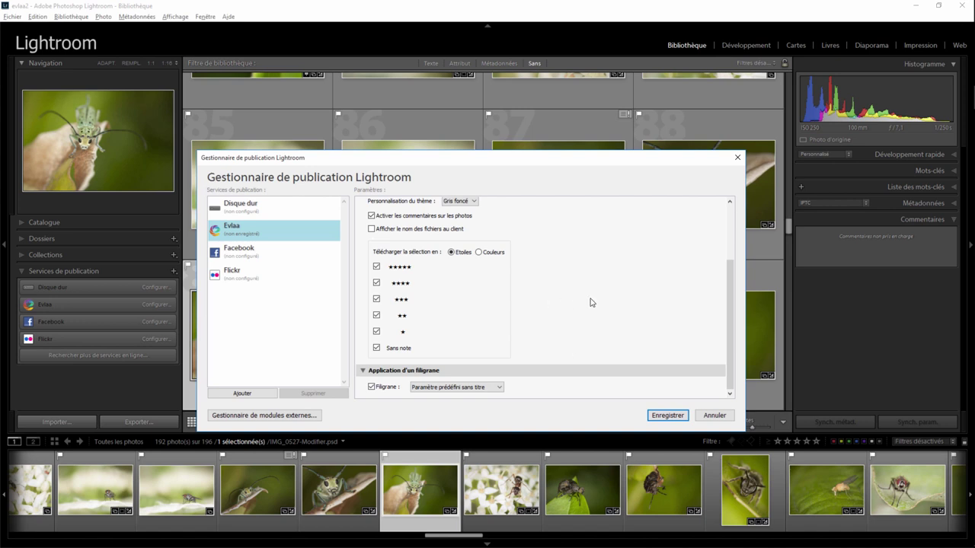
{"action": "scroll", "coordinate": [590, 302], "scroll_direction": "up", "scroll_amount": 3}
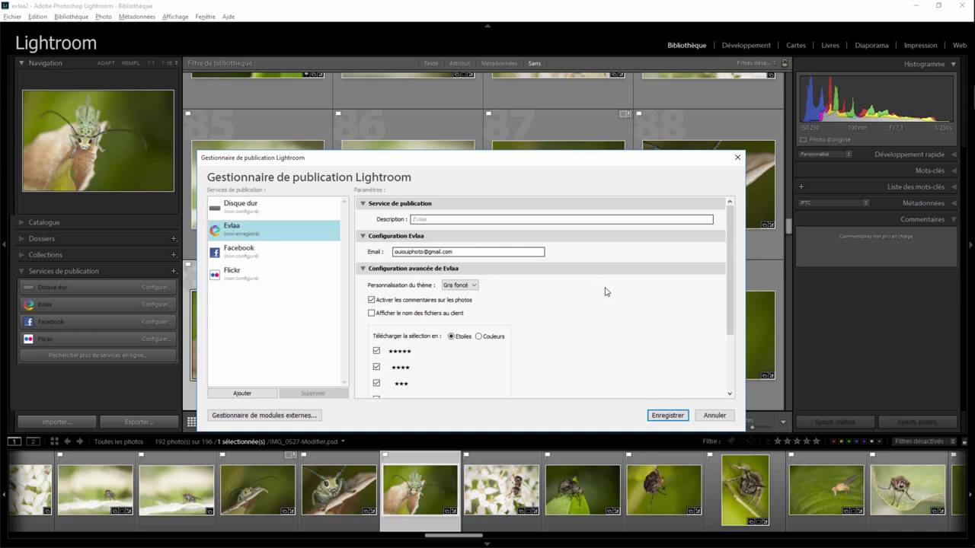
{"action": "left_click", "coordinate": [661, 416]}
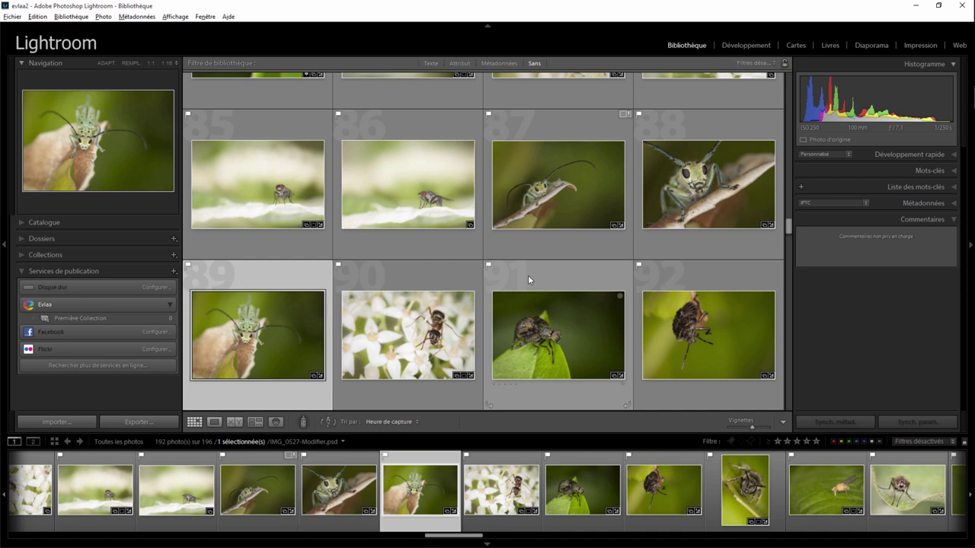
Step: Select photos 93, 100, 99, 102 and 106 in the Library grid
{"action": "scroll", "coordinate": [528, 280], "scroll_direction": "up", "scroll_amount": 3}
{"action": "scroll", "coordinate": [528, 280], "scroll_direction": "down", "scroll_amount": 2}
{"action": "scroll", "coordinate": [528, 279], "scroll_direction": "down", "scroll_amount": 3}
{"action": "scroll", "coordinate": [528, 279], "scroll_direction": "down", "scroll_amount": 2}
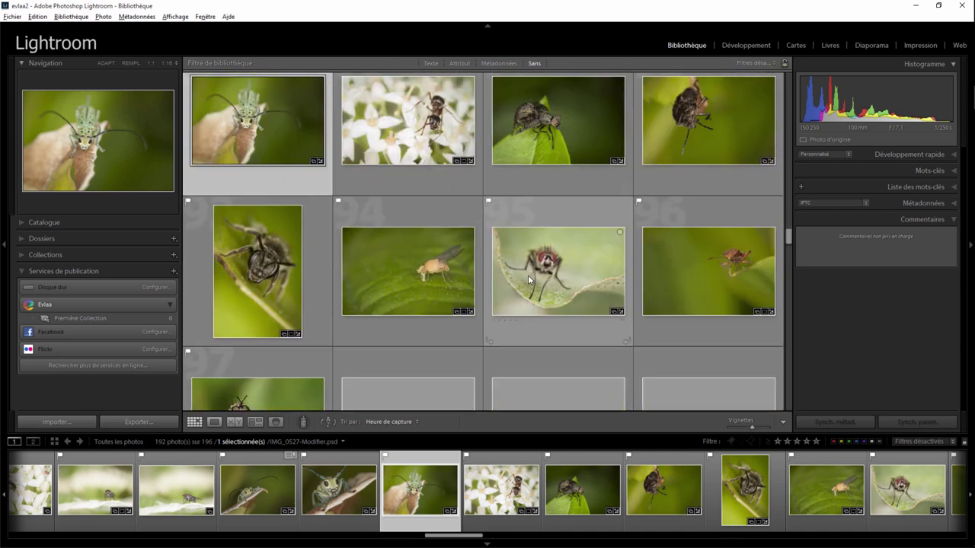
{"action": "scroll", "coordinate": [528, 279], "scroll_direction": "down", "scroll_amount": 2}
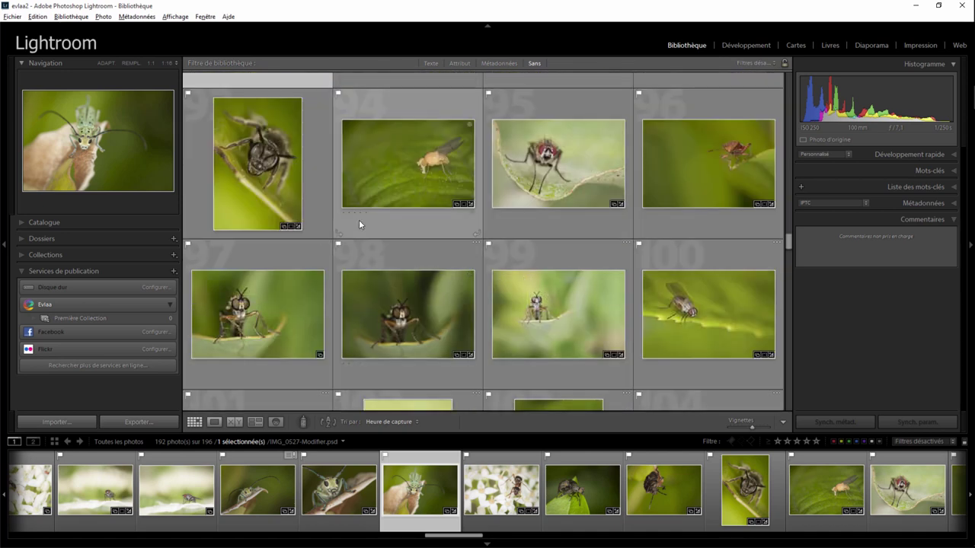
{"action": "left_click", "coordinate": [326, 212]}
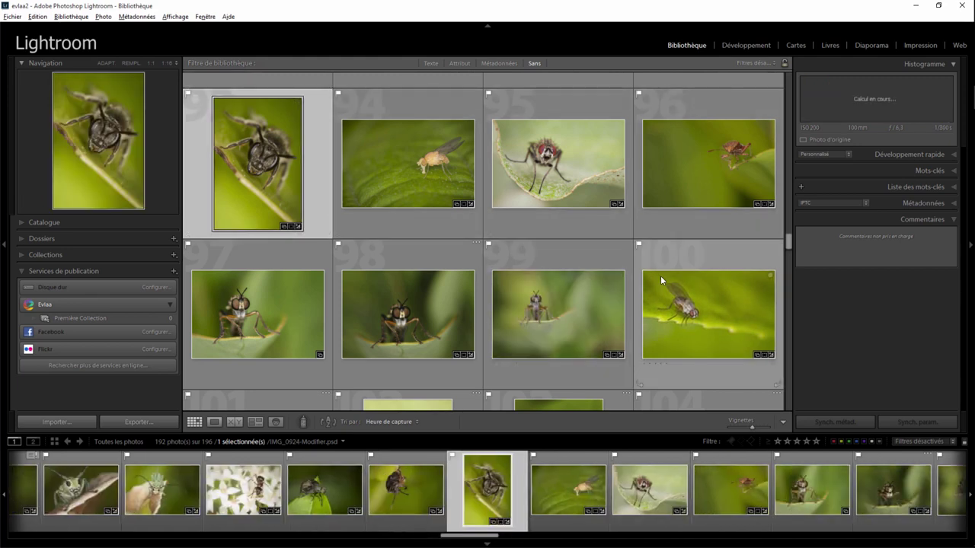
{"action": "left_click", "coordinate": [689, 259], "text": "ctrl"}
{"action": "left_click", "coordinate": [548, 257], "text": "ctrl"}
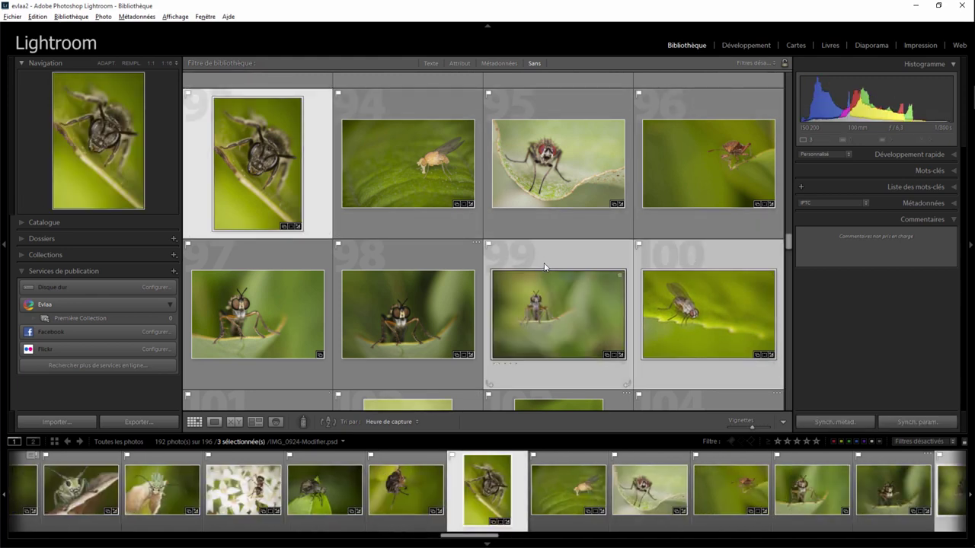
{"action": "scroll", "coordinate": [545, 266], "scroll_direction": "down", "scroll_amount": 1}
{"action": "scroll", "coordinate": [545, 265], "scroll_direction": "down", "scroll_amount": 1}
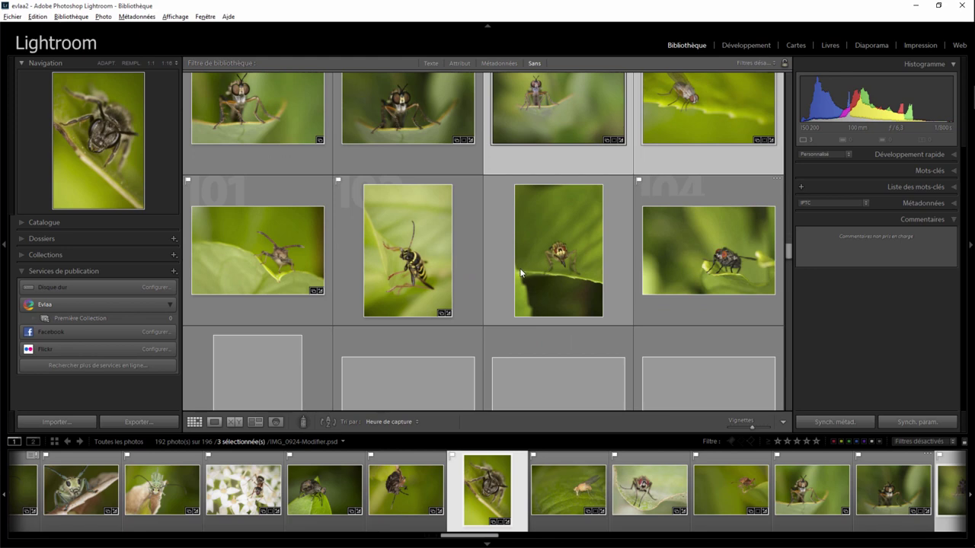
{"action": "left_click", "coordinate": [469, 253], "text": "ctrl"}
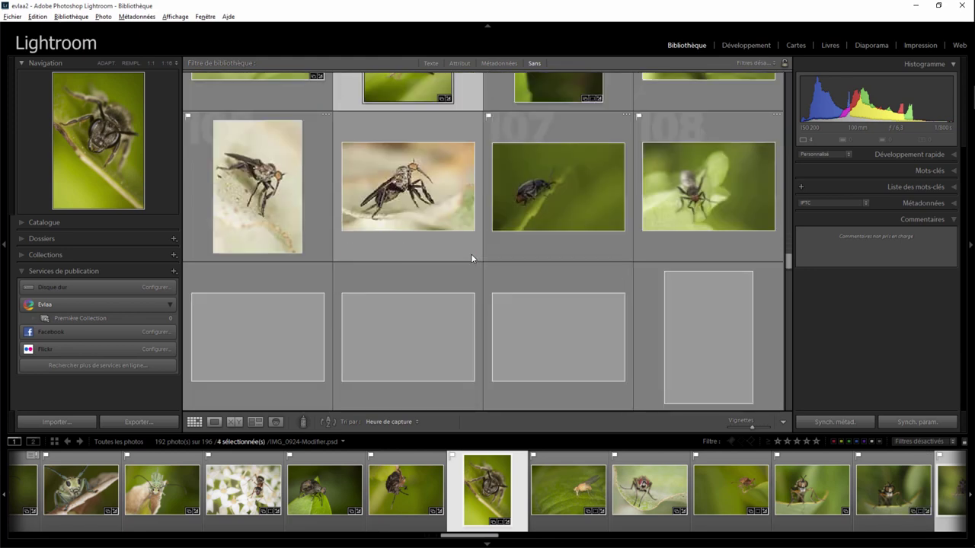
{"action": "scroll", "coordinate": [471, 254], "scroll_direction": "down", "scroll_amount": 2}
{"action": "left_click", "coordinate": [440, 155], "text": "ctrl"}
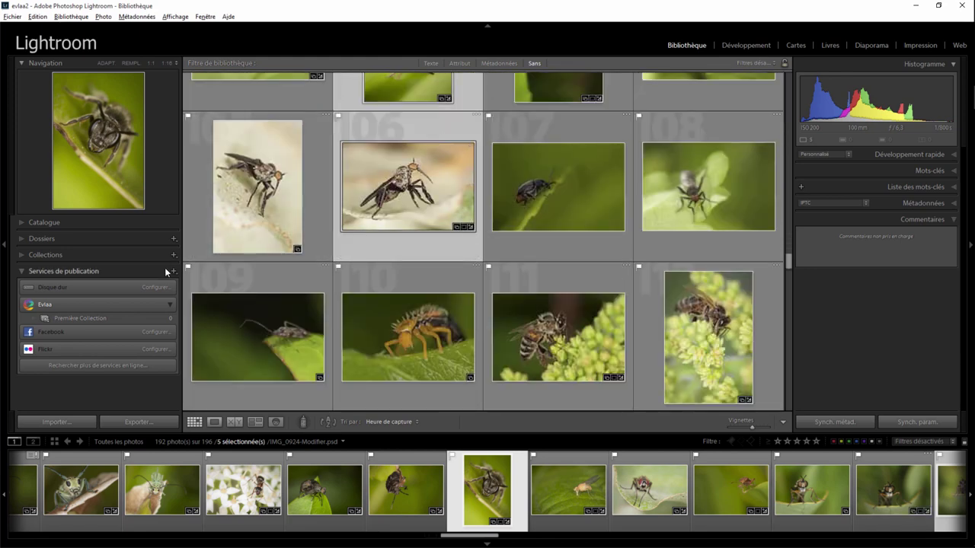
Step: Create the Evlaa published collection Client 1 including the selected photos
{"action": "right_click", "coordinate": [124, 316]}
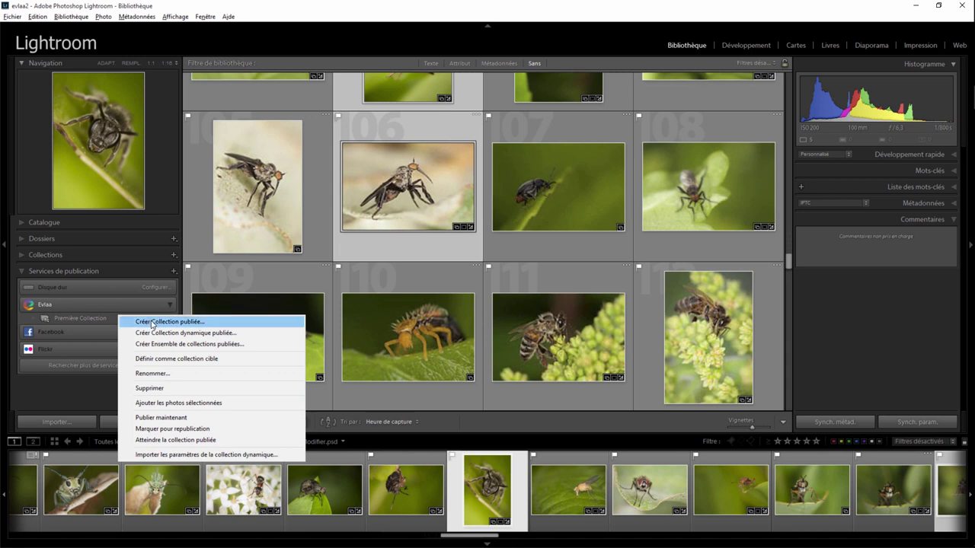
{"action": "left_click", "coordinate": [149, 323]}
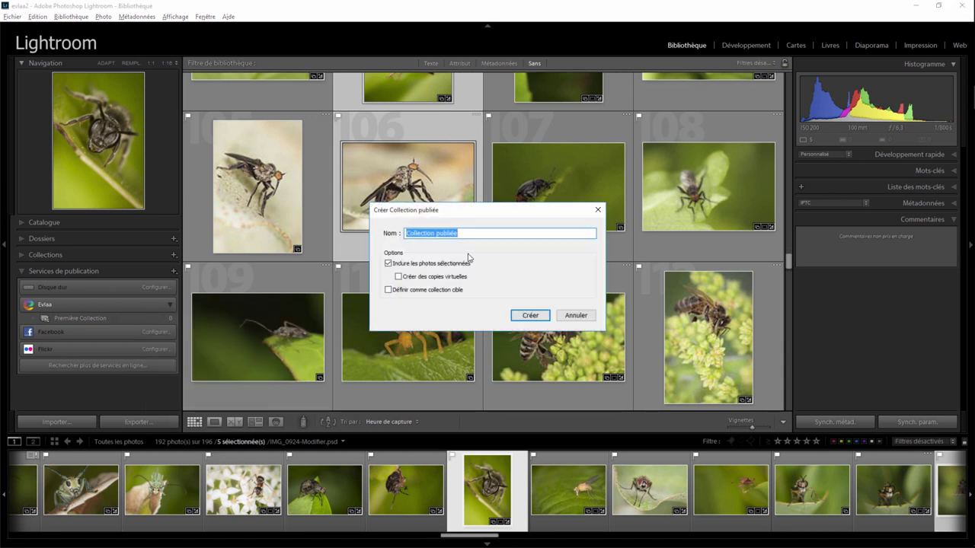
{"action": "type", "text": "Client 1"}
{"action": "left_click", "coordinate": [527, 315]}
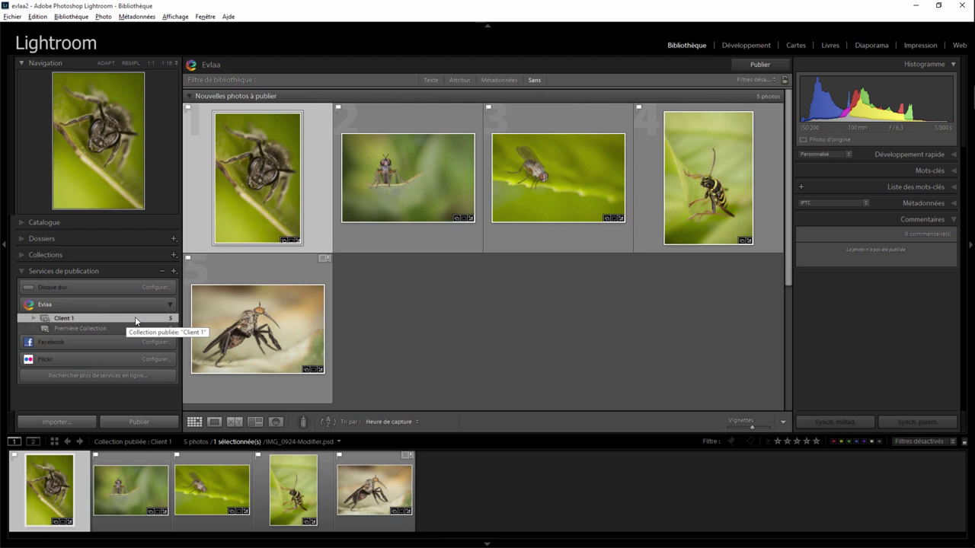
Step: Publish Client 1 to Evlaa and open its gallery URL in the browser
{"action": "left_click", "coordinate": [752, 67]}
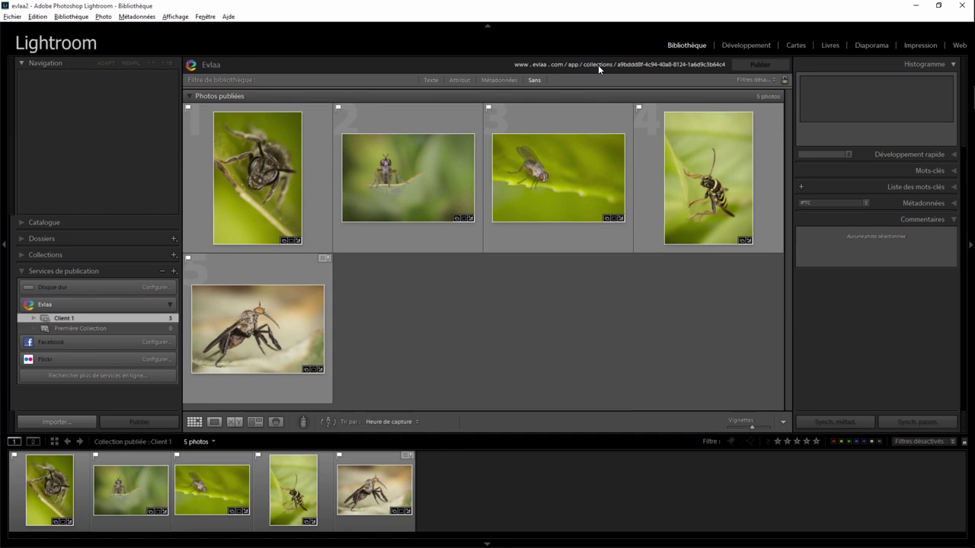
{"action": "left_click", "coordinate": [598, 64]}
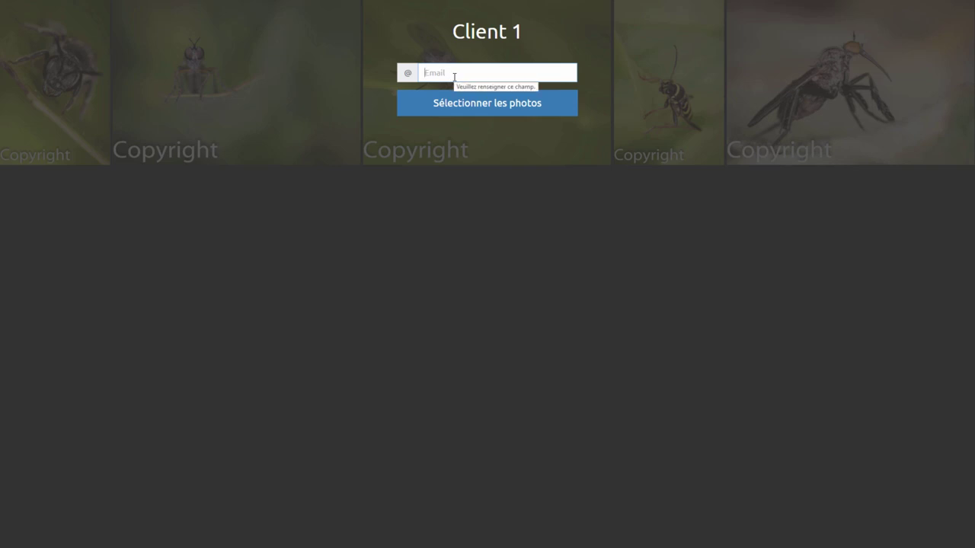
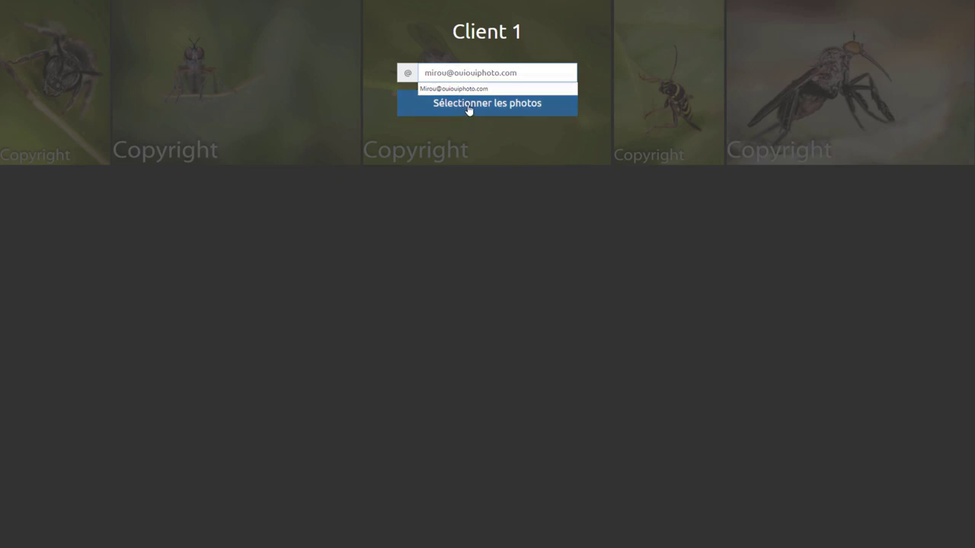
Step: Enter the client's e-mail address and choose 'Sélectionner les photos' to unlock the gallery
{"action": "left_click", "coordinate": [466, 104]}
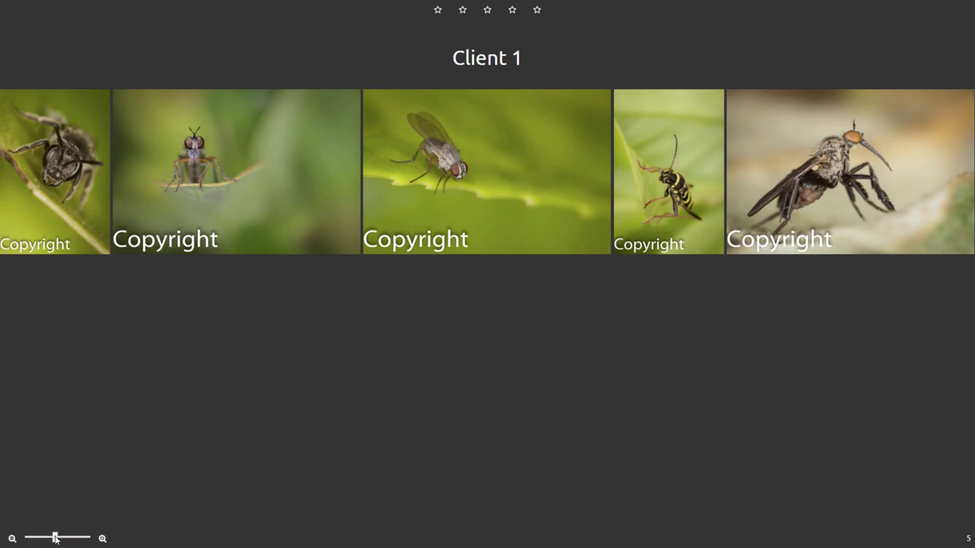
Step: Give the first photo one star with the comment 'une étle'
{"action": "mouse_move", "coordinate": [55, 539]}
{"action": "left_mouse_down"}
{"action": "mouse_move", "coordinate": [69, 538]}
{"action": "mouse_move", "coordinate": [60, 538]}
{"action": "left_mouse_up"}
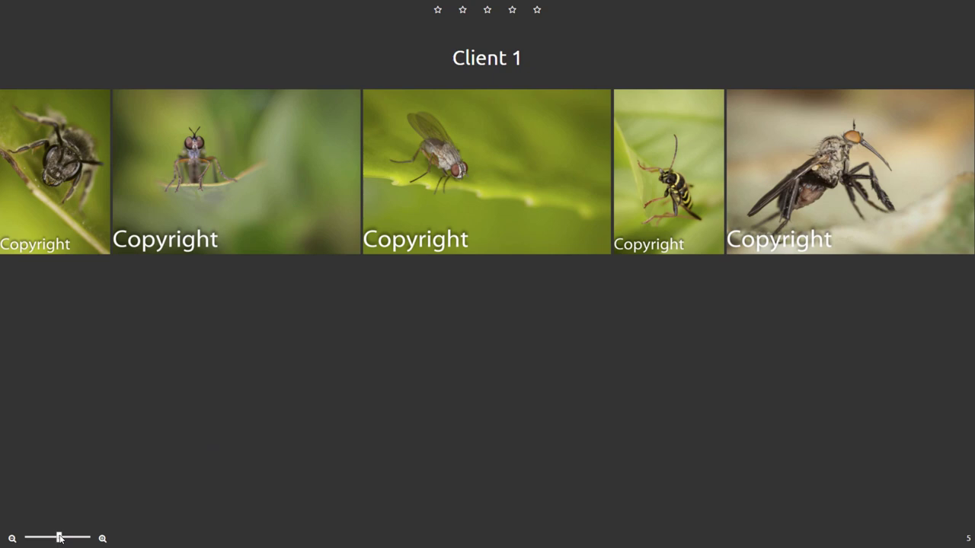
{"action": "left_click", "coordinate": [112, 286]}
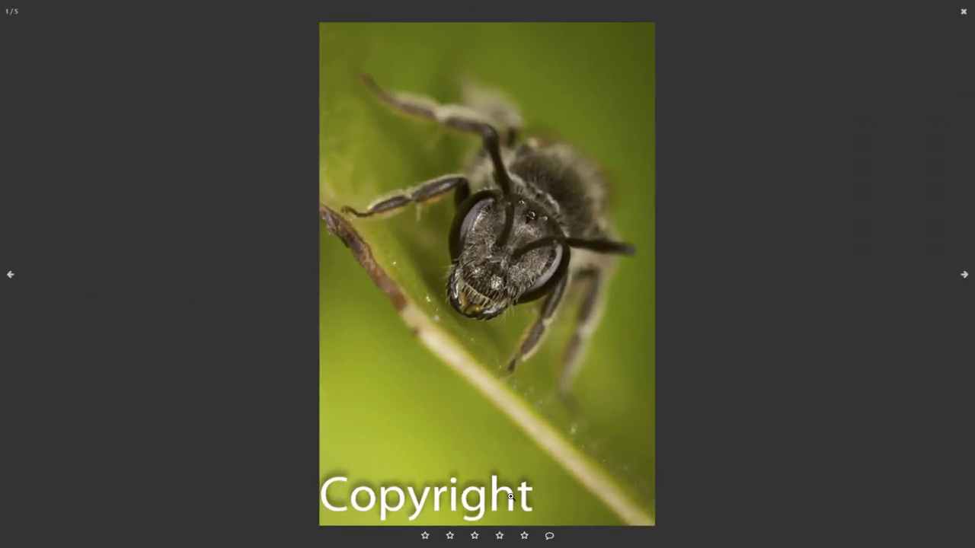
{"action": "left_click", "coordinate": [425, 536]}
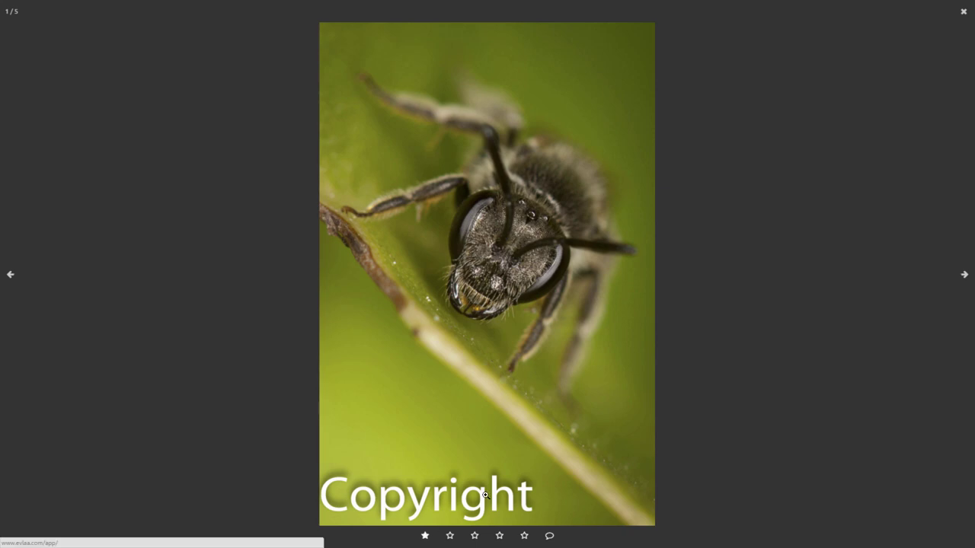
{"action": "left_click", "coordinate": [550, 536]}
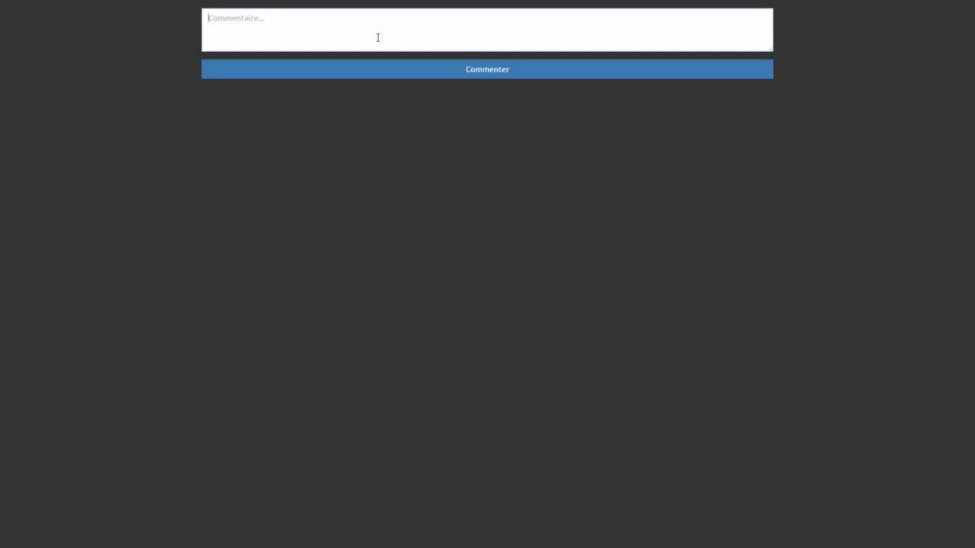
{"action": "type", "text": "une ét"}
{"action": "type", "text": "le"}
{"action": "left_click", "coordinate": [413, 74]}
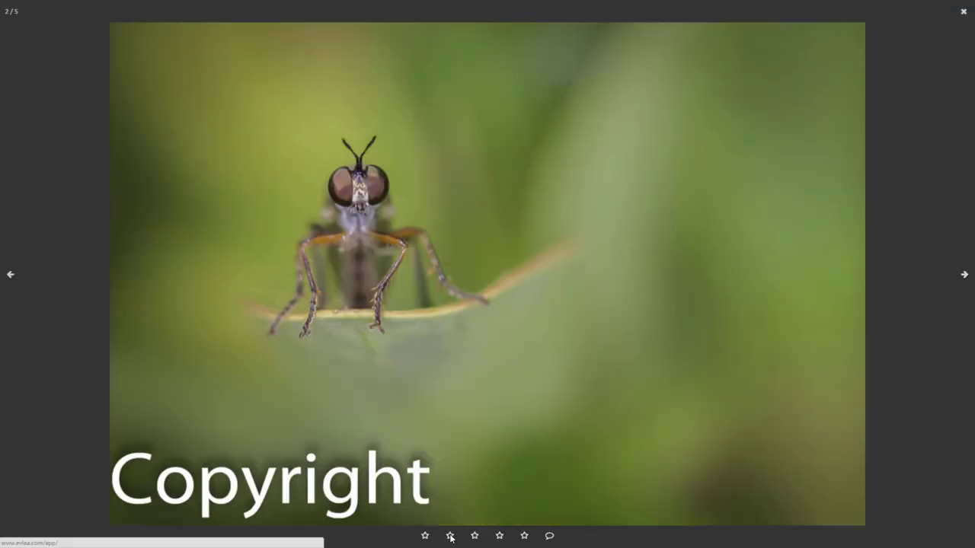
Step: Comment 'deux étoiles' on the second photo and 'trois étoiles' on the third
{"action": "left_click", "coordinate": [548, 536]}
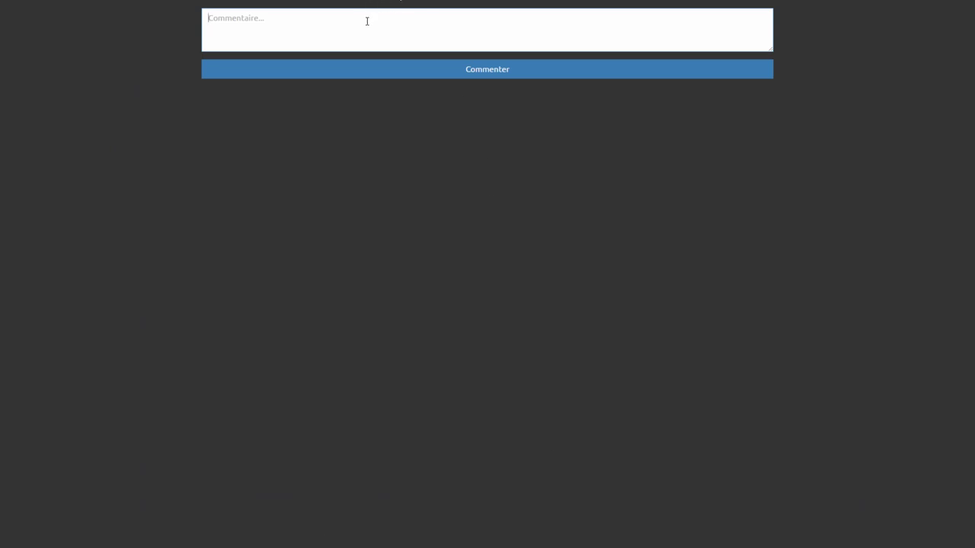
{"action": "type", "text": "deux étoil"}
{"action": "type", "text": "es"}
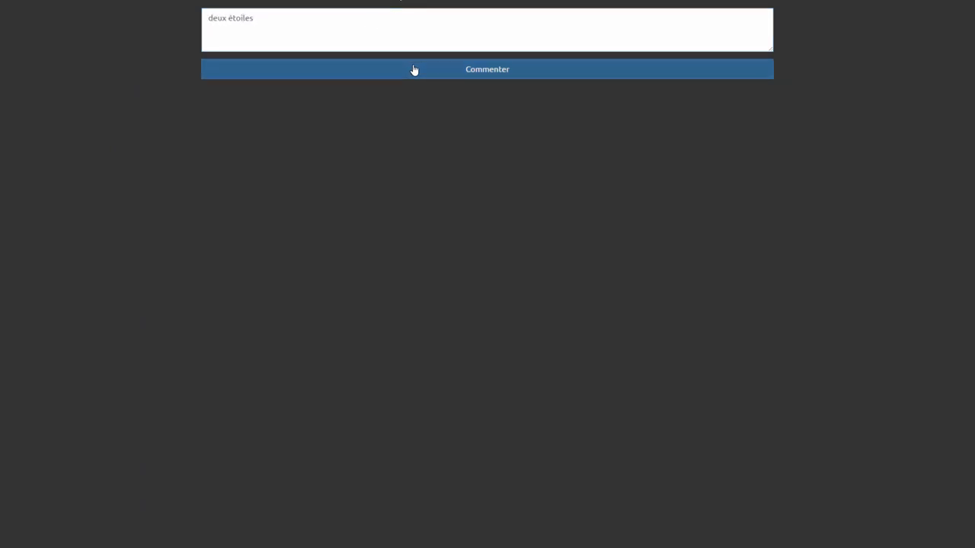
{"action": "left_click", "coordinate": [414, 71]}
{"action": "left_click", "coordinate": [970, 275]}
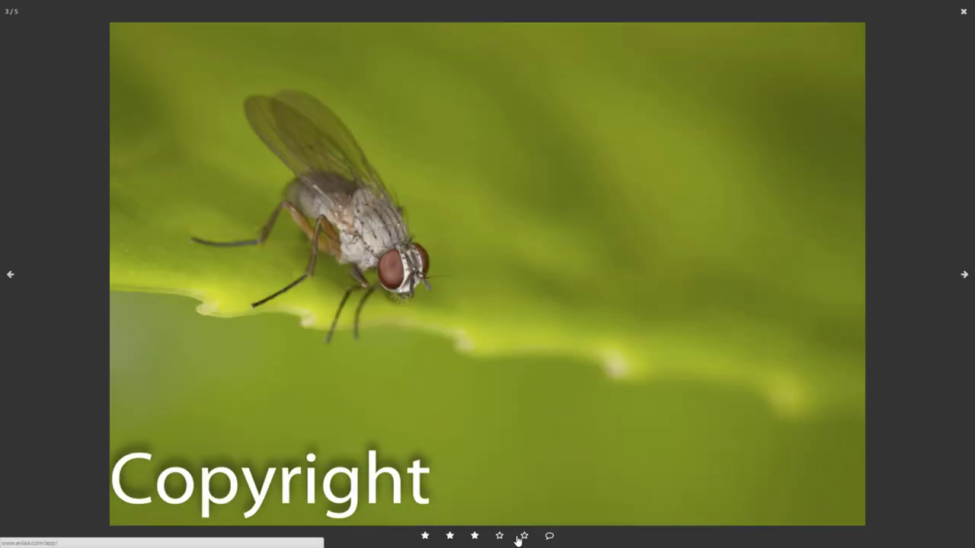
{"action": "left_click", "coordinate": [549, 536]}
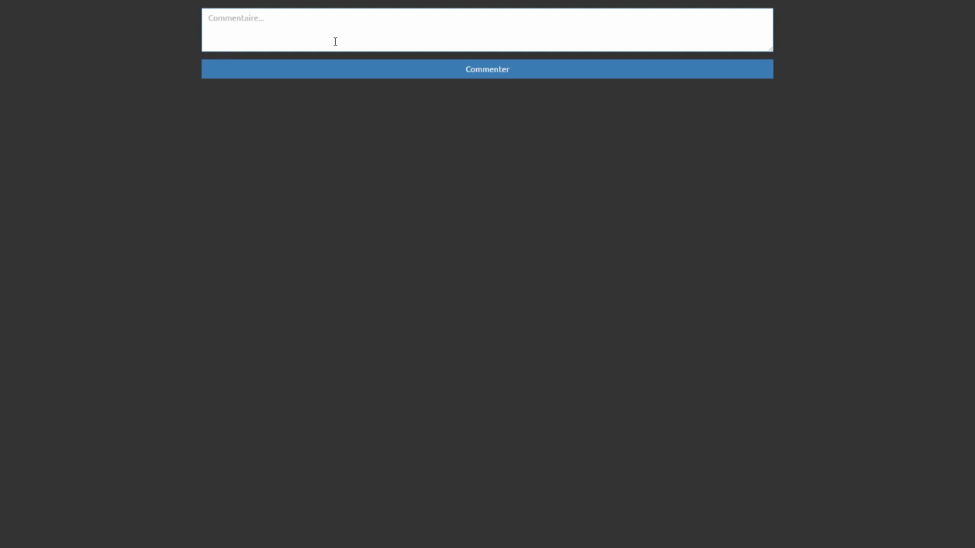
{"action": "type", "text": "trois étoil"}
{"action": "type", "text": "es"}
{"action": "left_click", "coordinate": [421, 74]}
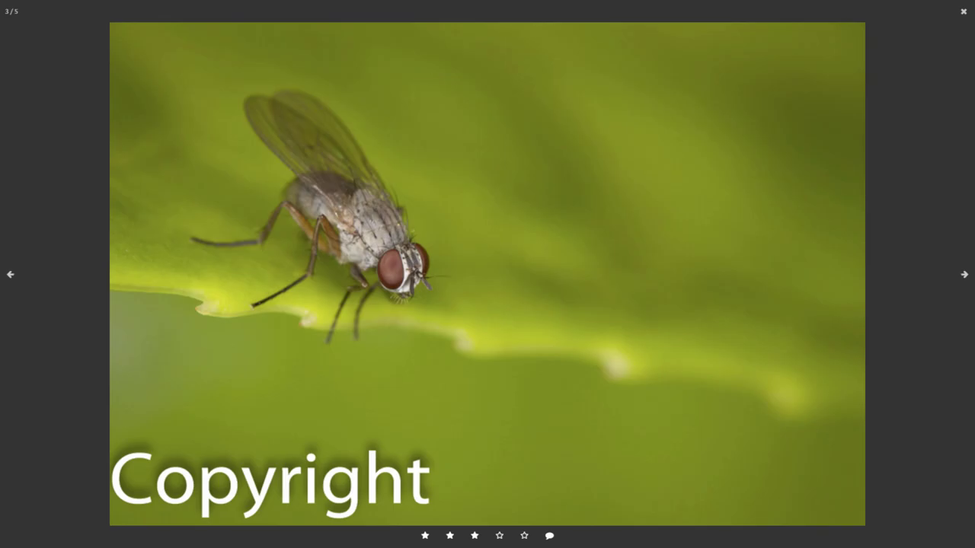
Step: Comment '4 étoiles' on the fourth photo; give the fifth five stars and 'superbe'
{"action": "left_click", "coordinate": [964, 275]}
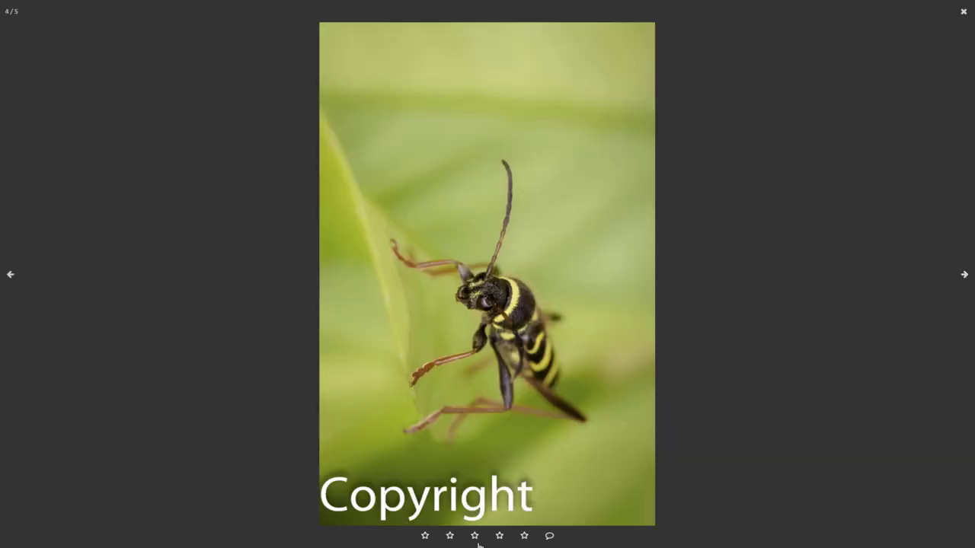
{"action": "left_click", "coordinate": [549, 535]}
{"action": "type", "text": "4 é"}
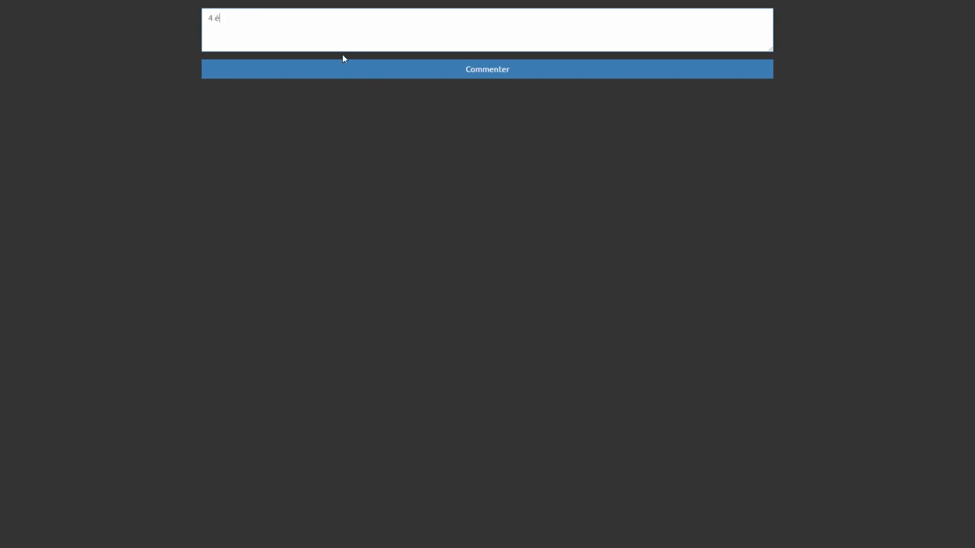
{"action": "type", "text": "toiles"}
{"action": "left_click", "coordinate": [412, 77]}
{"action": "left_click", "coordinate": [962, 277]}
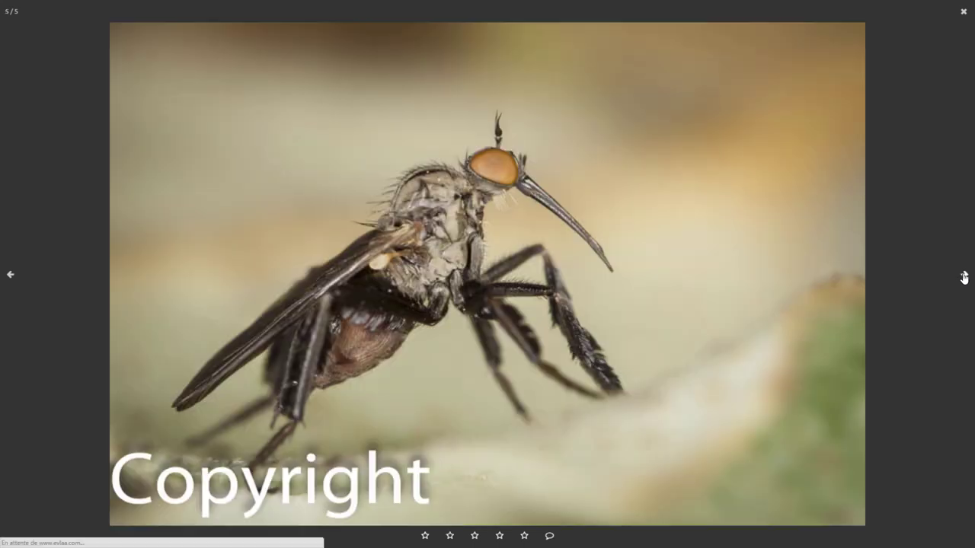
{"action": "left_click", "coordinate": [525, 537]}
{"action": "left_click", "coordinate": [552, 537]}
{"action": "left_click", "coordinate": [332, 47]}
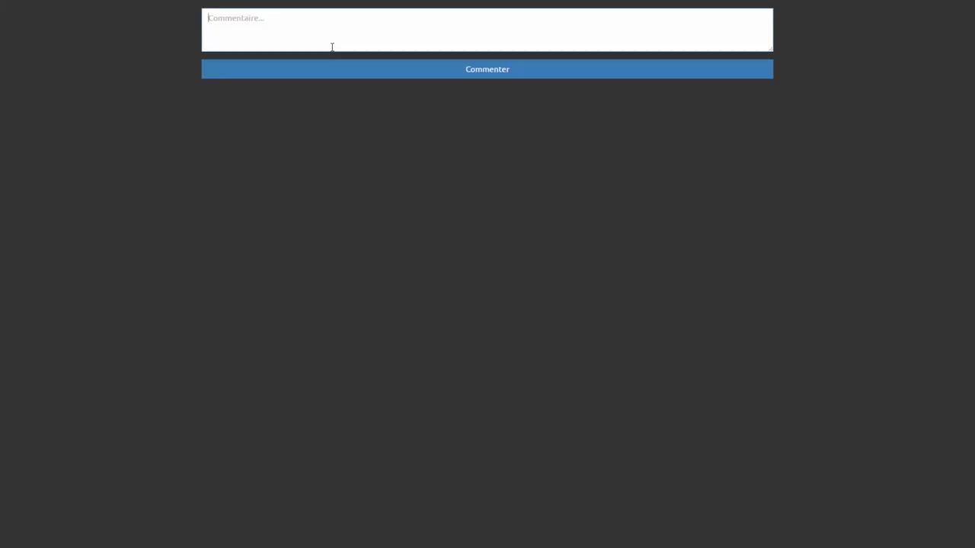
{"action": "type", "text": "super"}
{"action": "type", "text": "be"}
{"action": "left_click", "coordinate": [434, 74]}
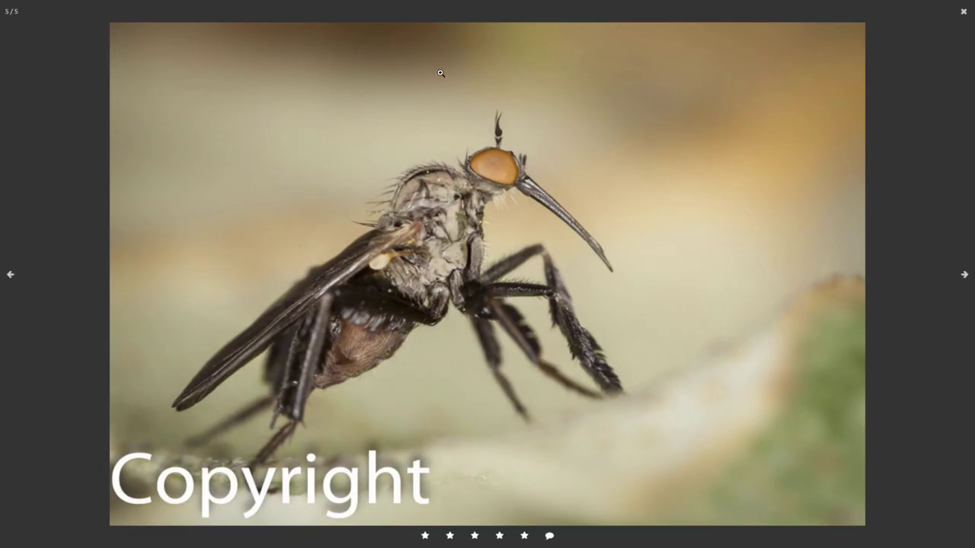
Step: Review the first photo's comment, then send and validate the rated selection
{"action": "left_click", "coordinate": [965, 276]}
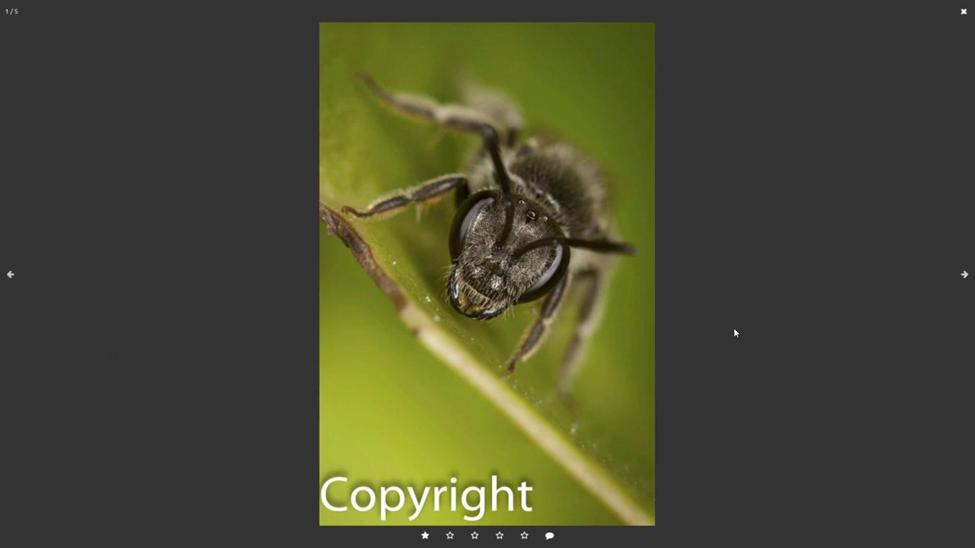
{"action": "left_click", "coordinate": [549, 536]}
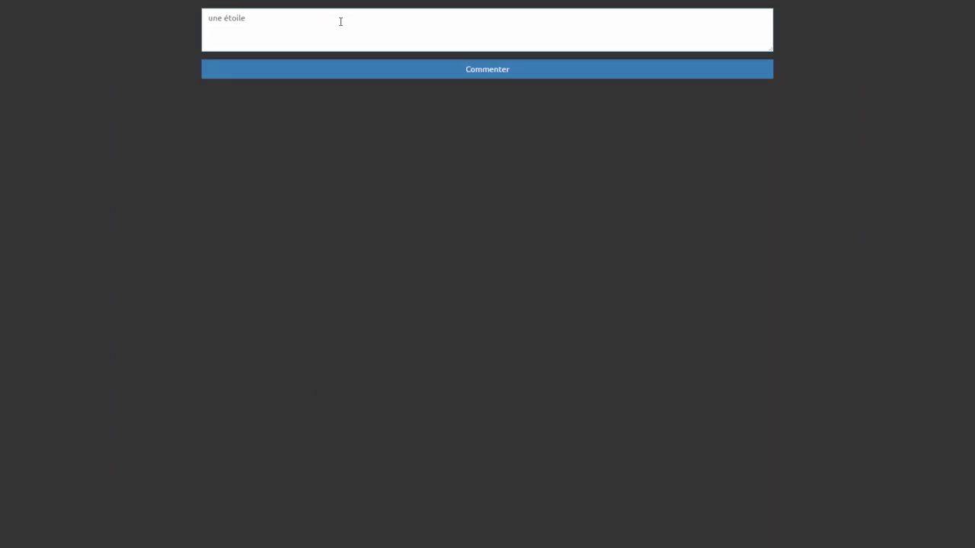
{"action": "left_click", "coordinate": [492, 71]}
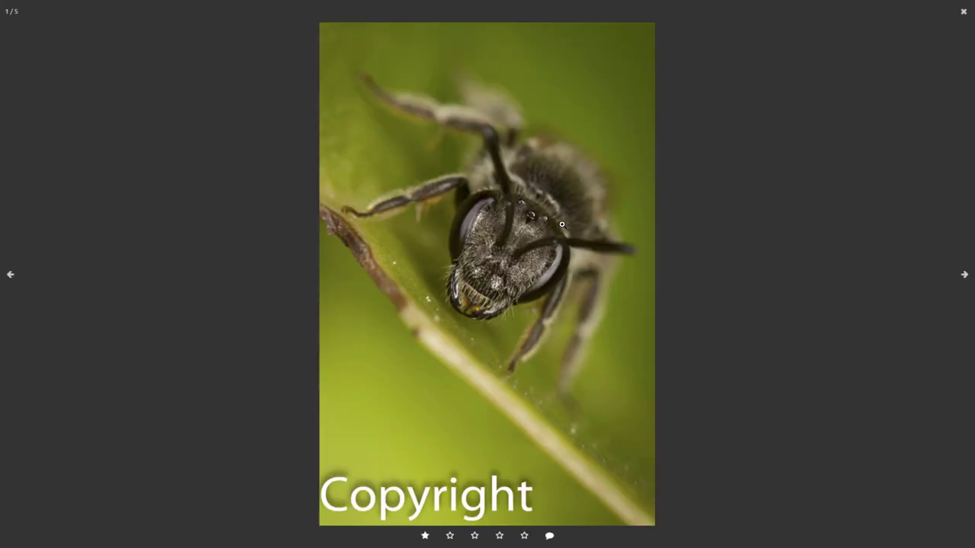
{"action": "left_click", "coordinate": [963, 12]}
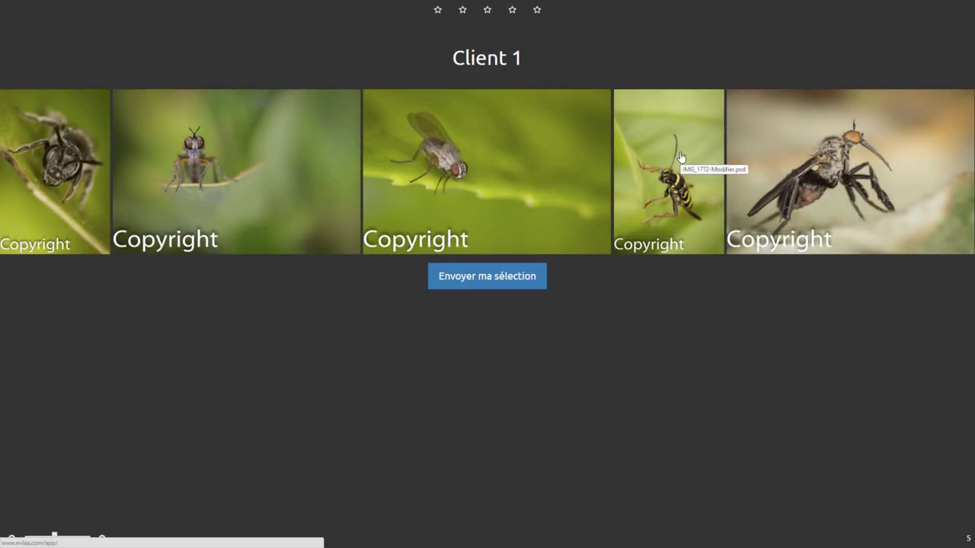
{"action": "left_click", "coordinate": [479, 283]}
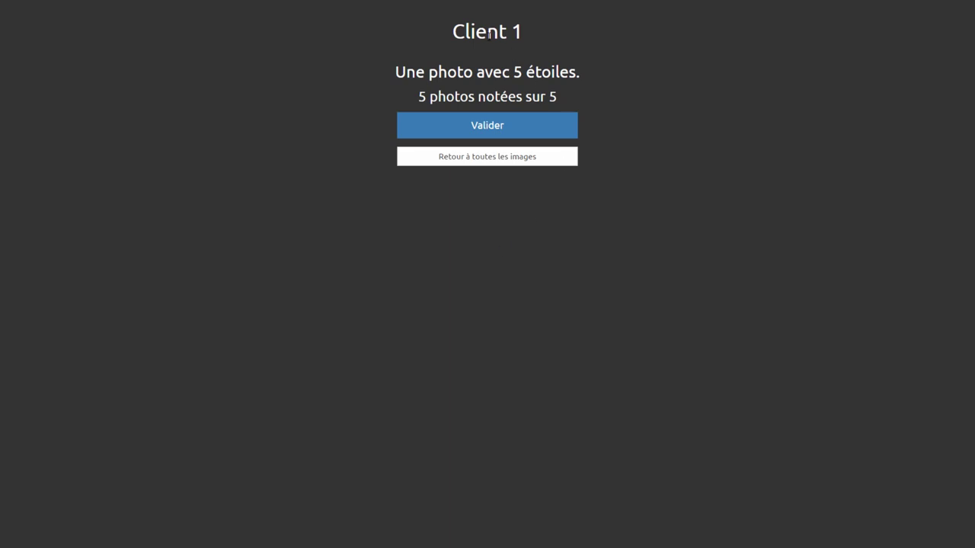
{"action": "left_click", "coordinate": [481, 129]}
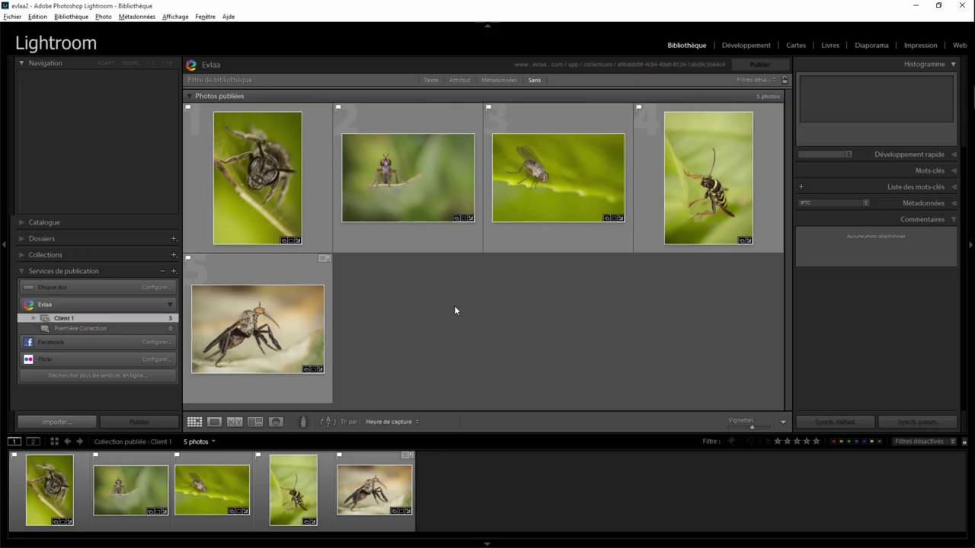
Step: Download the client's Evlaa ratings for Client 1 via Télécharger la sélection, choosing the client account
{"action": "left_click", "coordinate": [72, 16]}
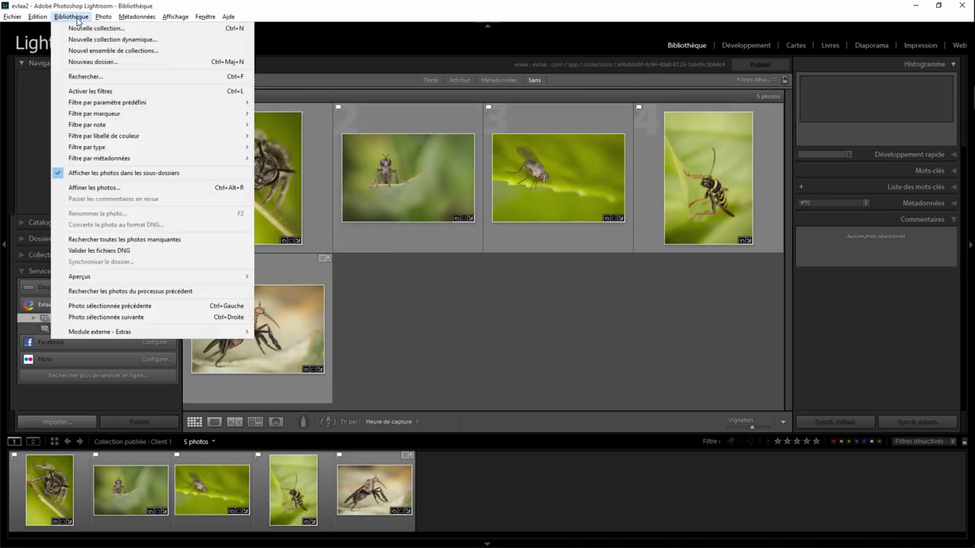
{"action": "mouse_move", "coordinate": [99, 332]}
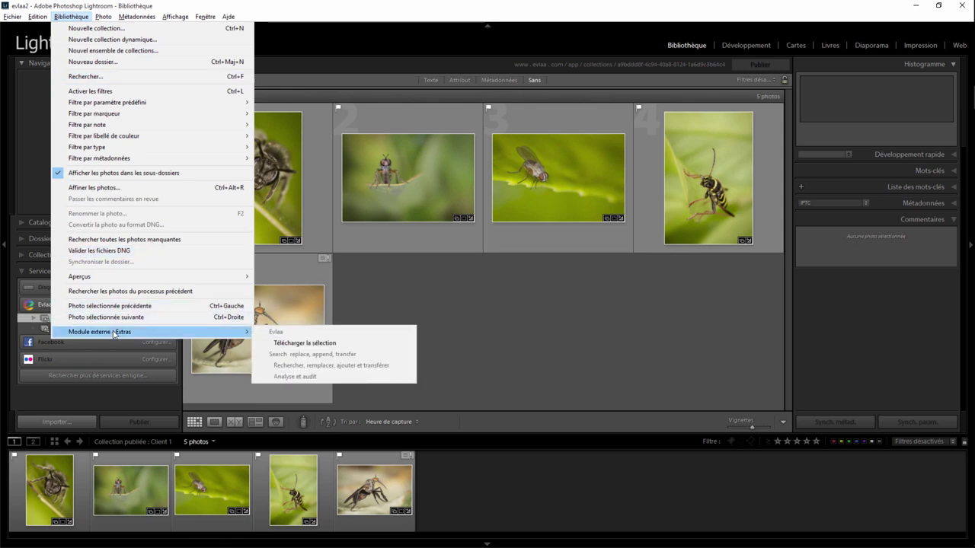
{"action": "left_click", "coordinate": [305, 343]}
{"action": "left_click", "coordinate": [525, 265]}
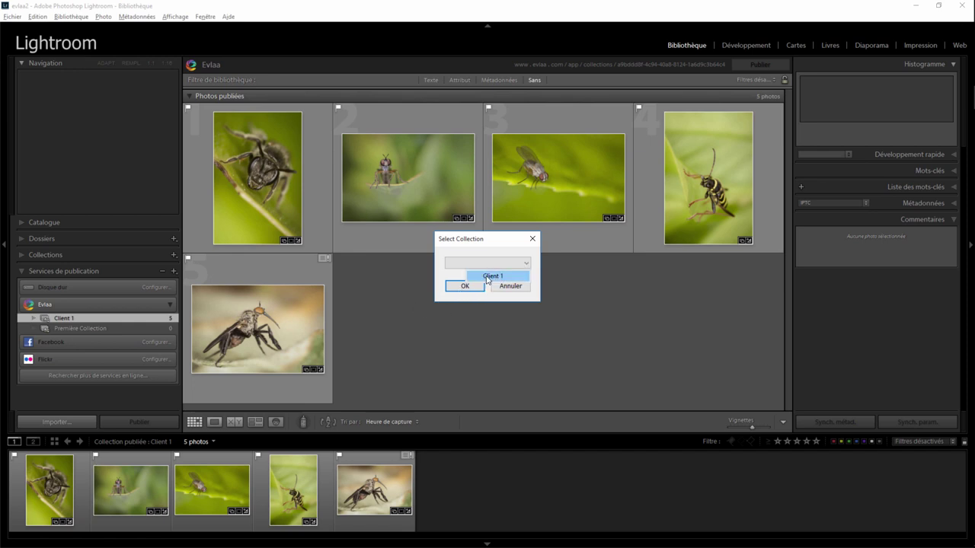
{"action": "left_click", "coordinate": [490, 278]}
{"action": "left_click", "coordinate": [466, 288]}
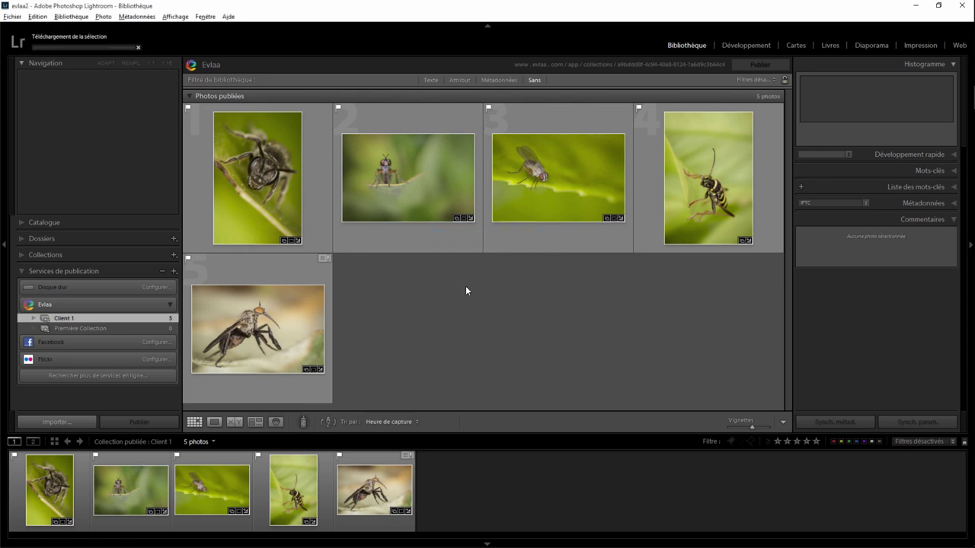
{"action": "left_click", "coordinate": [526, 267]}
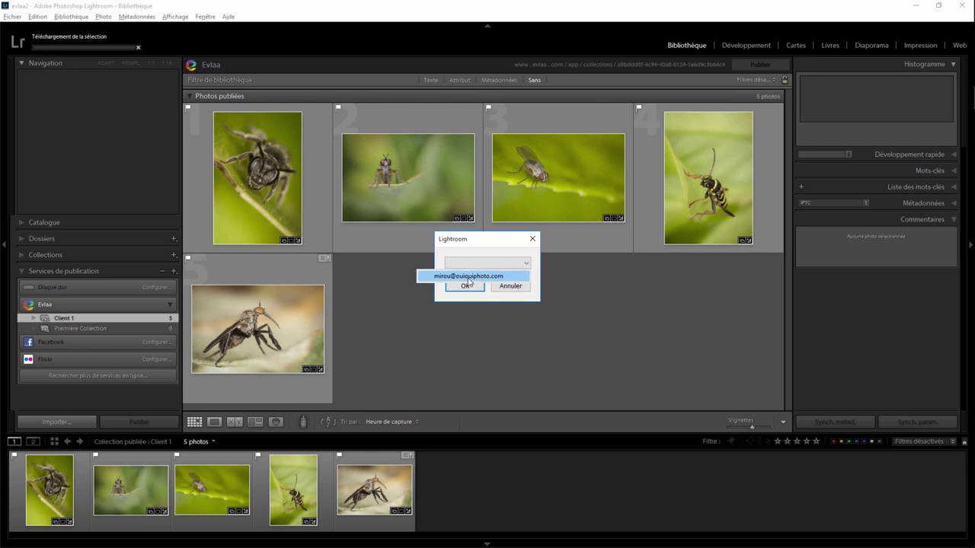
{"action": "left_click", "coordinate": [467, 277]}
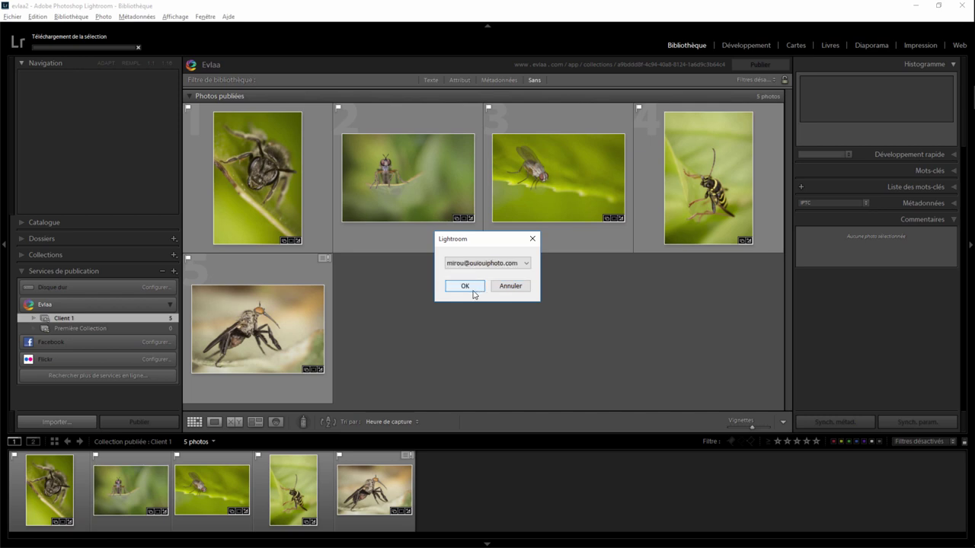
{"action": "left_click", "coordinate": [466, 288]}
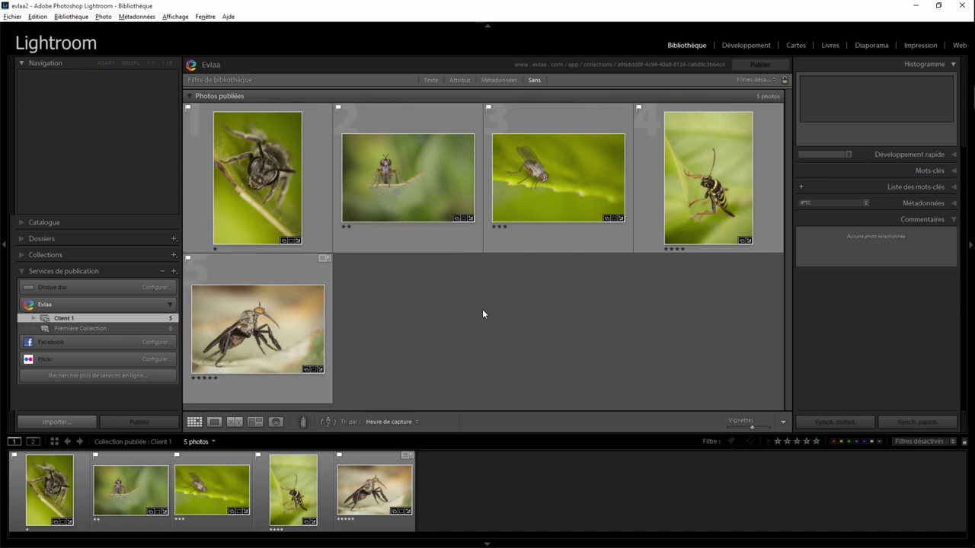
Step: Refresh Commentaires to load client comments, read those on photos two and five, then reopen the gallery
{"action": "left_click", "coordinate": [313, 168]}
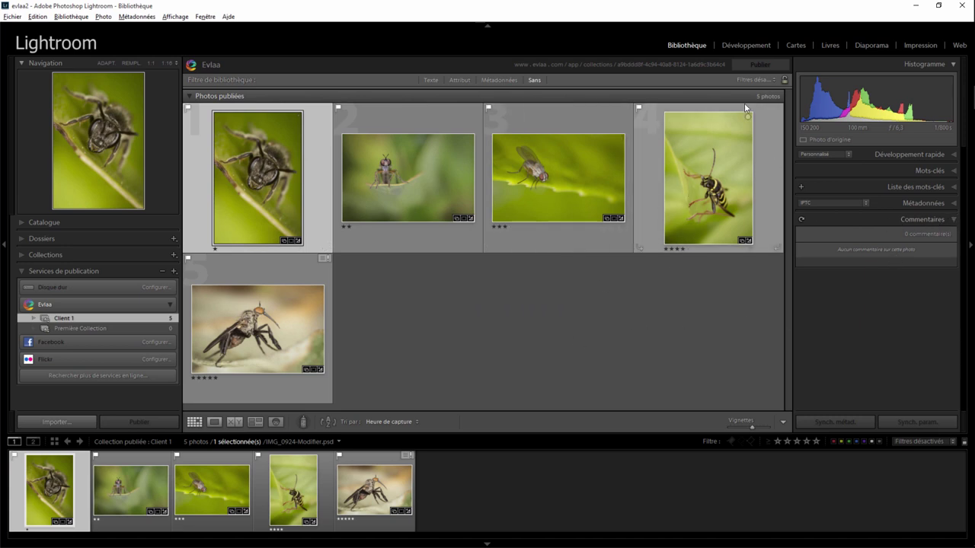
{"action": "left_click", "coordinate": [802, 220]}
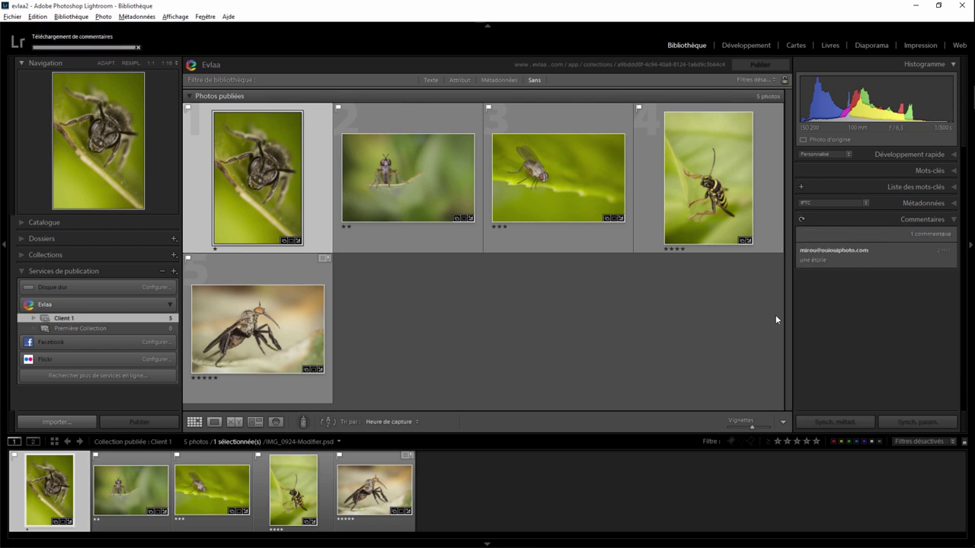
{"action": "left_click", "coordinate": [435, 181]}
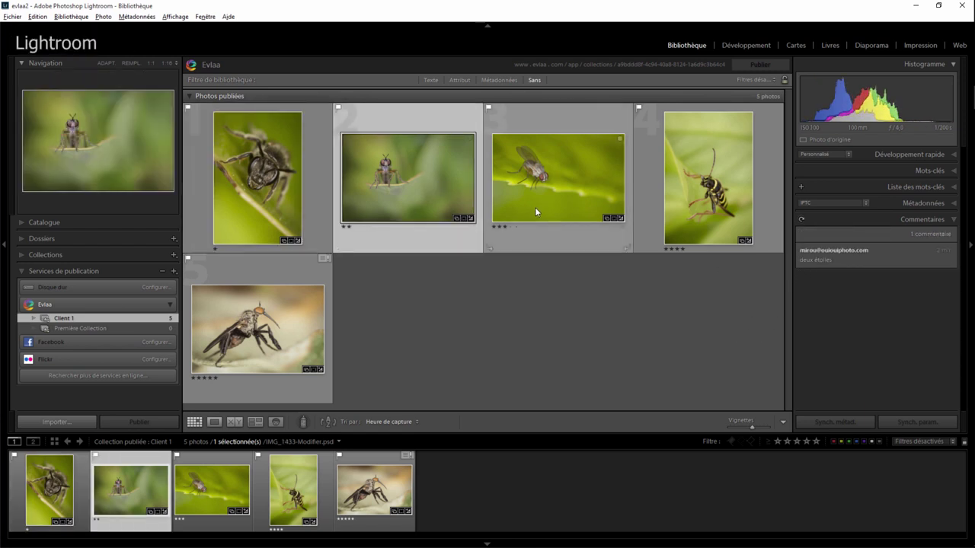
{"action": "left_click", "coordinate": [289, 324]}
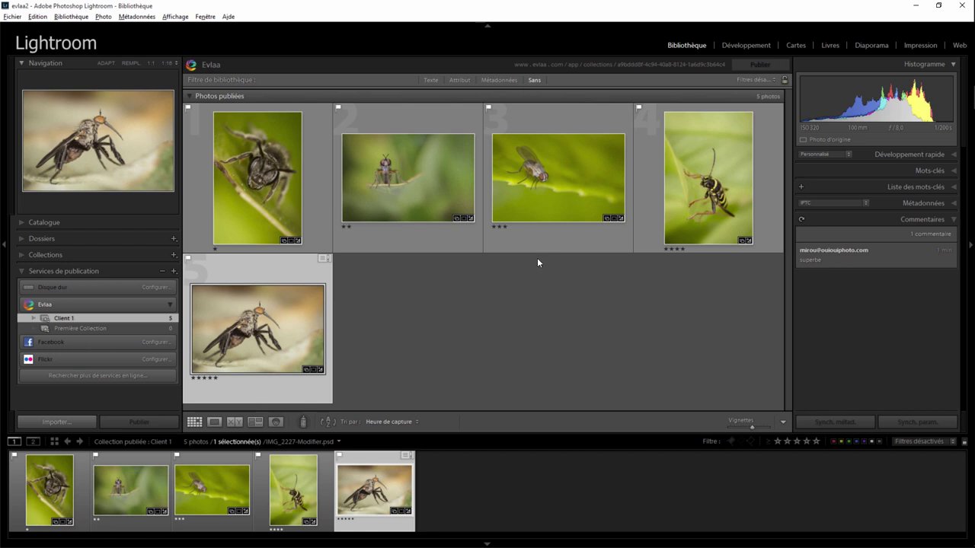
{"action": "left_click", "coordinate": [570, 67]}
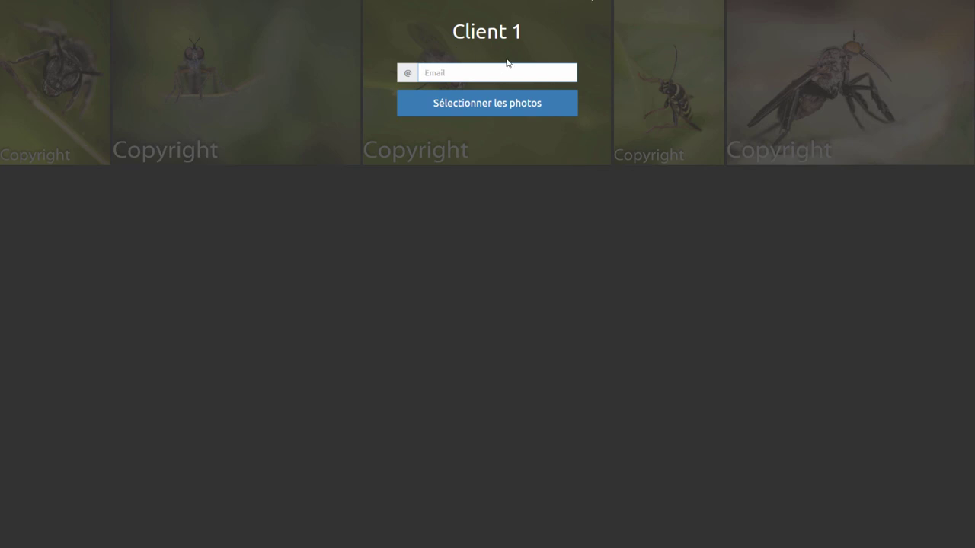
Step: Sign in to the Evlaa gallery with the suggested client e-mail address
{"action": "type", "text": "chato"}
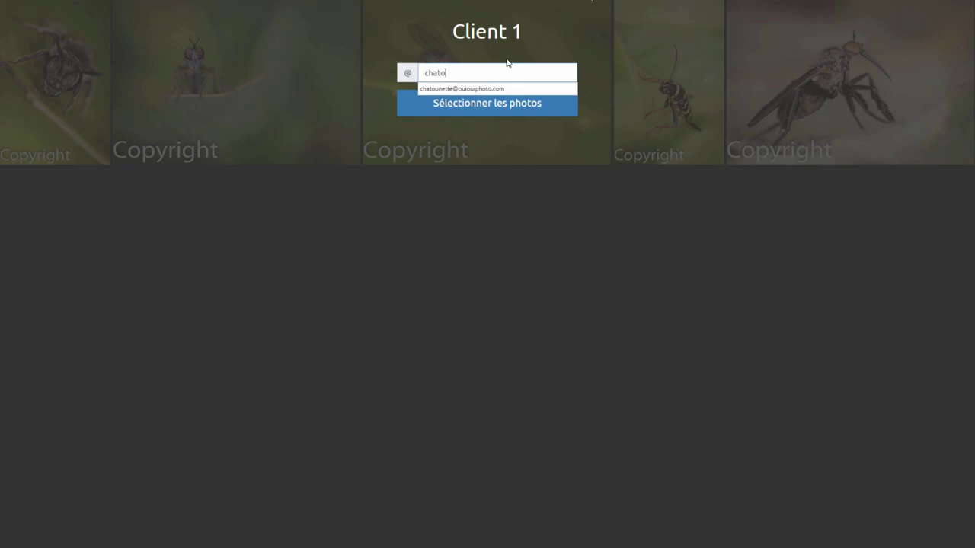
{"action": "type", "text": "ubett"}
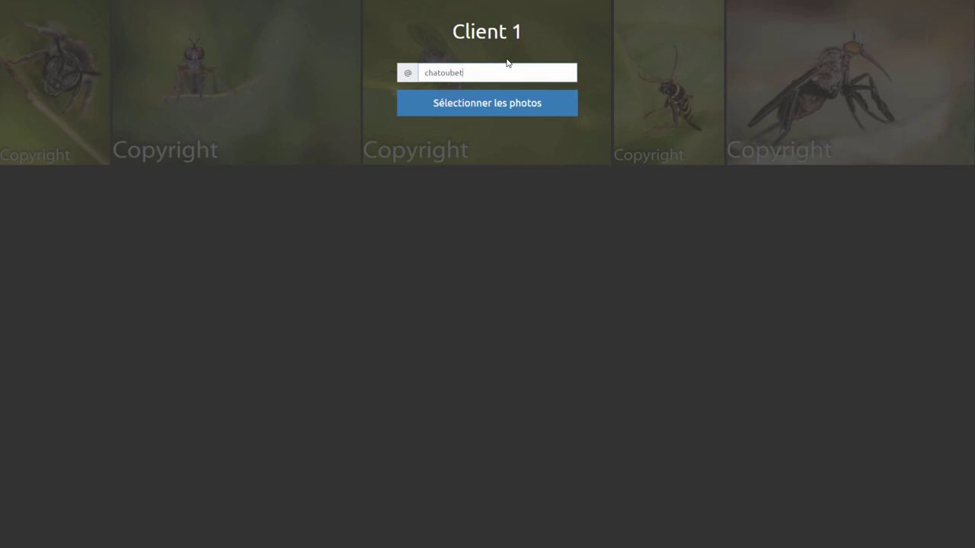
{"action": "key", "text": "BackSpace"}
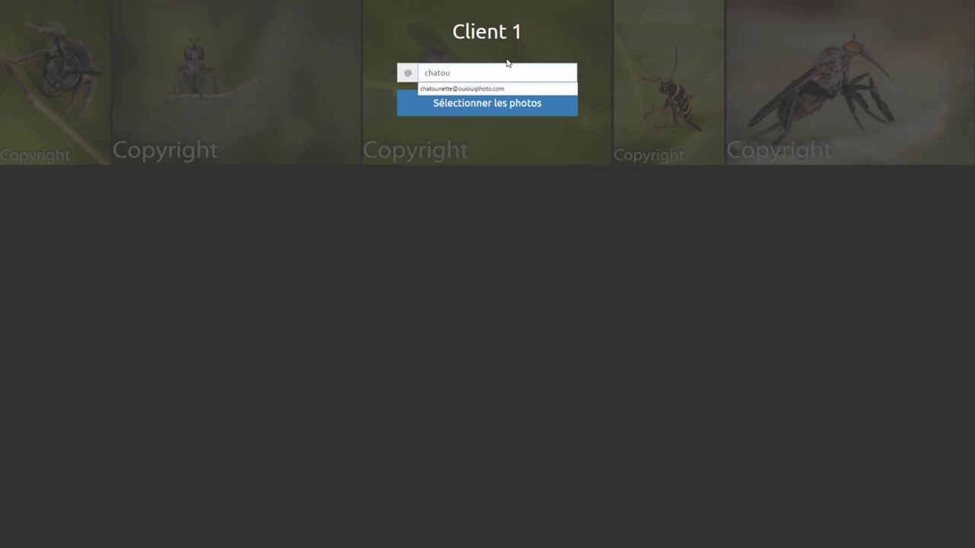
{"action": "key", "text": "Down"}
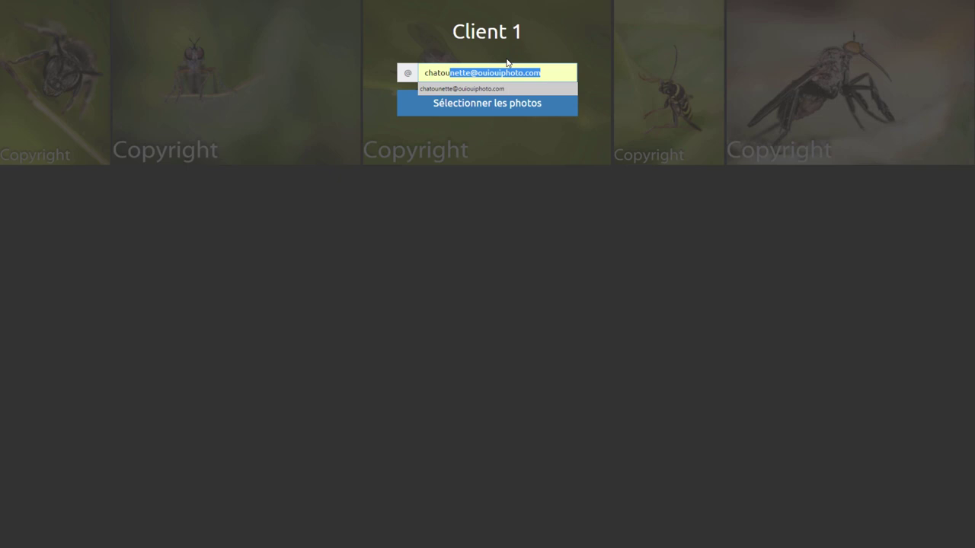
{"action": "key", "text": "Return"}
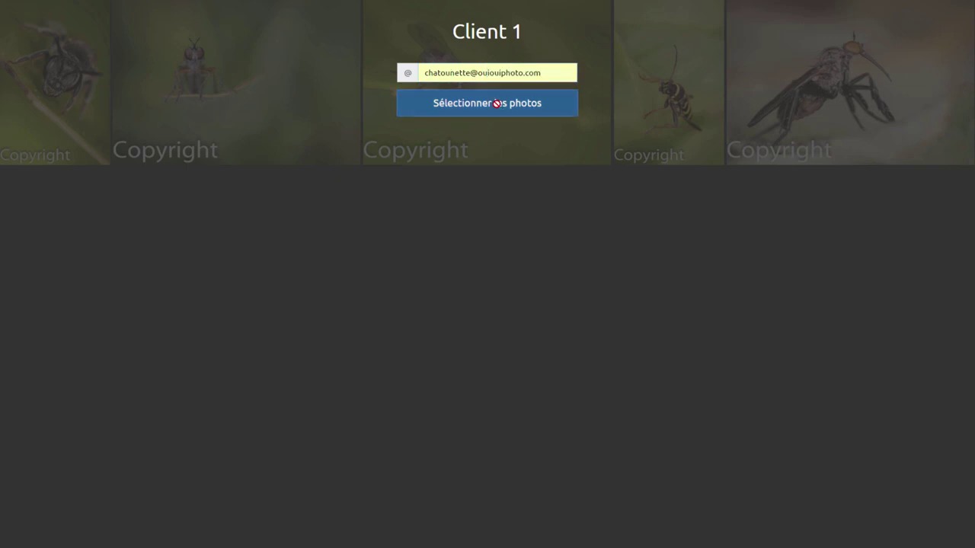
{"action": "left_click", "coordinate": [496, 102]}
Step: Post the comment 'coucou' on the full-size bee photo
{"action": "left_click", "coordinate": [73, 183]}
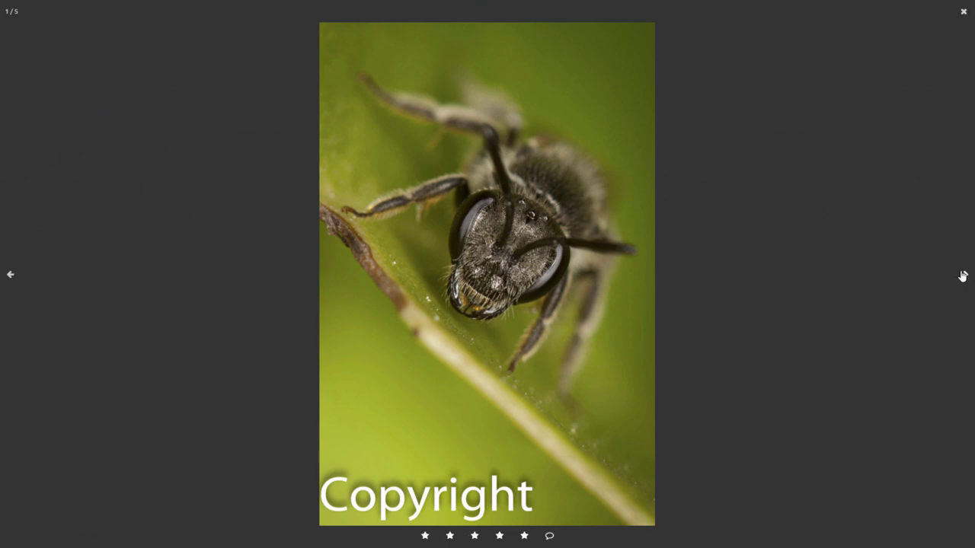
{"action": "left_click", "coordinate": [548, 537]}
{"action": "left_click", "coordinate": [322, 19]}
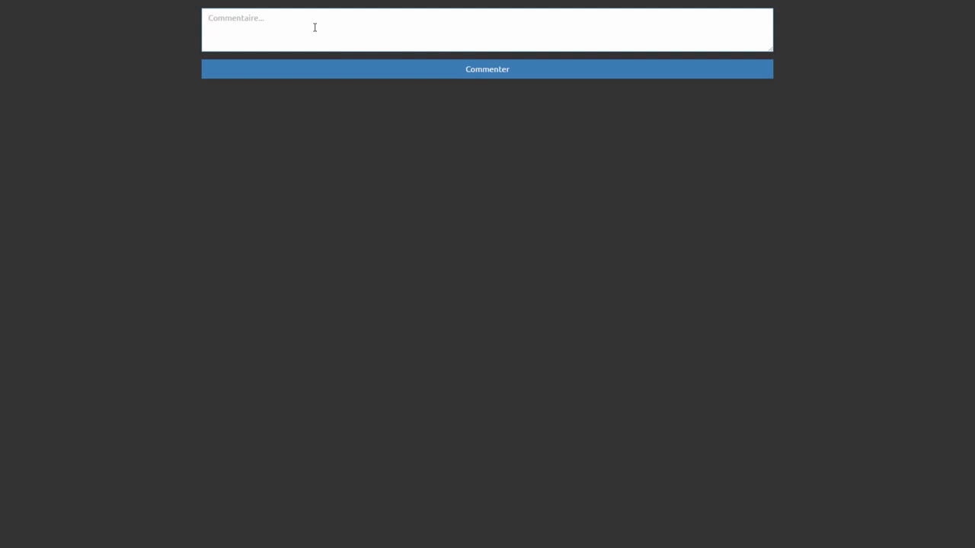
{"action": "type", "text": "coucou"}
{"action": "left_click", "coordinate": [487, 69]}
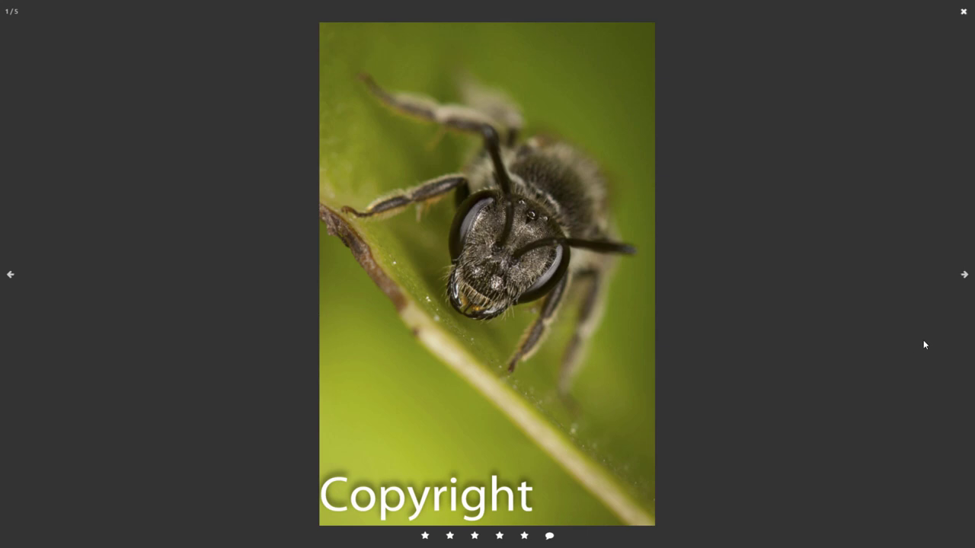
Step: Rate the housefly three stars and the last fly one star, then send and validate the selection
{"action": "left_click", "coordinate": [964, 274]}
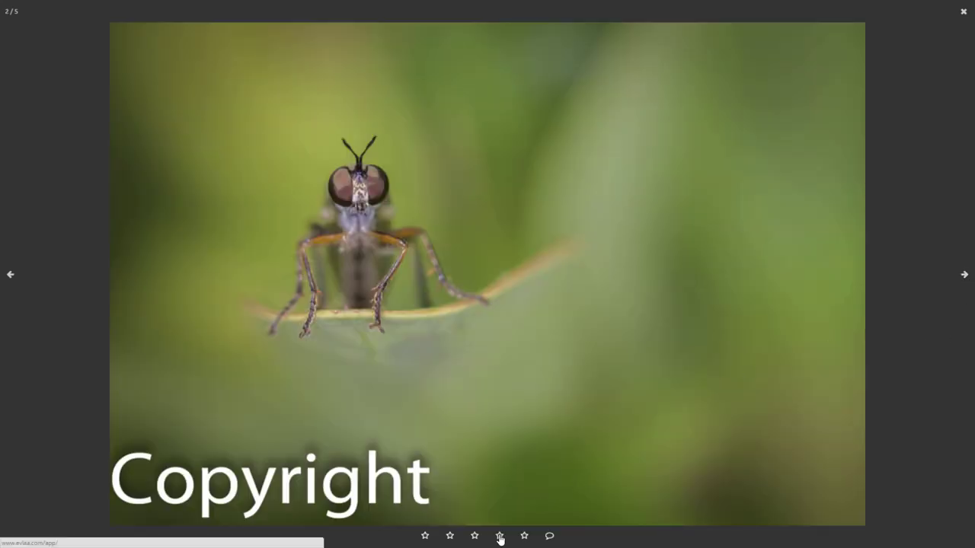
{"action": "left_click", "coordinate": [965, 275]}
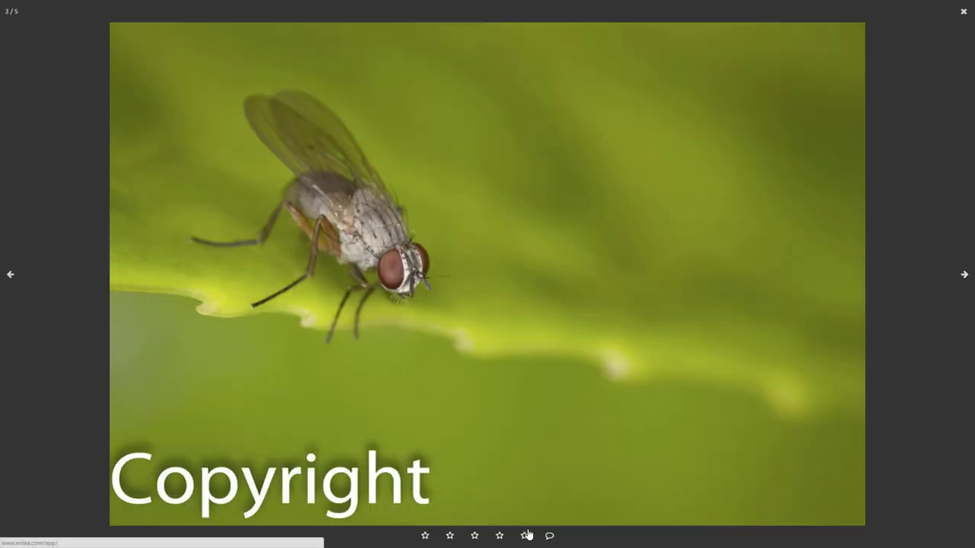
{"action": "left_click", "coordinate": [474, 535]}
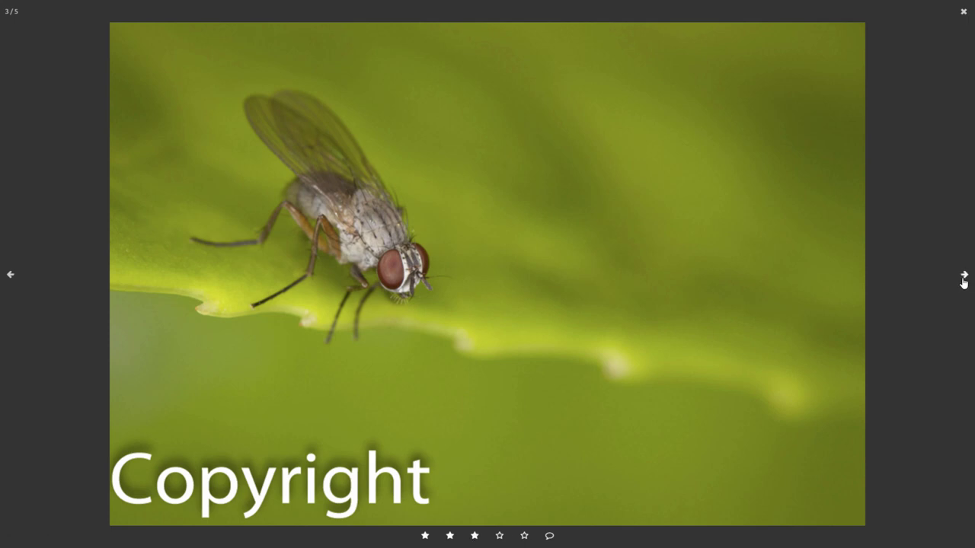
{"action": "left_click", "coordinate": [963, 275]}
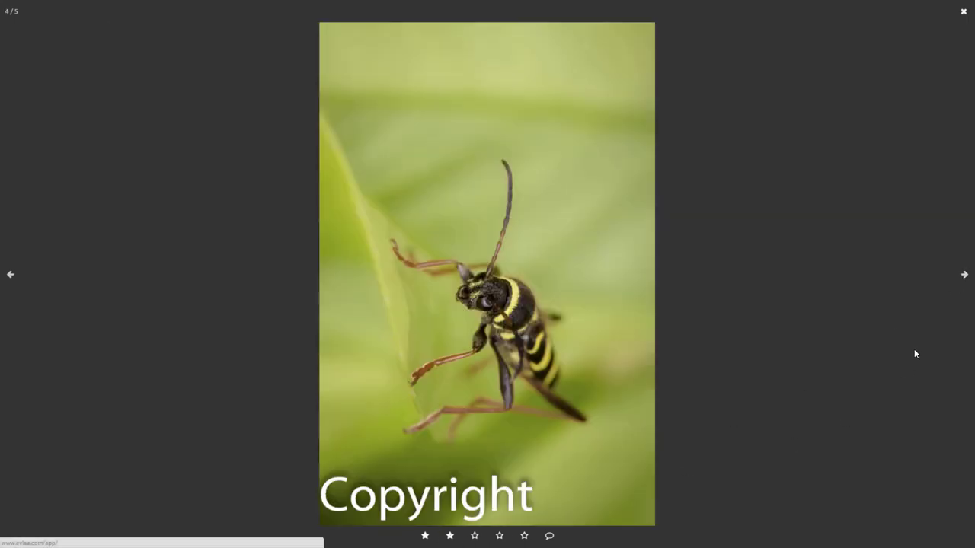
{"action": "left_click", "coordinate": [965, 275]}
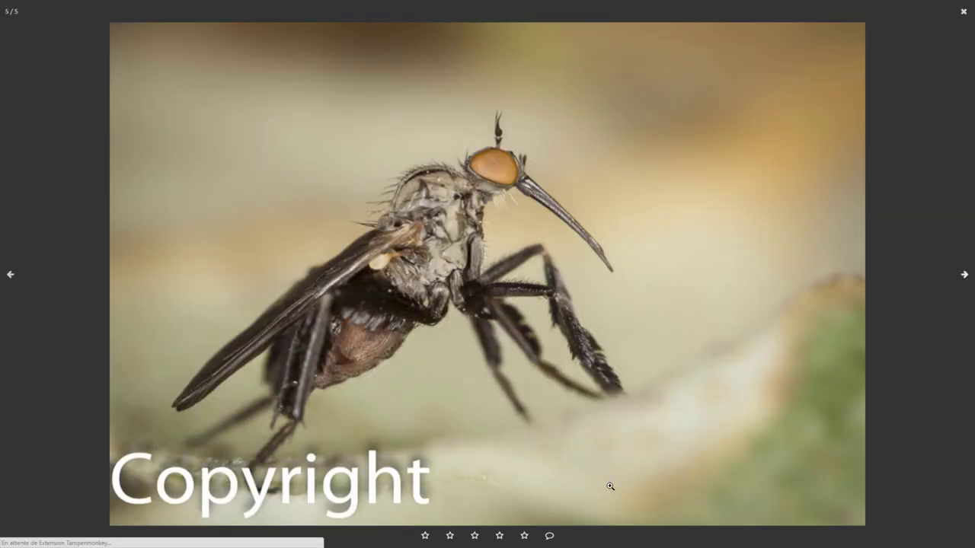
{"action": "left_click", "coordinate": [425, 536]}
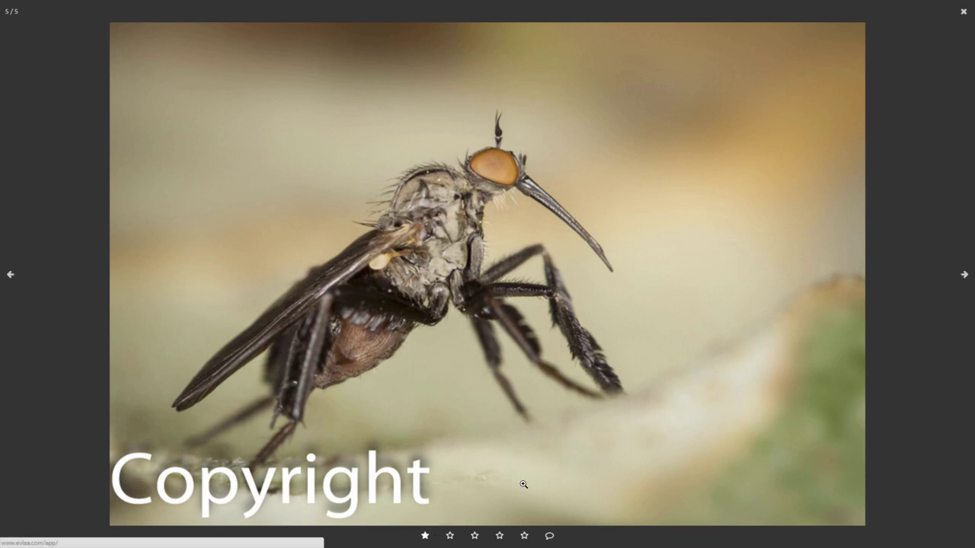
{"action": "left_click", "coordinate": [964, 14]}
{"action": "left_click", "coordinate": [477, 277]}
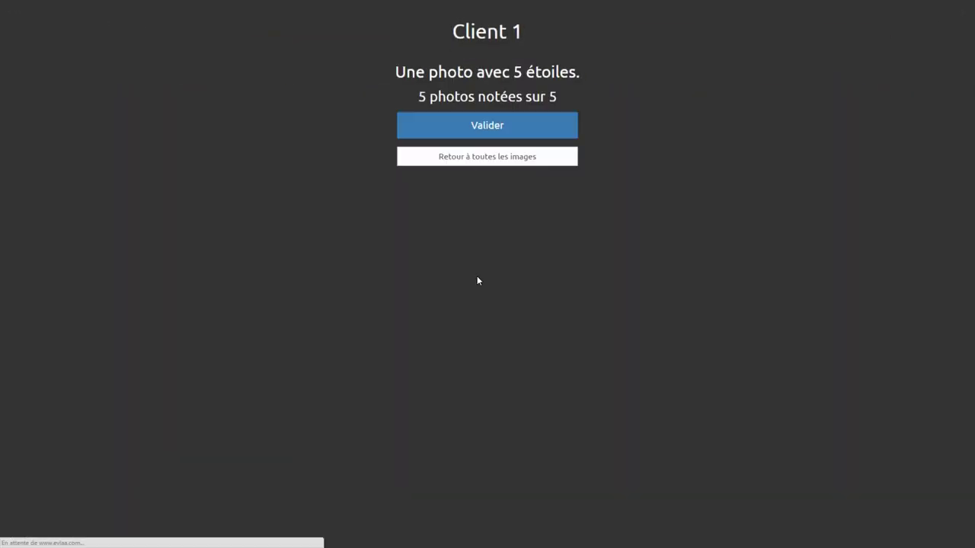
{"action": "left_click", "coordinate": [472, 124]}
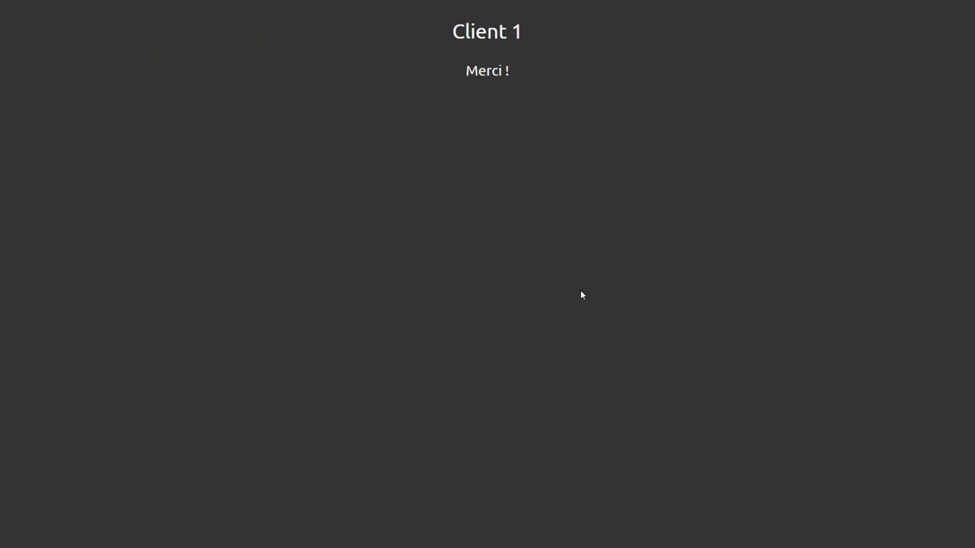
{"action": "mouse_move", "coordinate": [257, 178]}
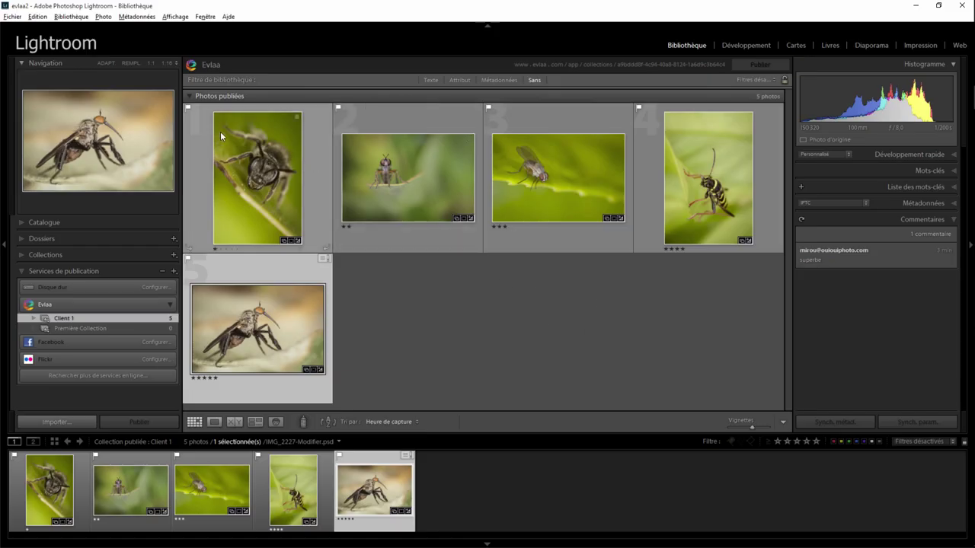
Step: Import the chosen client's Evlaa ratings into Client 1, then refresh the client comments
{"action": "left_click", "coordinate": [71, 16]}
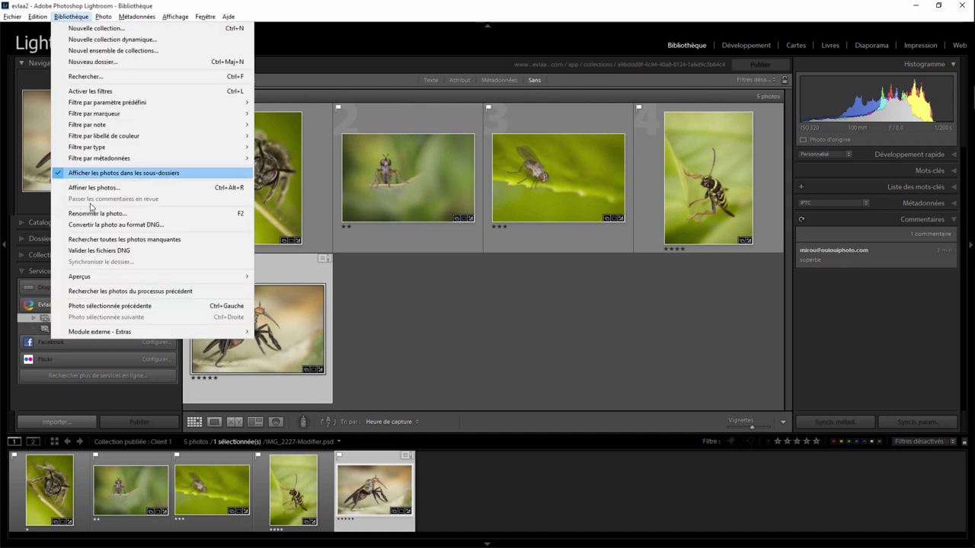
{"action": "left_click", "coordinate": [307, 352]}
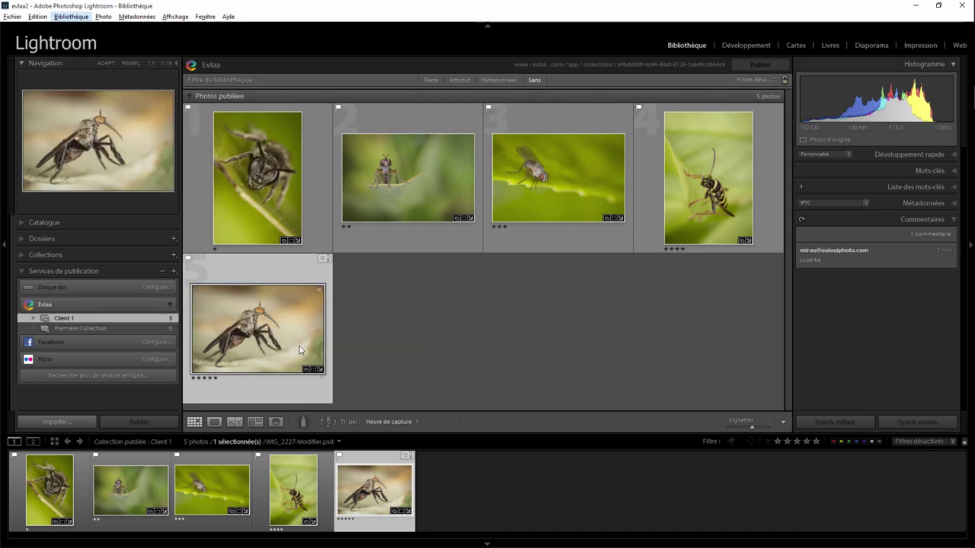
{"action": "left_click", "coordinate": [524, 264]}
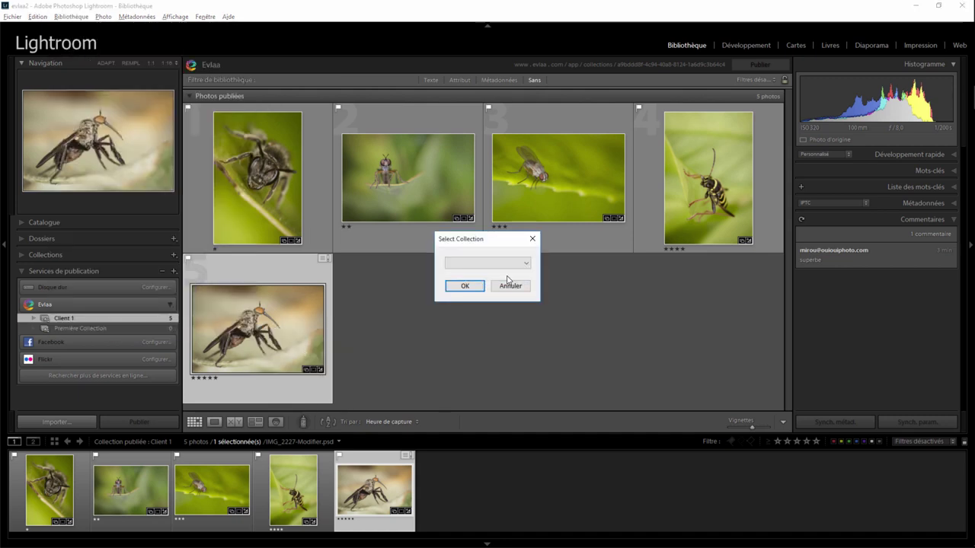
{"action": "left_click", "coordinate": [507, 279]}
{"action": "left_click", "coordinate": [465, 286]}
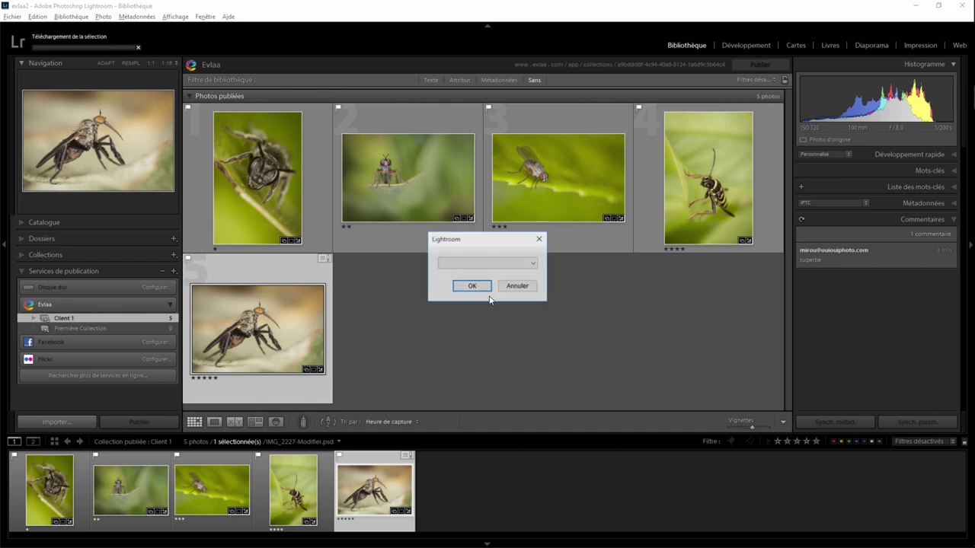
{"action": "left_click", "coordinate": [533, 264]}
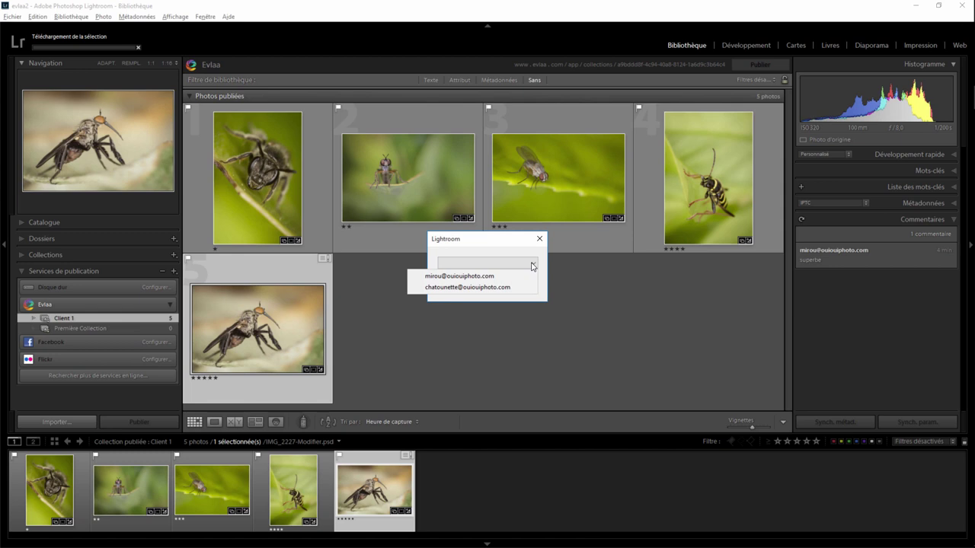
{"action": "left_click", "coordinate": [509, 279]}
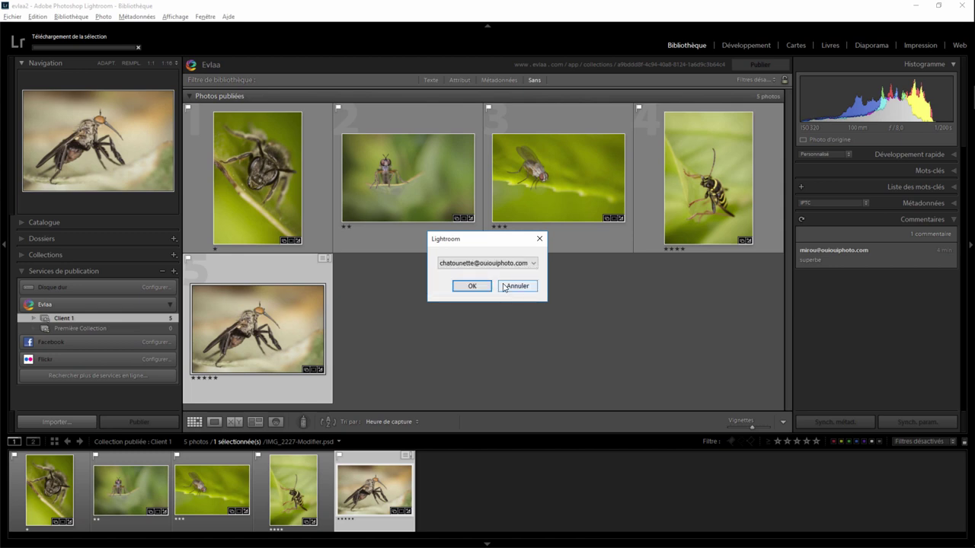
{"action": "left_click", "coordinate": [470, 287]}
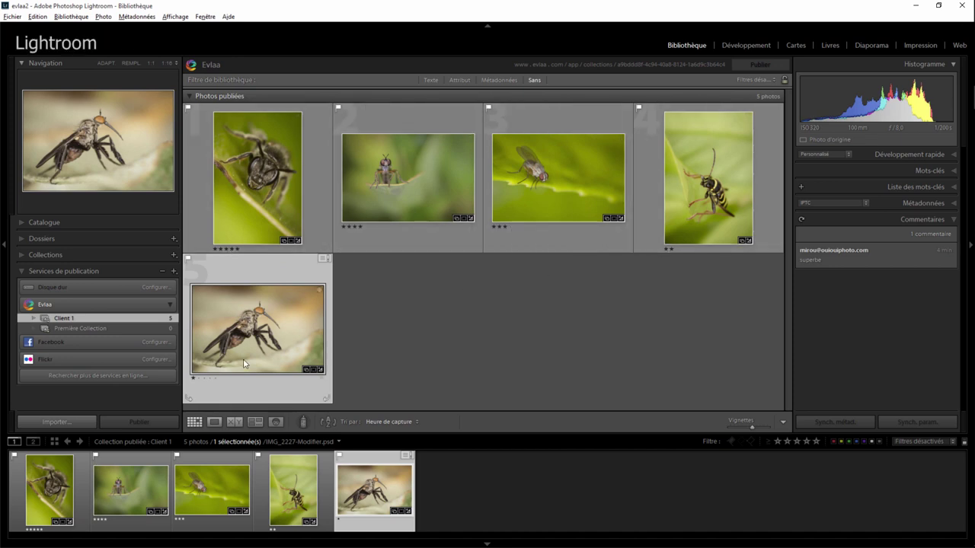
{"action": "left_click", "coordinate": [801, 220]}
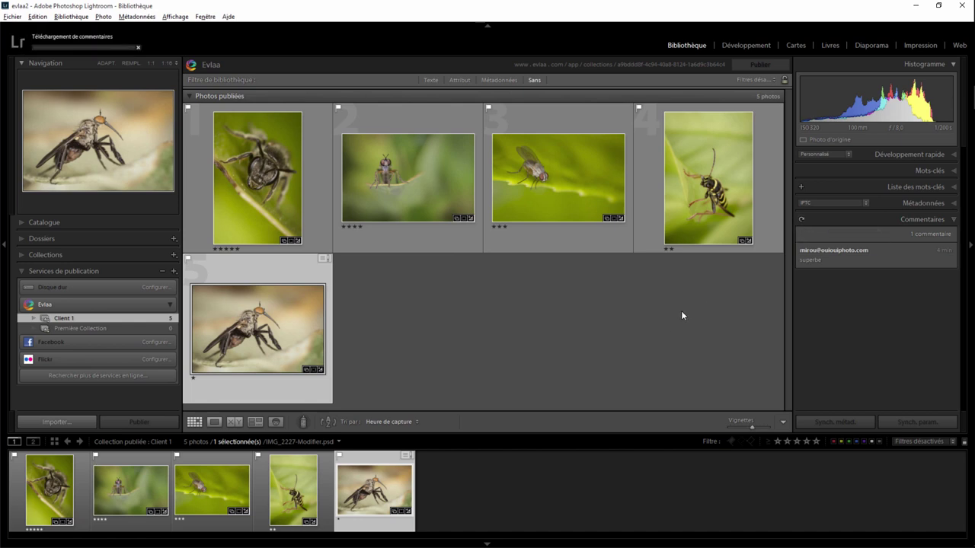
Step: Select the first bee photo to show its 'coucou' and 'une étoile' comments
{"action": "left_click", "coordinate": [320, 213]}
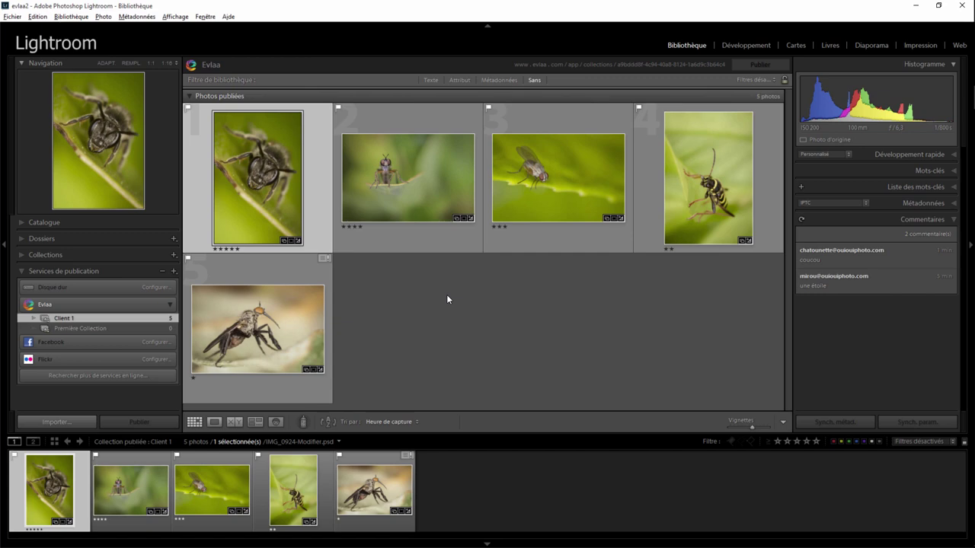
Step: Set Evlaa to import selections as Couleurs with the Blanc theme, leaving published photos unchanged
{"action": "right_click", "coordinate": [144, 305]}
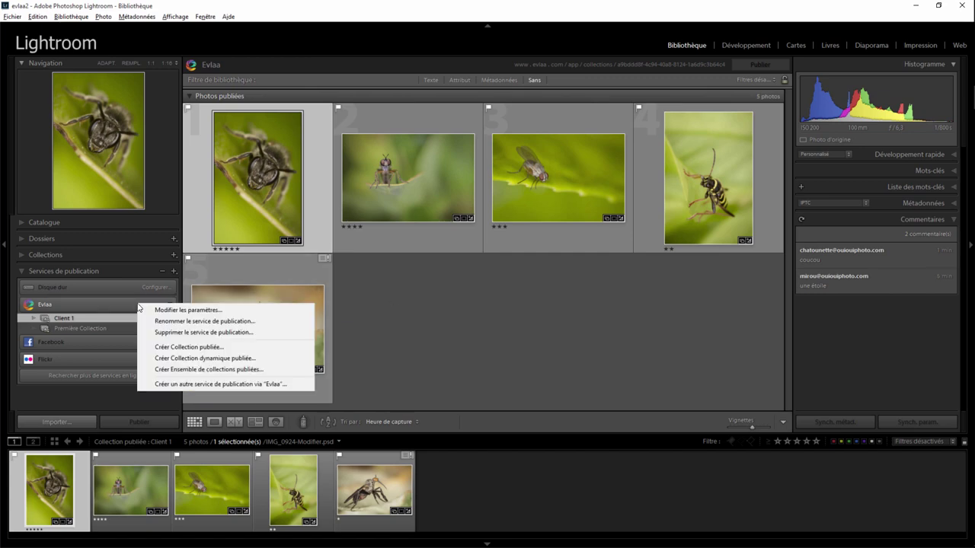
{"action": "left_click", "coordinate": [149, 310]}
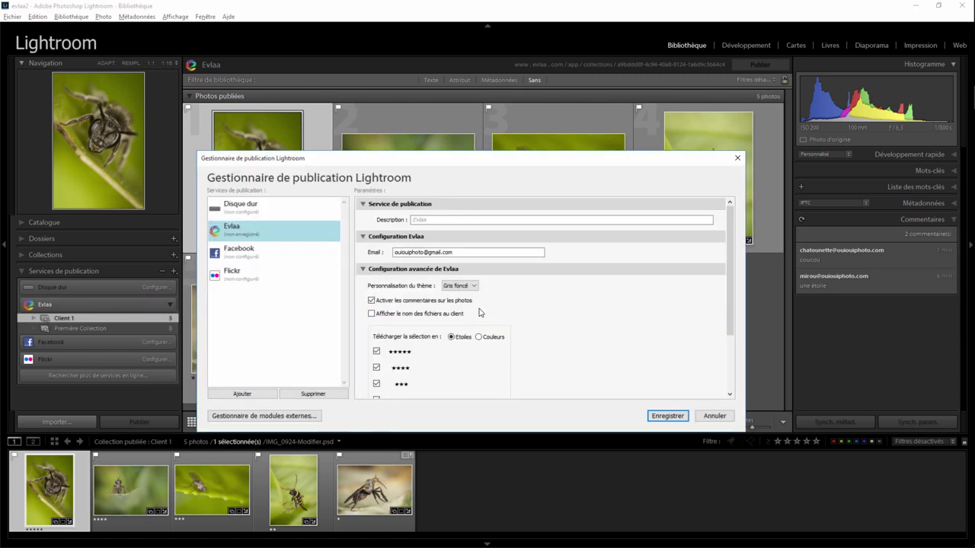
{"action": "left_click", "coordinate": [479, 337]}
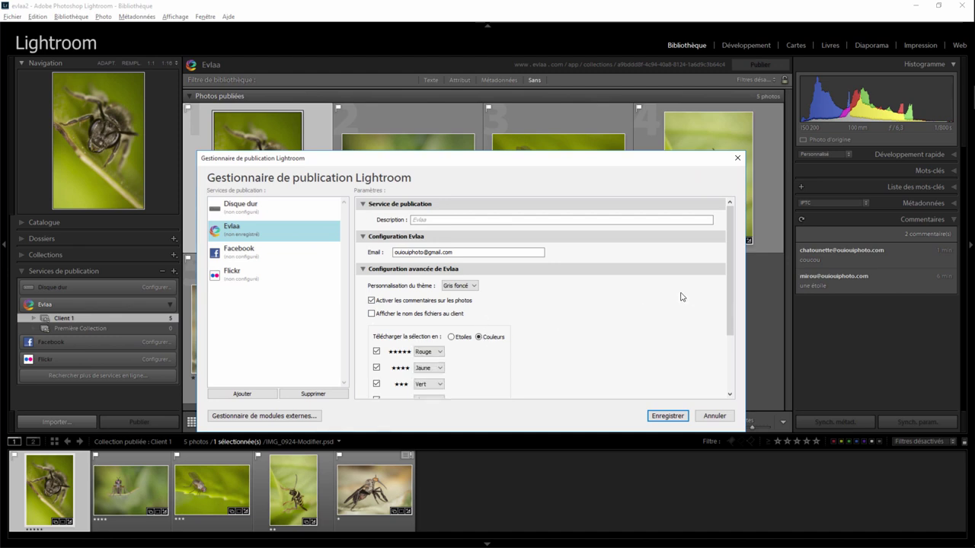
{"action": "scroll", "coordinate": [730, 281], "scroll_direction": "down", "scroll_amount": 3}
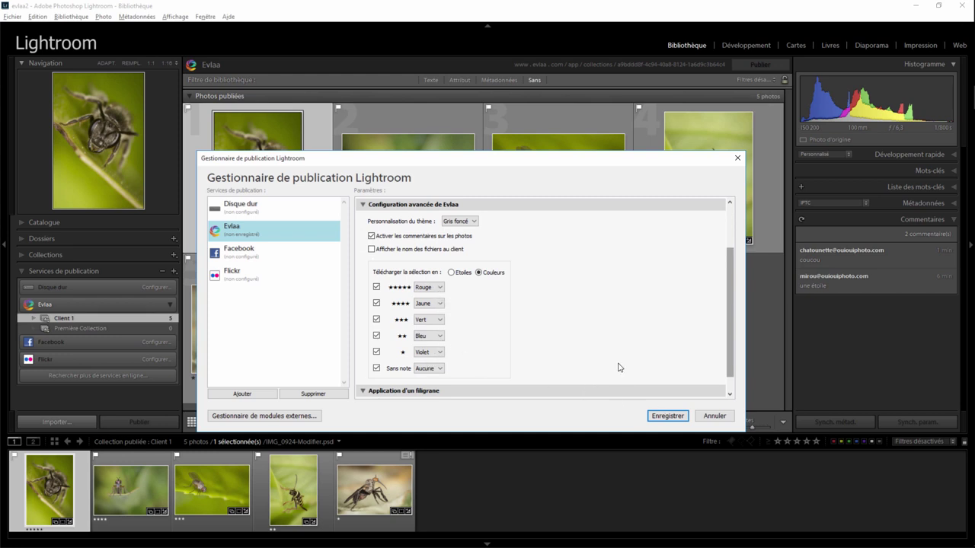
{"action": "scroll", "coordinate": [730, 299], "scroll_direction": "up", "scroll_amount": 3}
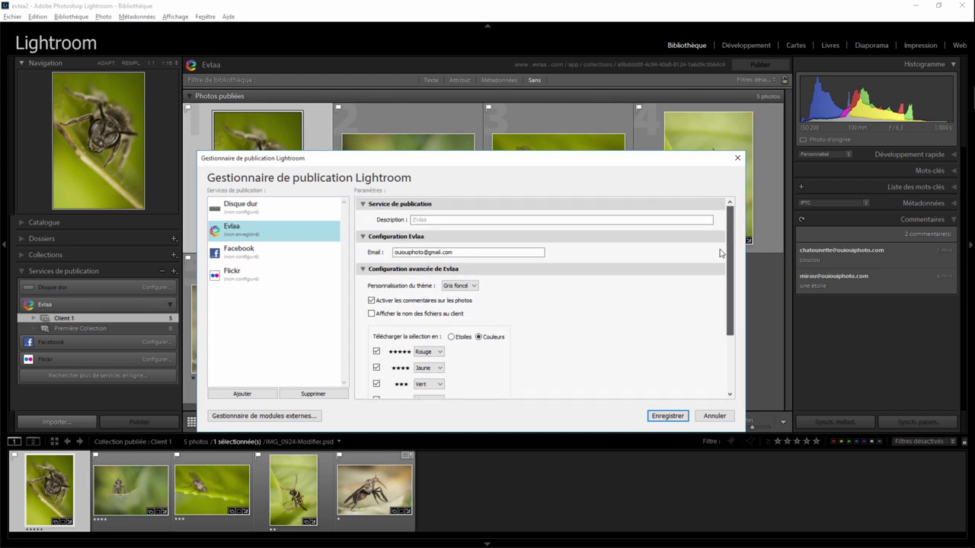
{"action": "left_click", "coordinate": [460, 286]}
{"action": "left_click", "coordinate": [444, 332]}
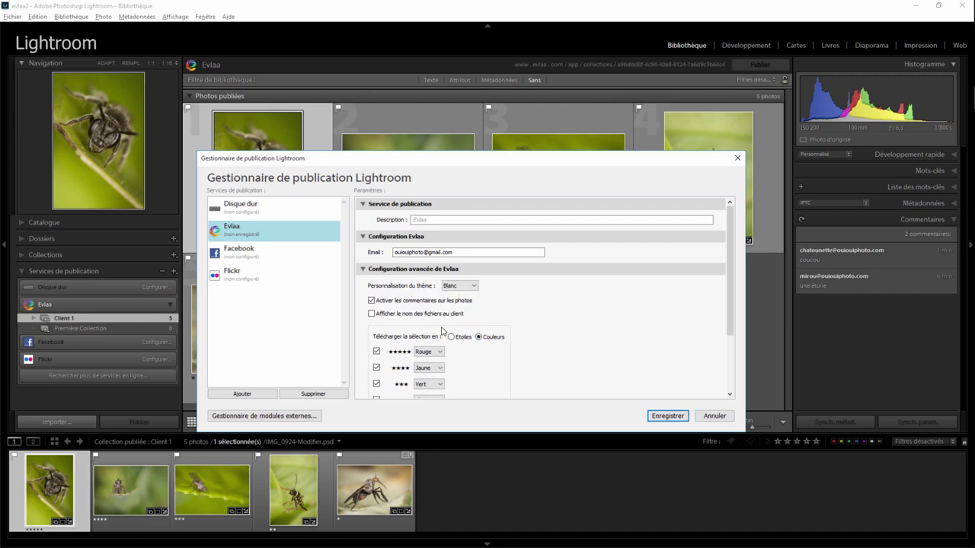
{"action": "left_click", "coordinate": [667, 416]}
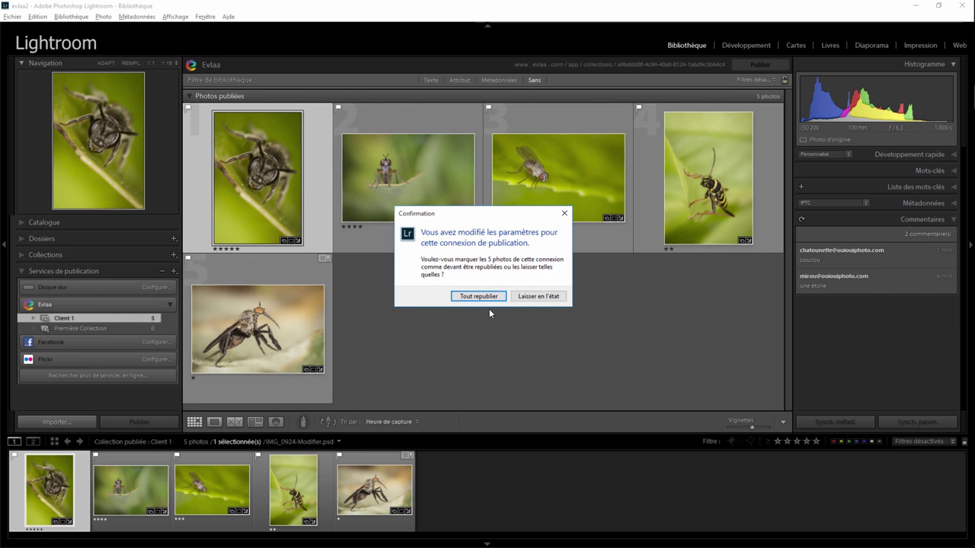
{"action": "left_click", "coordinate": [538, 297]}
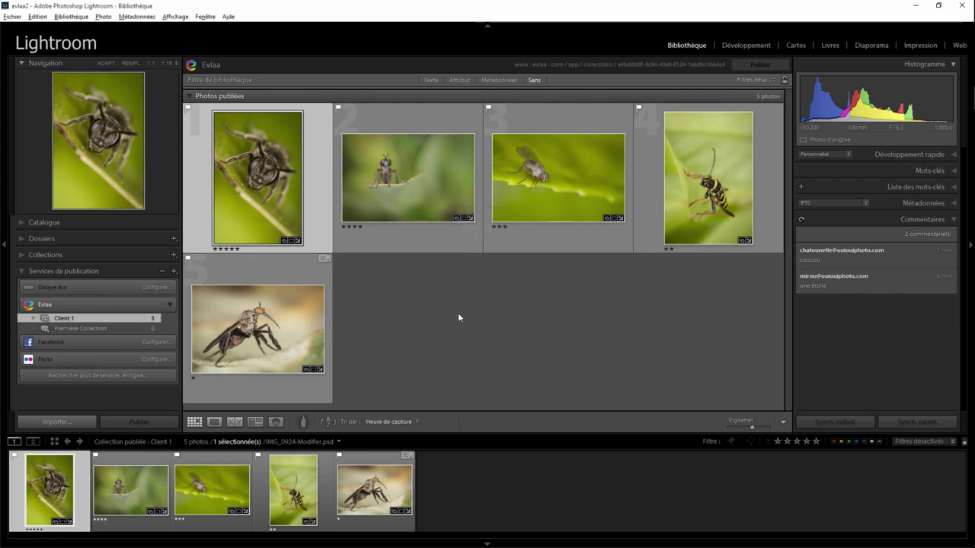
Step: Show all 196 photos in the catalogue
{"action": "left_click", "coordinate": [22, 223]}
{"action": "left_click", "coordinate": [76, 235]}
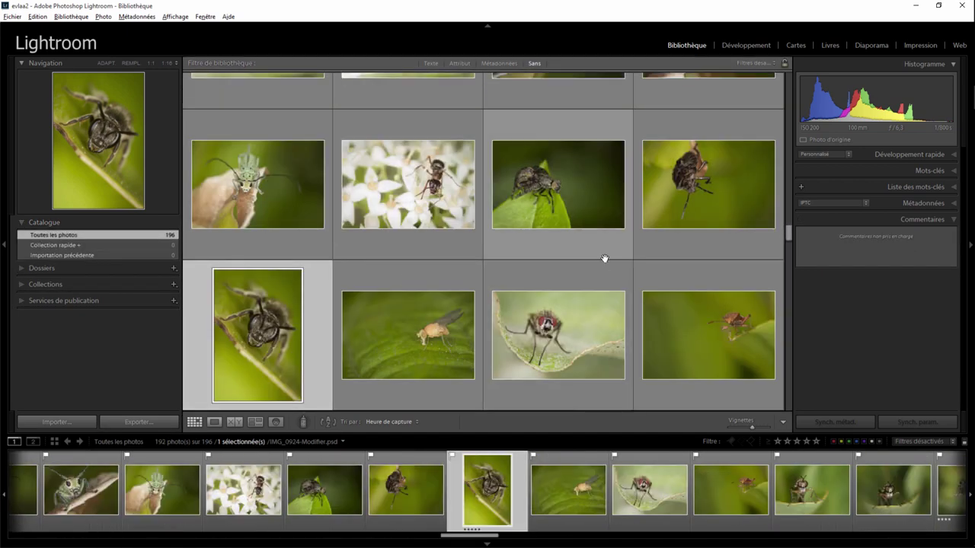
{"action": "scroll", "coordinate": [606, 244], "scroll_direction": "down", "scroll_amount": 3}
{"action": "scroll", "coordinate": [611, 238], "scroll_direction": "down", "scroll_amount": 5}
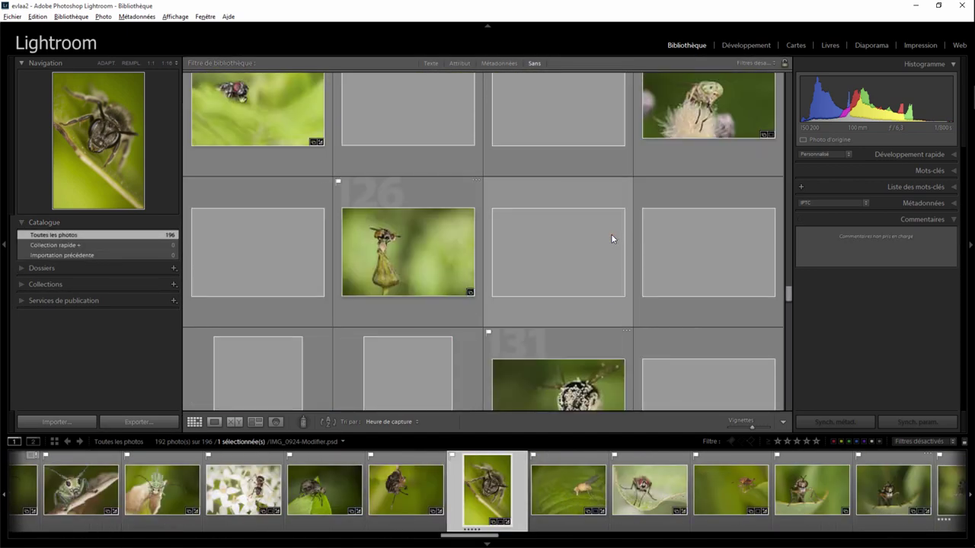
Step: Select photos 124, 127, 131, 135 and 133, with the publish services expanded again
{"action": "left_click", "coordinate": [694, 122]}
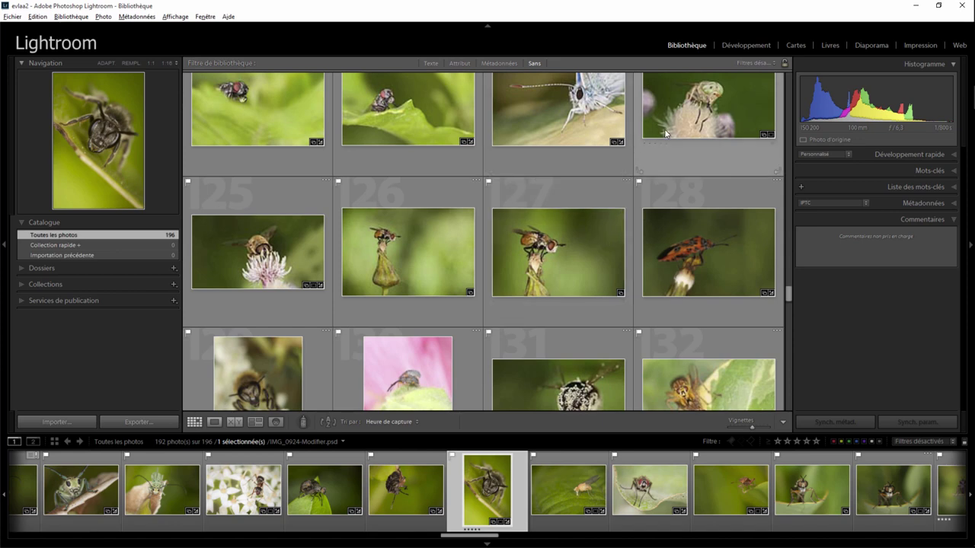
{"action": "left_click", "coordinate": [556, 285], "text": "ctrl"}
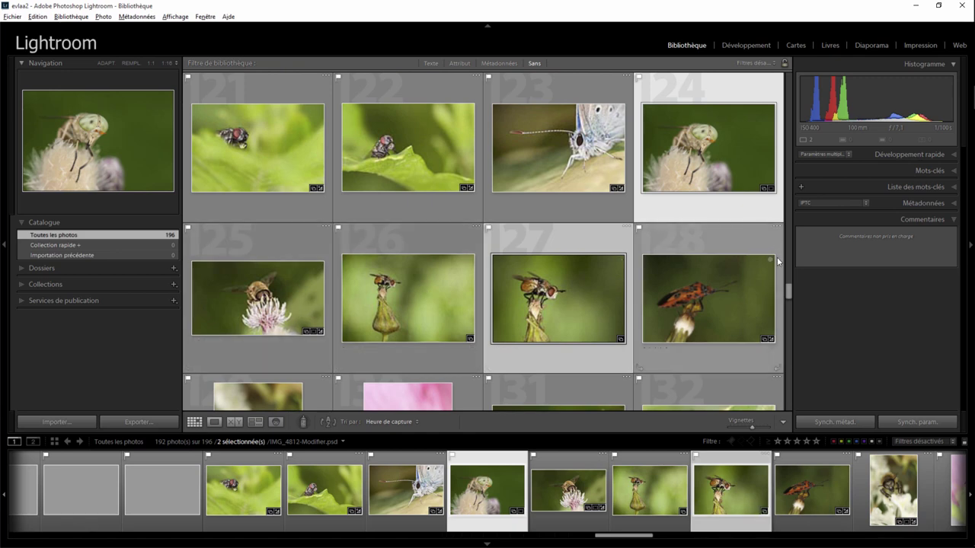
{"action": "left_click_drag", "start_coordinate": [788, 290], "coordinate": [789, 303]}
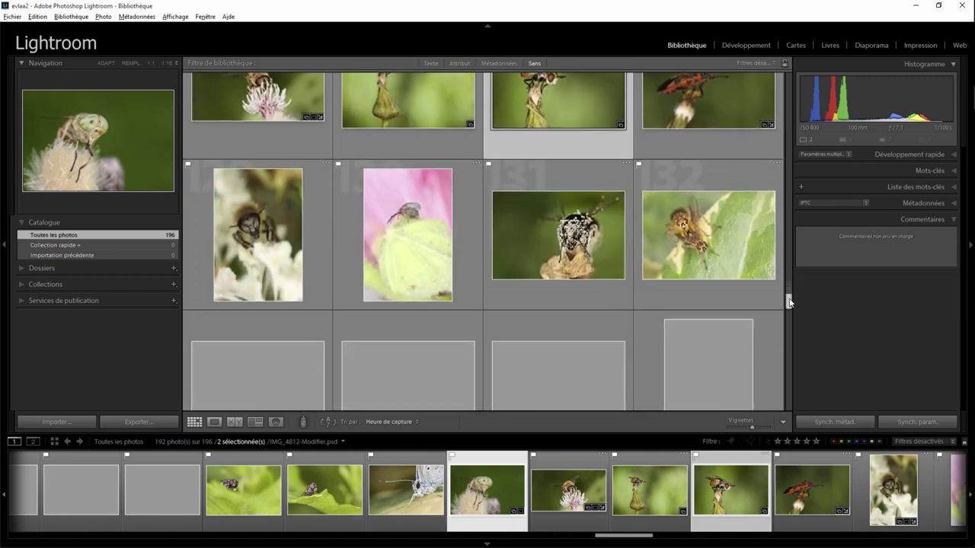
{"action": "left_click", "coordinate": [583, 226], "text": "ctrl"}
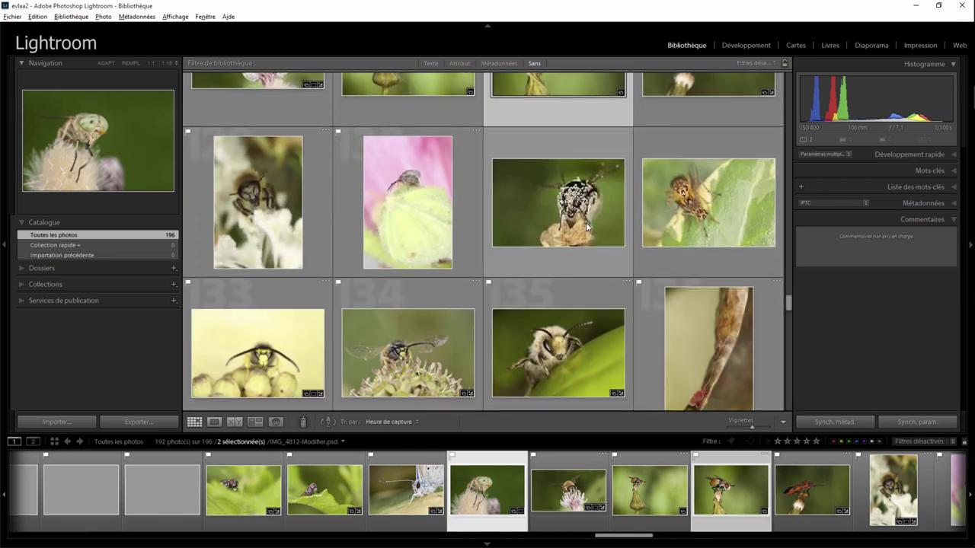
{"action": "left_click", "coordinate": [566, 349], "text": "ctrl"}
{"action": "left_click", "coordinate": [259, 364], "text": "ctrl"}
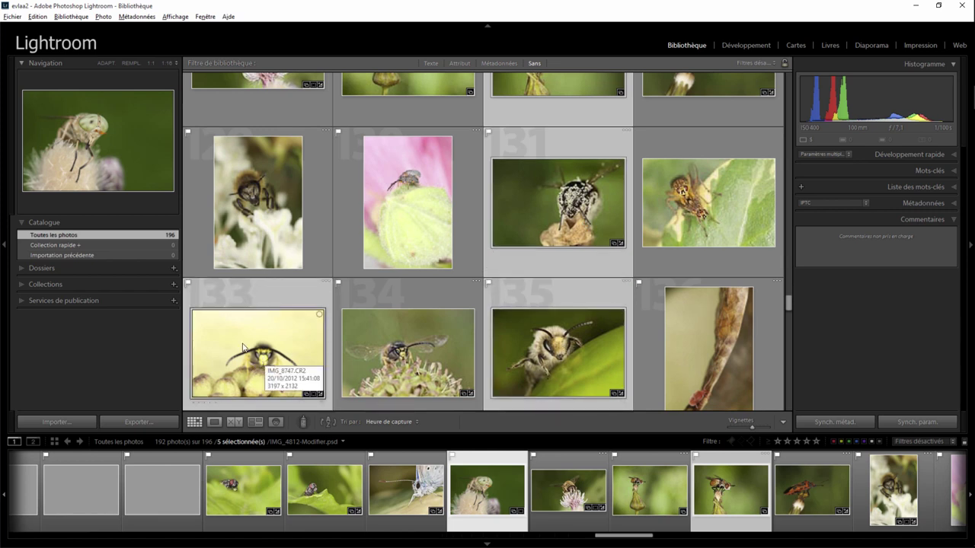
{"action": "left_click", "coordinate": [21, 300]}
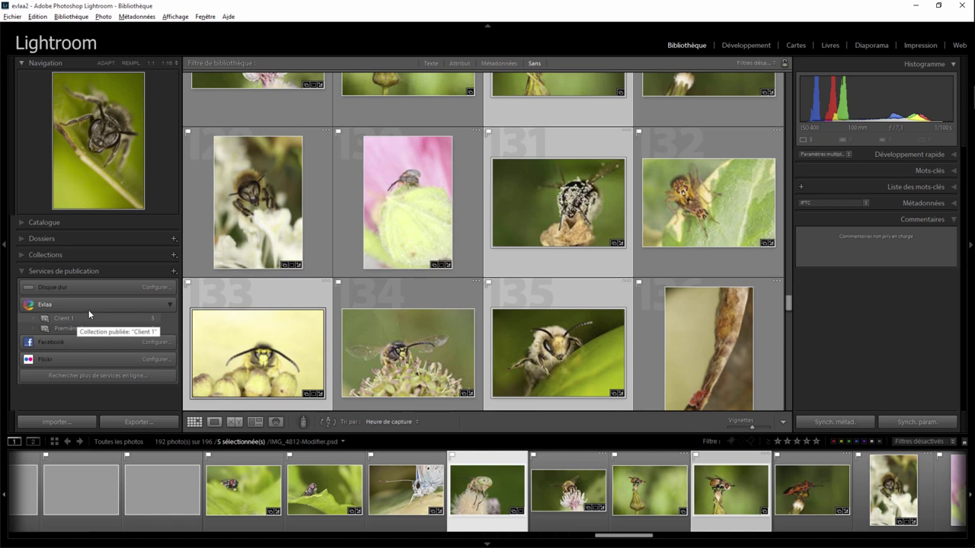
{"action": "right_click", "coordinate": [90, 309]}
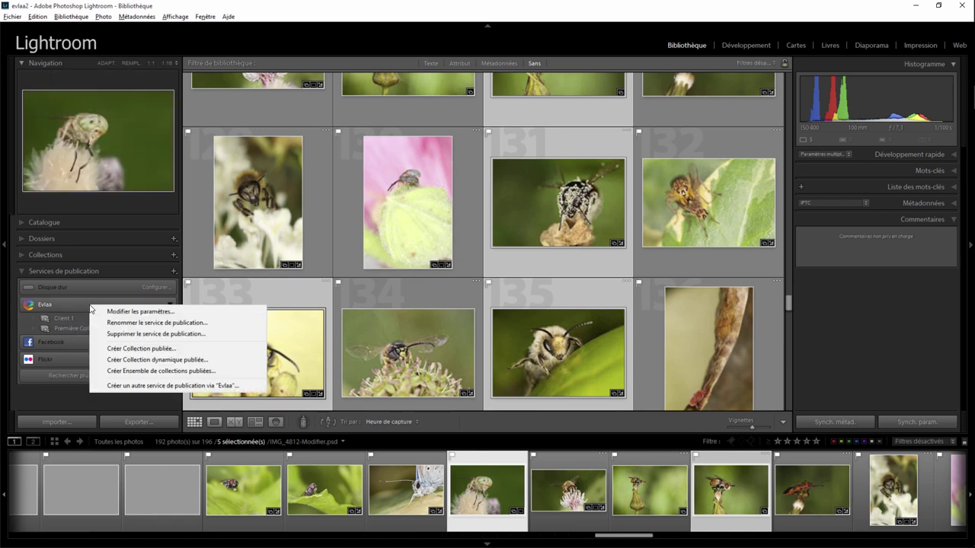
{"action": "left_click", "coordinate": [131, 348]}
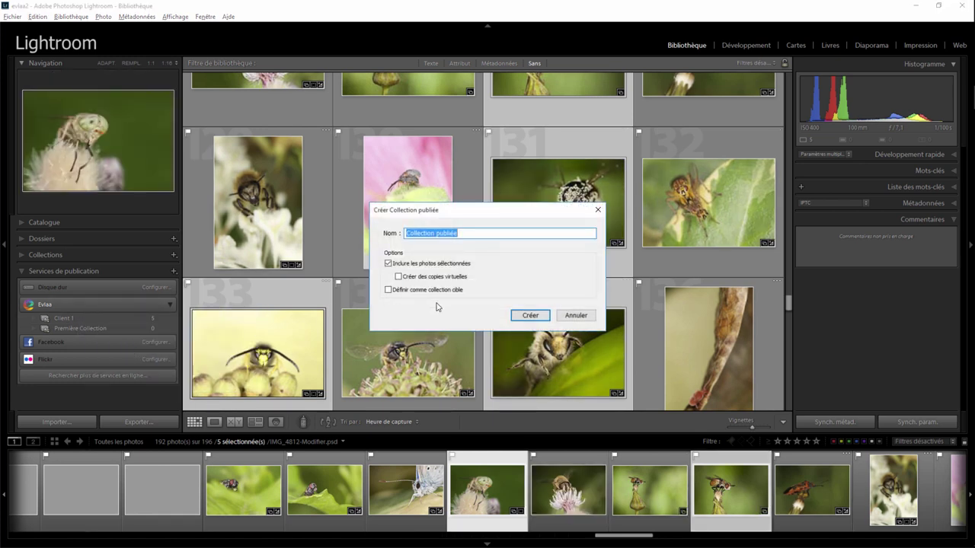
{"action": "type", "text": "Client 2"}
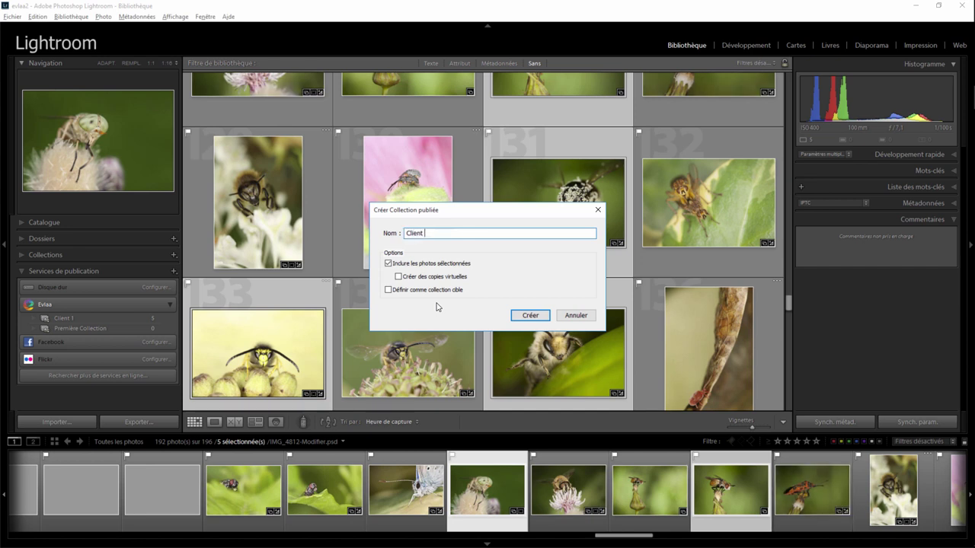
{"action": "left_click", "coordinate": [531, 318]}
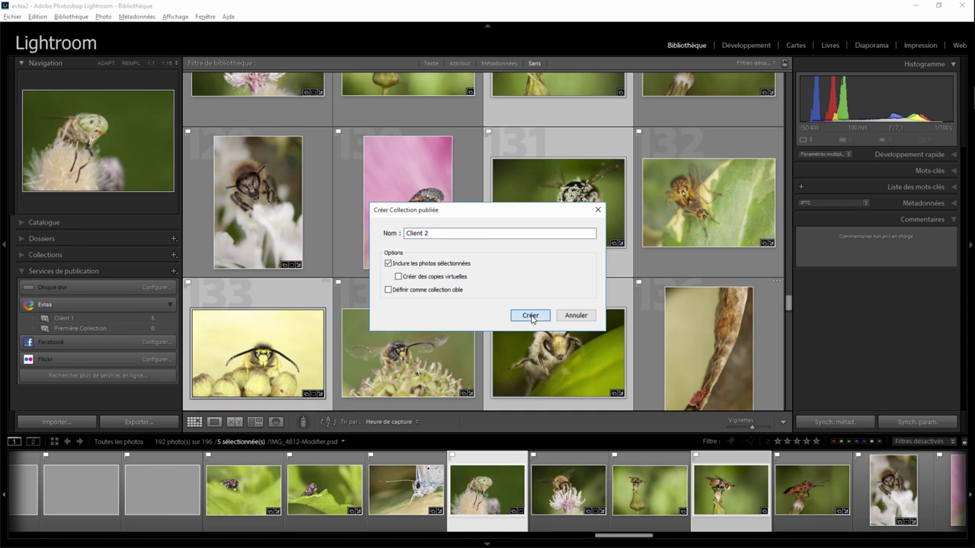
{"action": "right_click", "coordinate": [93, 307]}
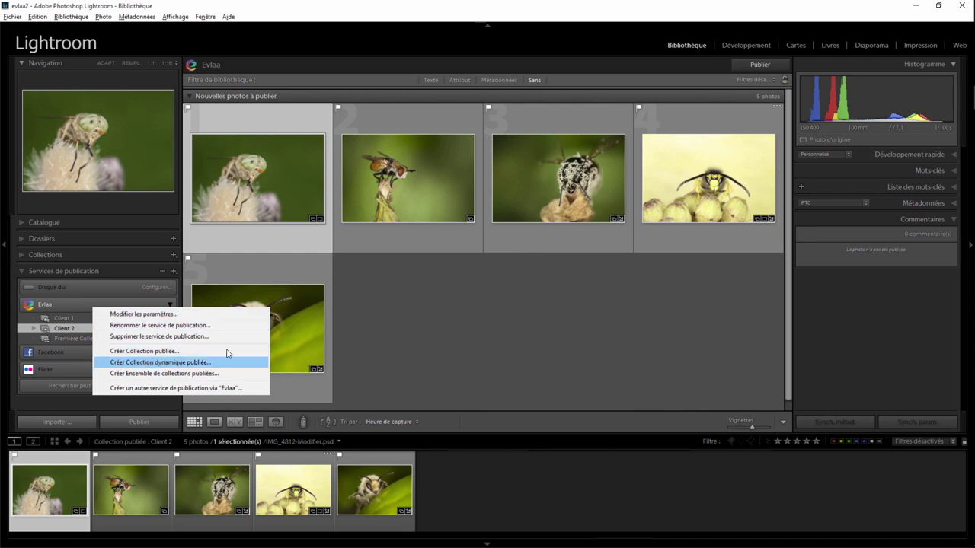
{"action": "left_click", "coordinate": [438, 315]}
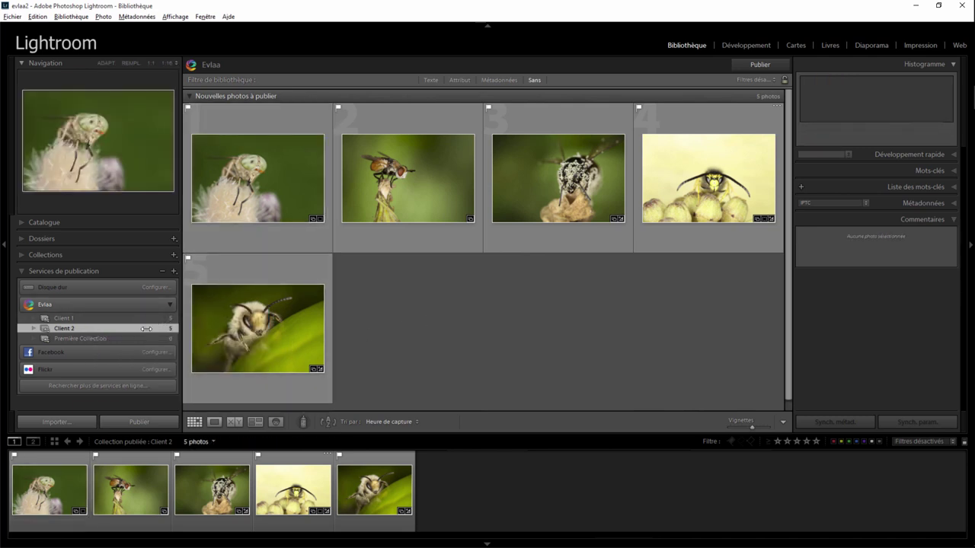
Step: Publish the five Client 2 photos to Evlaa and open the collection's web page
{"action": "left_click", "coordinate": [759, 65]}
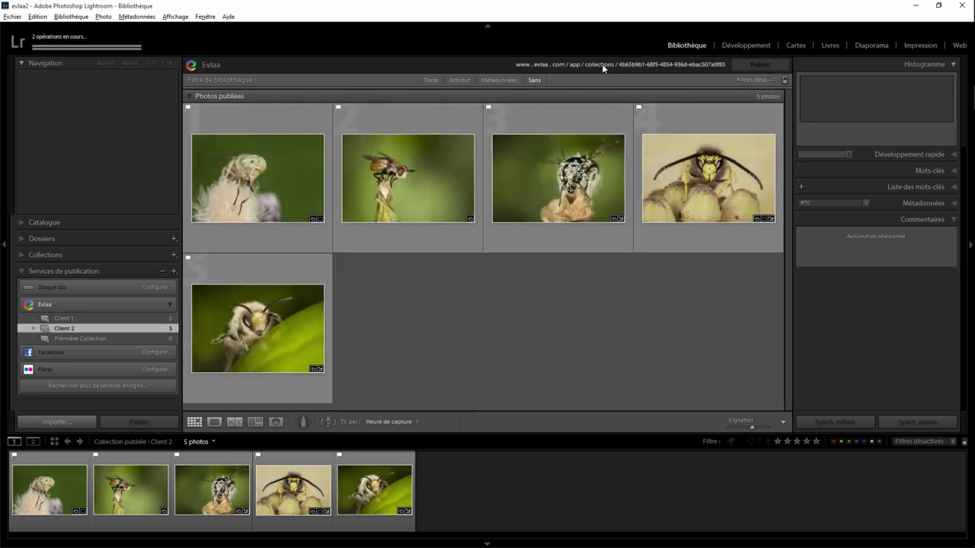
{"action": "left_click", "coordinate": [623, 65]}
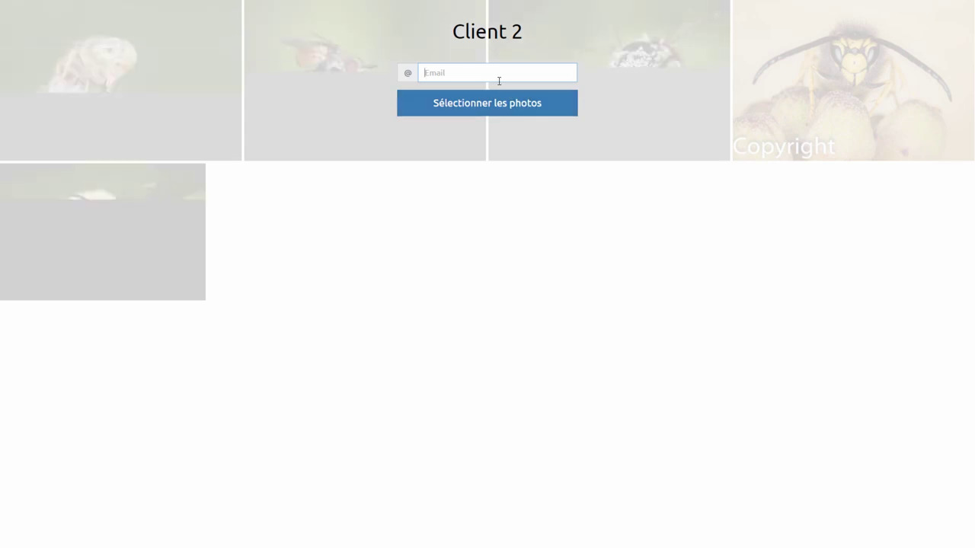
Step: Enter the Client 2 gallery using the autocompleted client e-mail address
{"action": "left_click", "coordinate": [495, 77]}
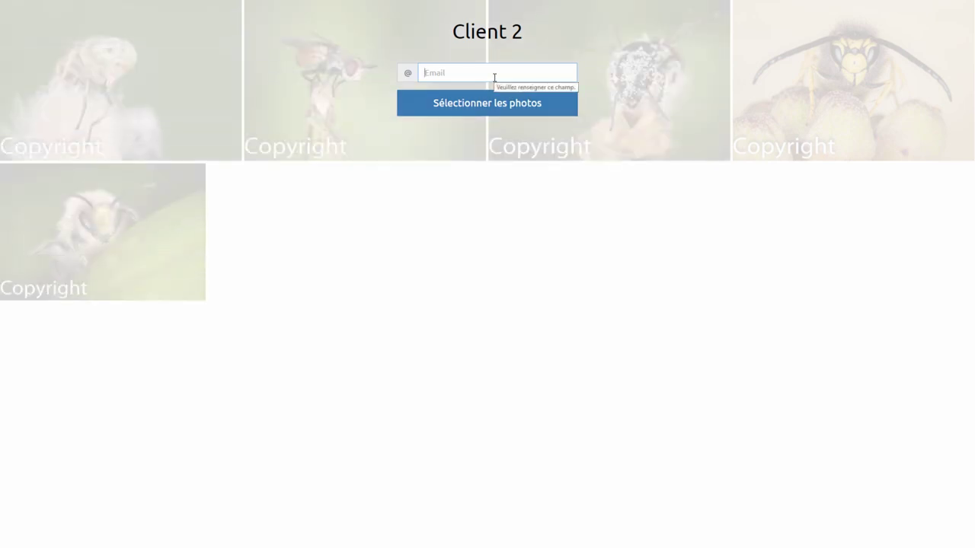
{"action": "type", "text": "mr"}
{"action": "key", "text": "Down"}
{"action": "key", "text": "Return"}
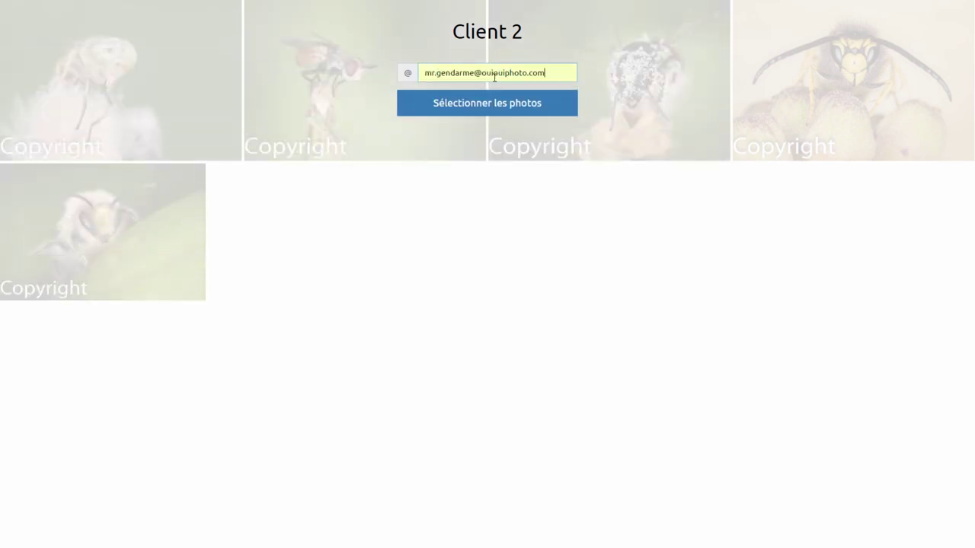
{"action": "left_click", "coordinate": [485, 97]}
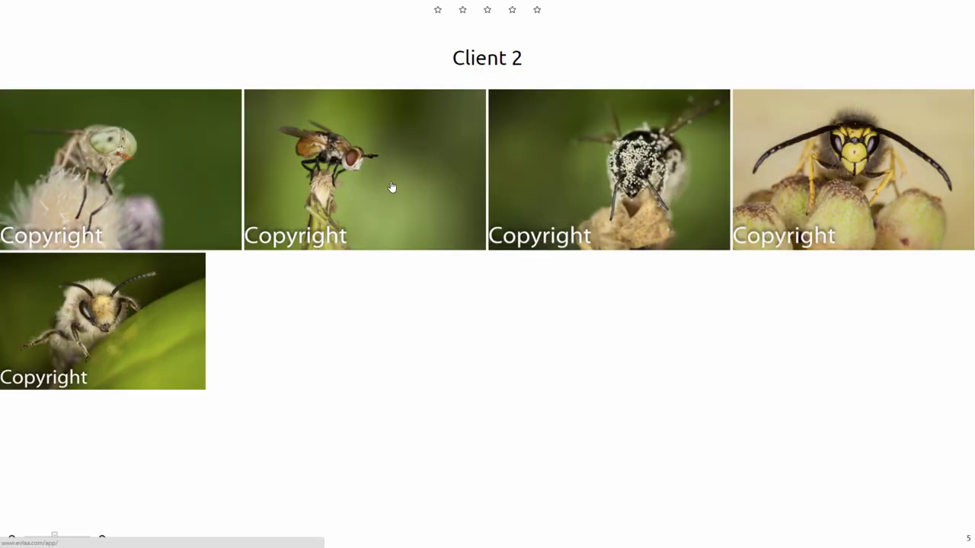
Step: Give photos three, four and five three, two and one stars, then send and validate
{"action": "left_click", "coordinate": [151, 210]}
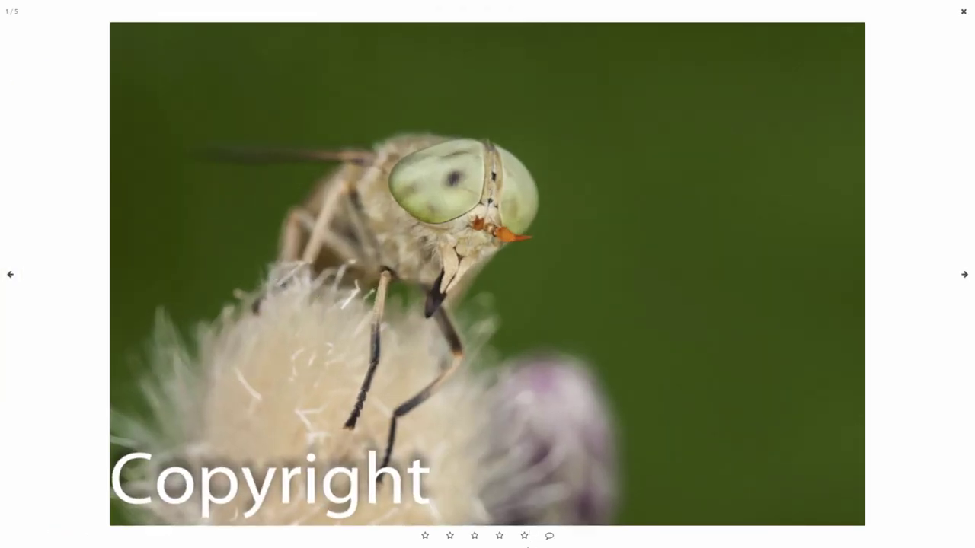
{"action": "left_click", "coordinate": [964, 276]}
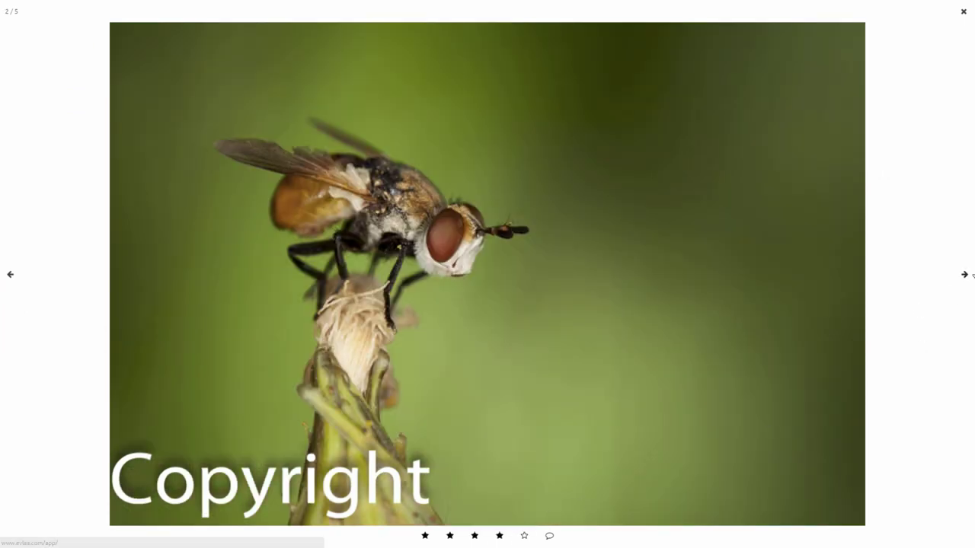
{"action": "left_click", "coordinate": [963, 275]}
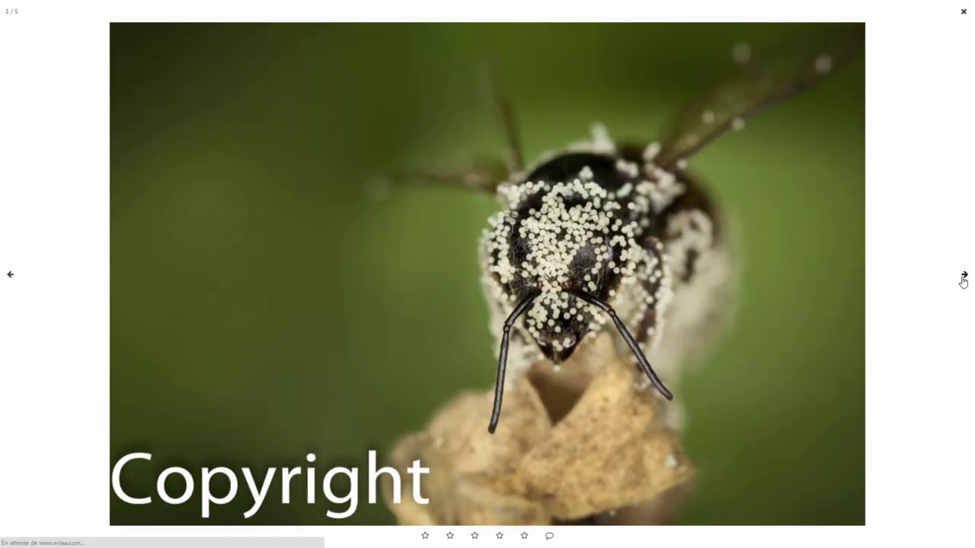
{"action": "left_click", "coordinate": [474, 535]}
{"action": "left_click", "coordinate": [963, 276]}
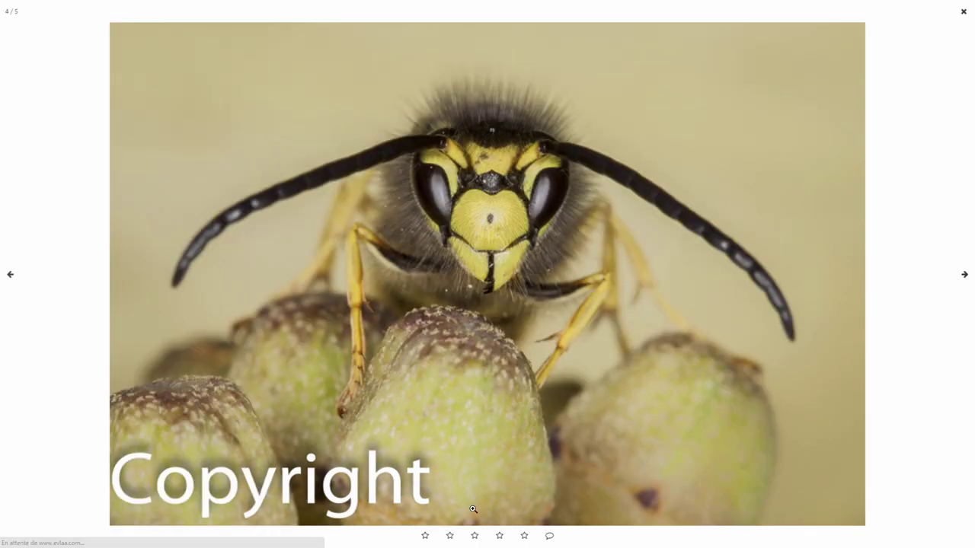
{"action": "left_click", "coordinate": [451, 536]}
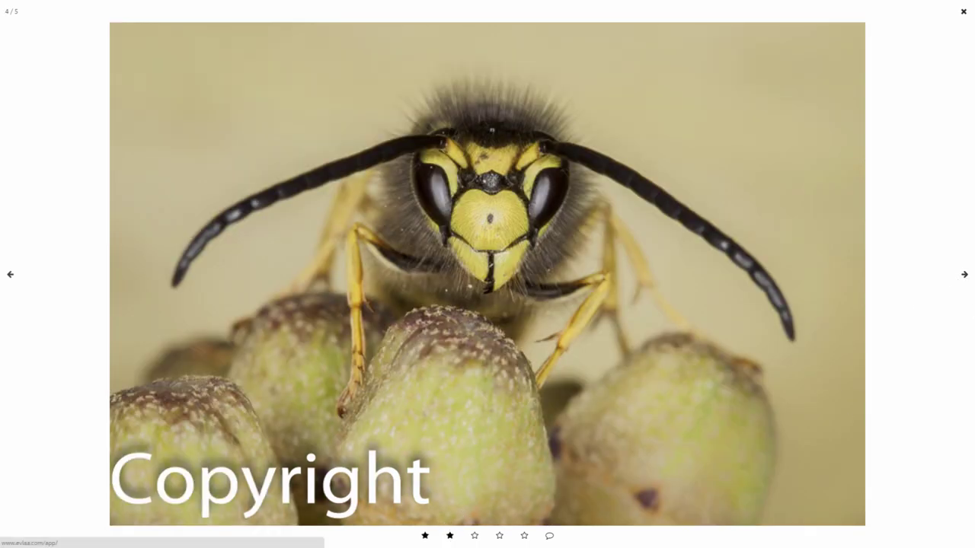
{"action": "left_click", "coordinate": [963, 276]}
{"action": "left_click", "coordinate": [425, 537]}
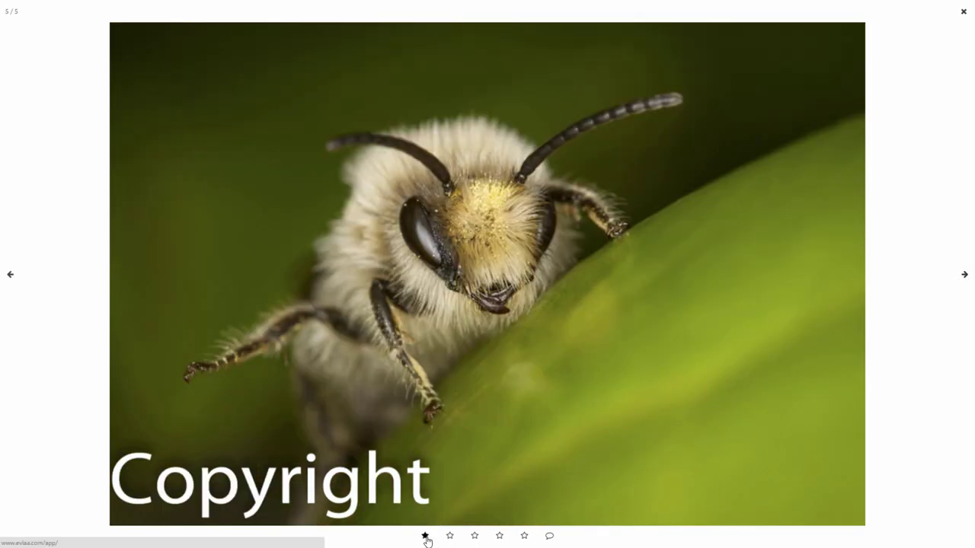
{"action": "left_click", "coordinate": [963, 13]}
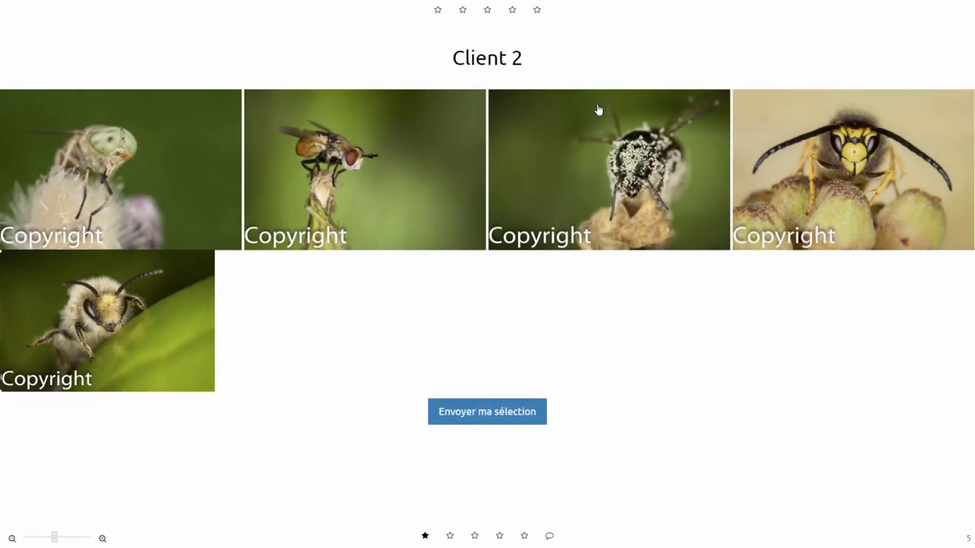
{"action": "left_click", "coordinate": [468, 420]}
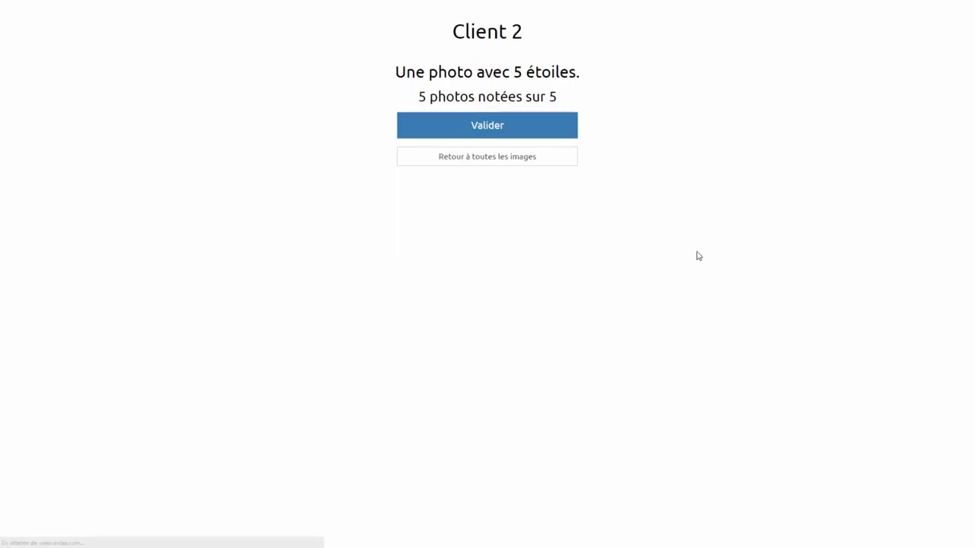
{"action": "left_click", "coordinate": [483, 130]}
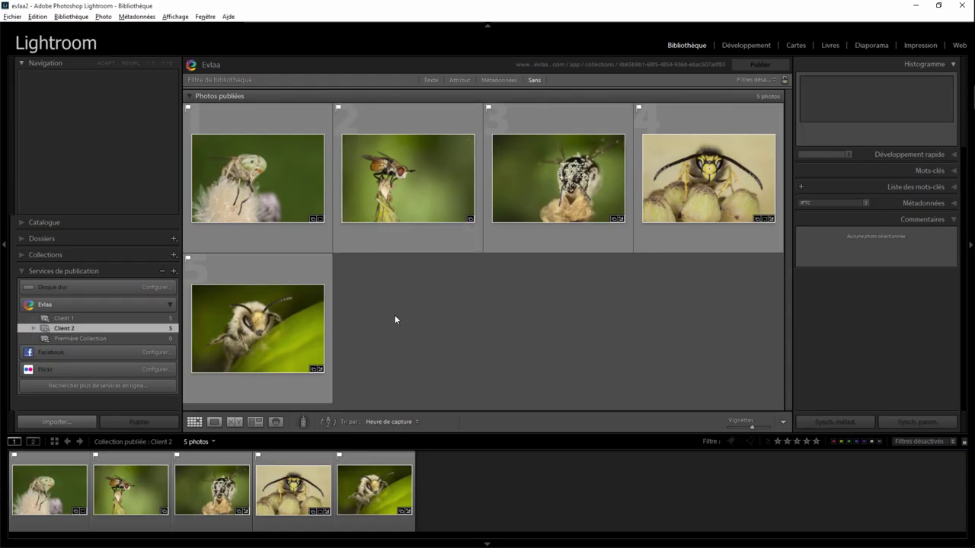
Step: Download the client's Evlaa selection into Client 2 from the Library extras menu, choosing their e-mail
{"action": "left_click", "coordinate": [74, 16]}
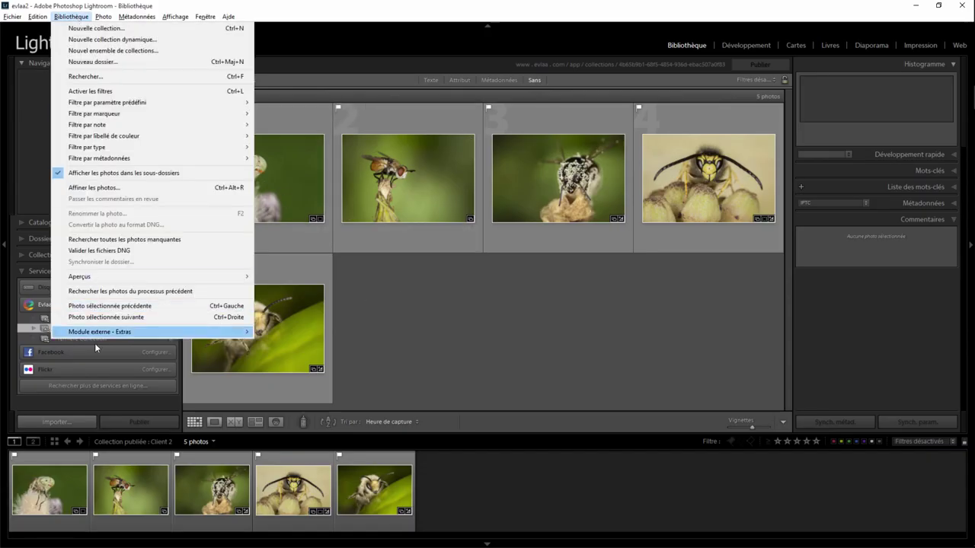
{"action": "mouse_move", "coordinate": [99, 332]}
{"action": "left_click", "coordinate": [293, 347]}
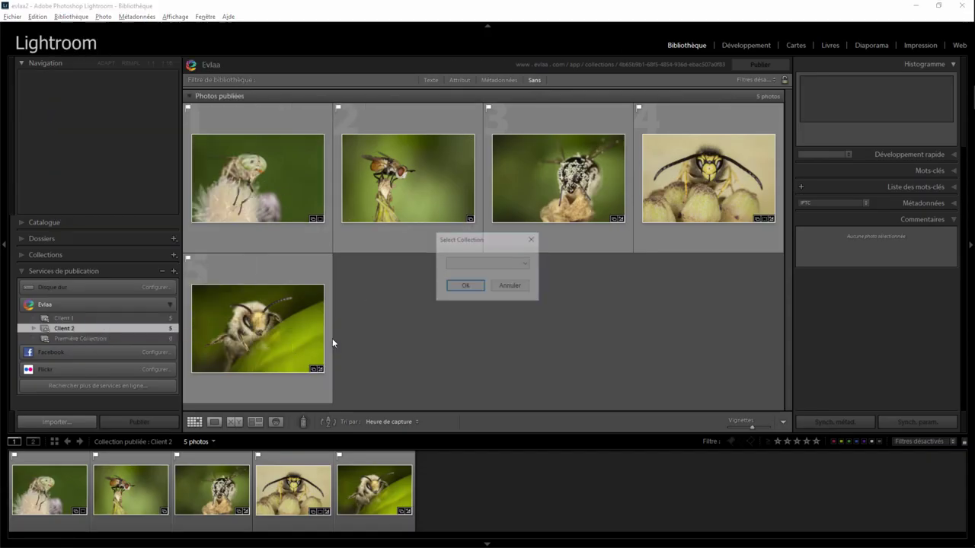
{"action": "left_click", "coordinate": [526, 263]}
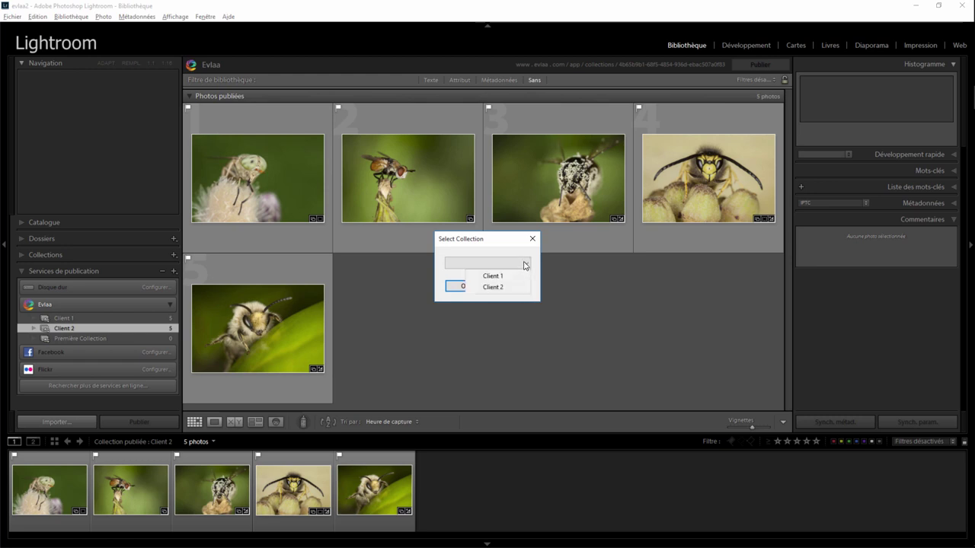
{"action": "left_click", "coordinate": [493, 287]}
{"action": "left_click", "coordinate": [468, 290]}
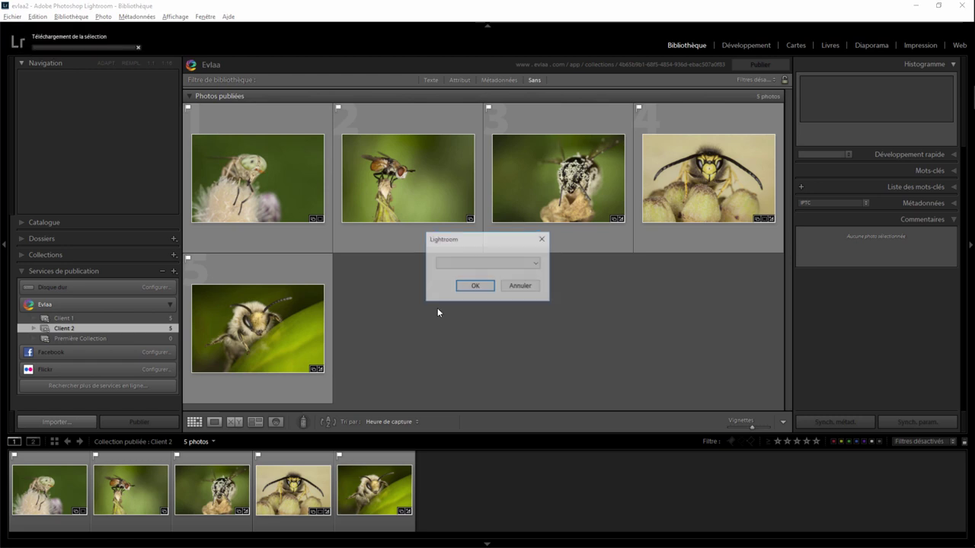
{"action": "left_click", "coordinate": [532, 266]}
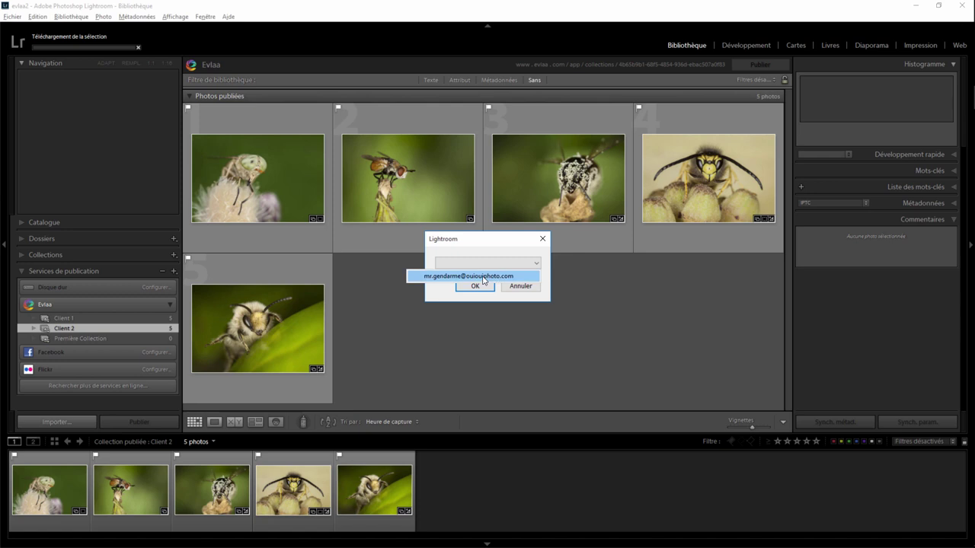
{"action": "left_click", "coordinate": [483, 277]}
{"action": "left_click", "coordinate": [480, 288]}
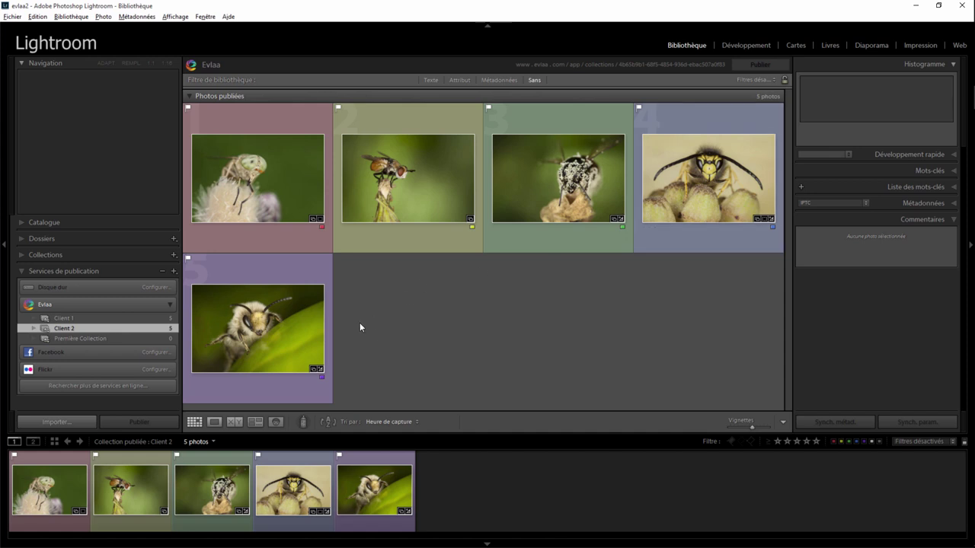
Step: In the Evlaa service settings, keep red as the five-star colour
{"action": "right_click", "coordinate": [148, 305]}
{"action": "left_click", "coordinate": [162, 312]}
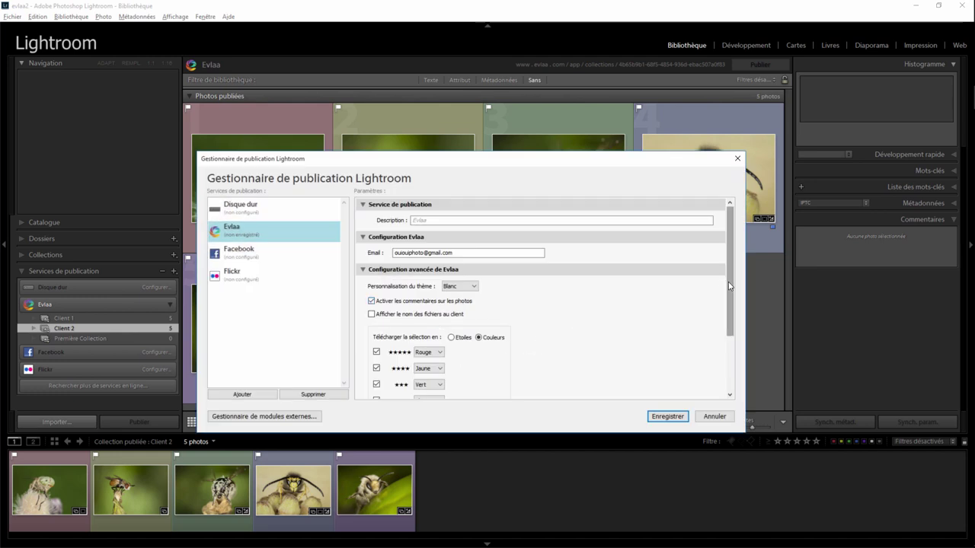
{"action": "scroll", "coordinate": [724, 288], "scroll_direction": "down", "scroll_amount": 3}
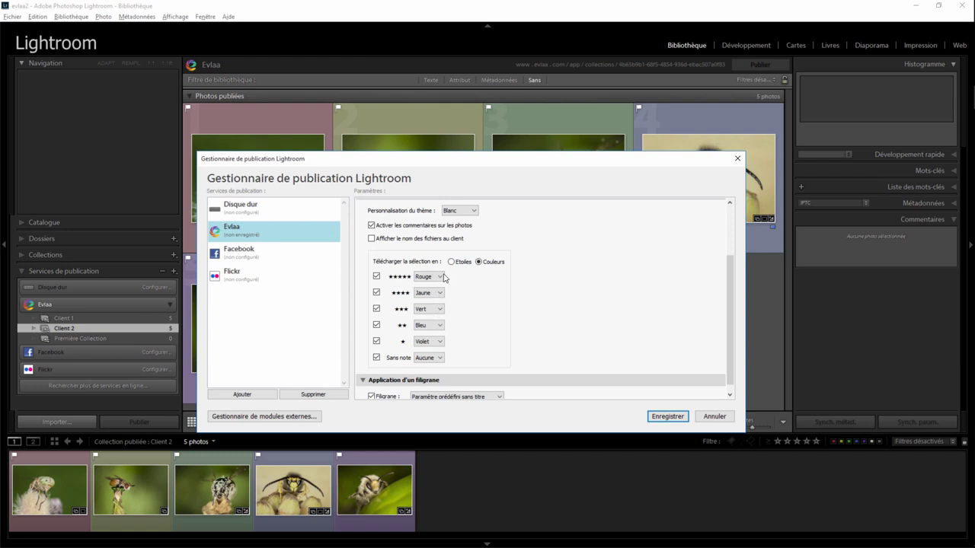
{"action": "left_click", "coordinate": [441, 277]}
{"action": "left_click", "coordinate": [470, 284]}
Step: Stop syncing four- to one-star ratings, import selections as Etoiles, and save
{"action": "left_click", "coordinate": [376, 293]}
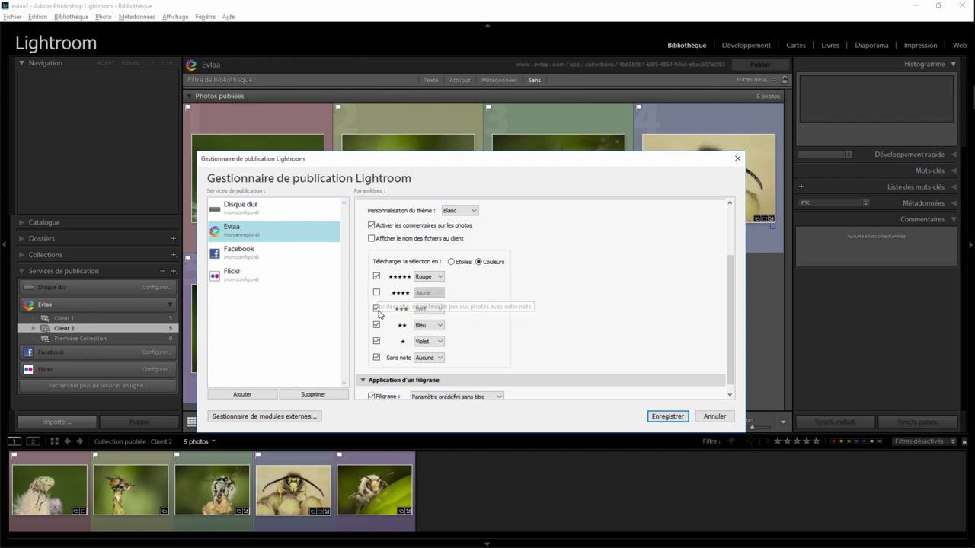
{"action": "left_click", "coordinate": [377, 308]}
{"action": "left_click", "coordinate": [376, 325]}
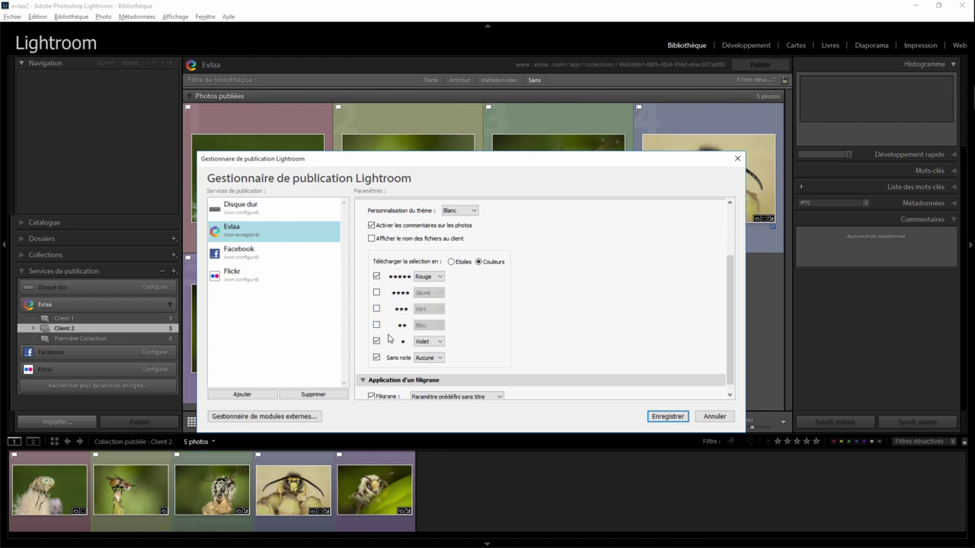
{"action": "left_click", "coordinate": [452, 263]}
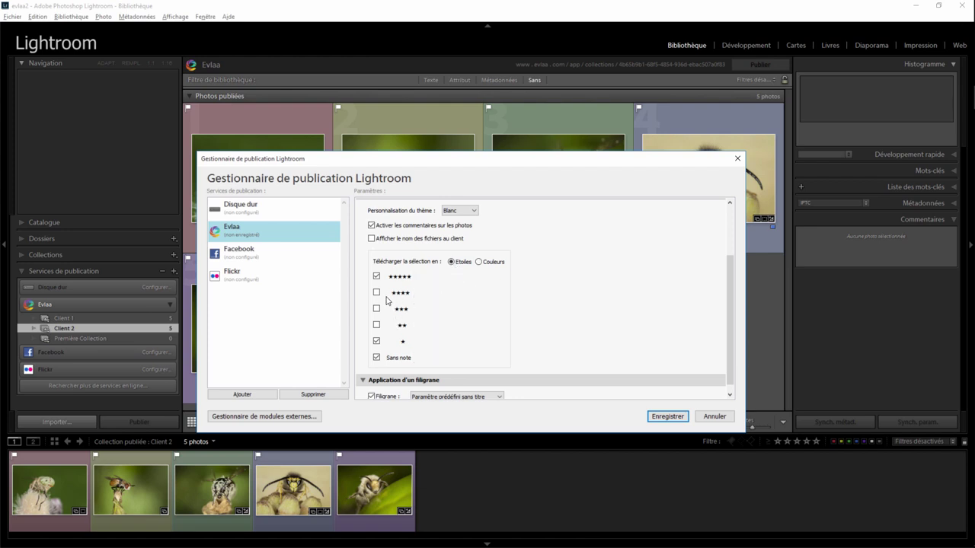
{"action": "left_click", "coordinate": [376, 343]}
{"action": "left_click", "coordinate": [473, 213]}
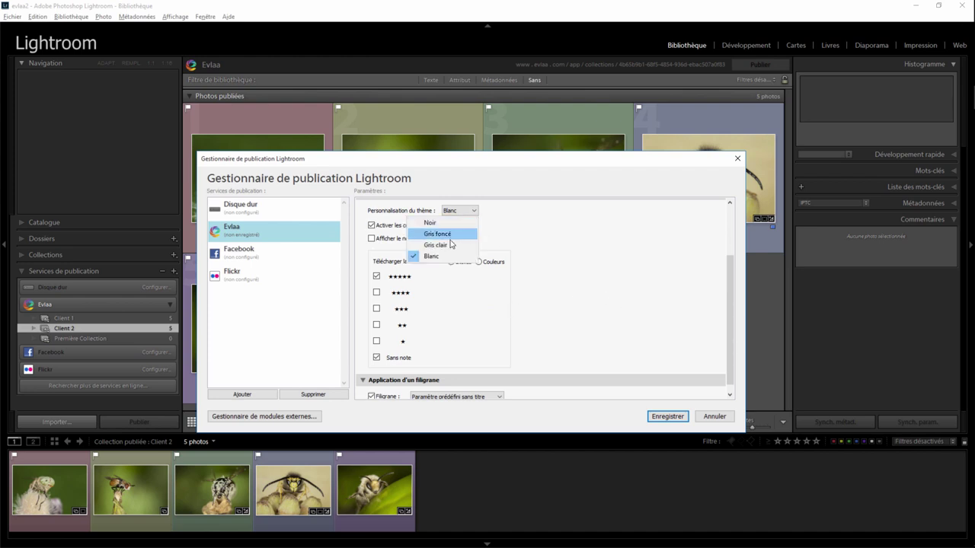
{"action": "left_click", "coordinate": [669, 418]}
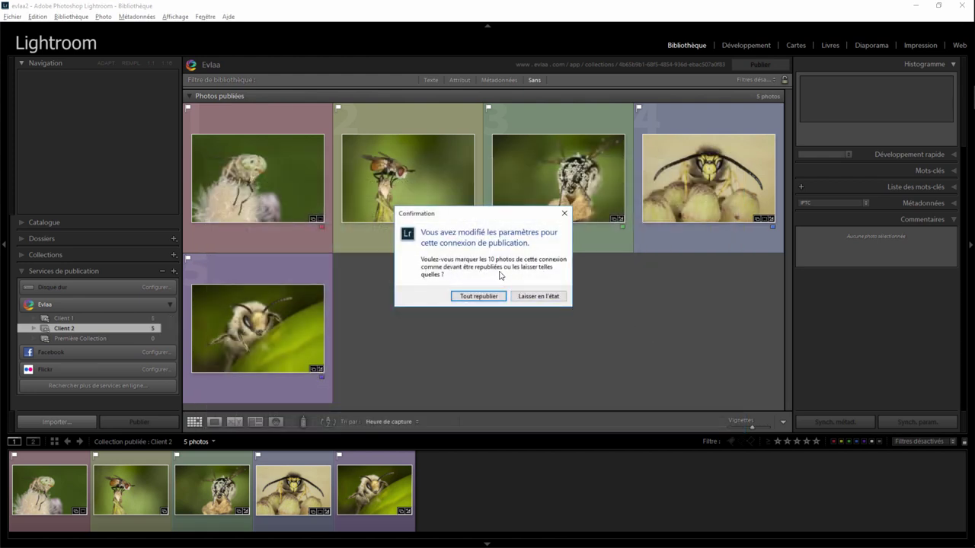
Step: Republish everything, publish Client 1 to Evlaa again, and open its gallery web page
{"action": "left_click", "coordinate": [483, 296]}
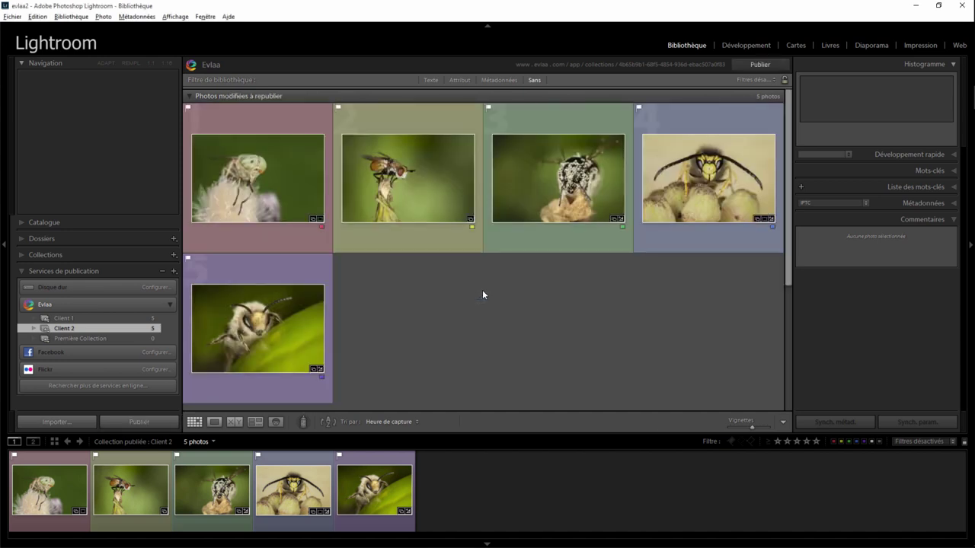
{"action": "left_click", "coordinate": [118, 318]}
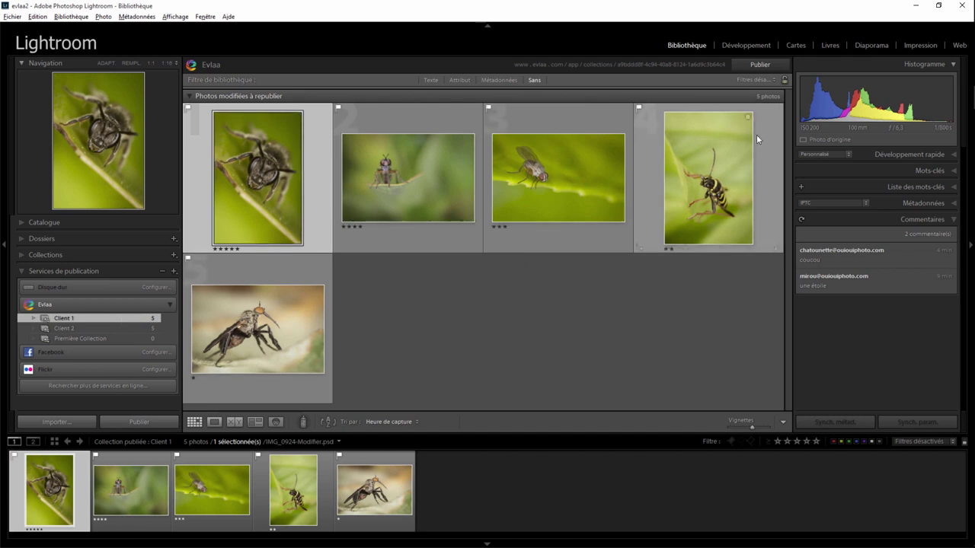
{"action": "left_click", "coordinate": [762, 66]}
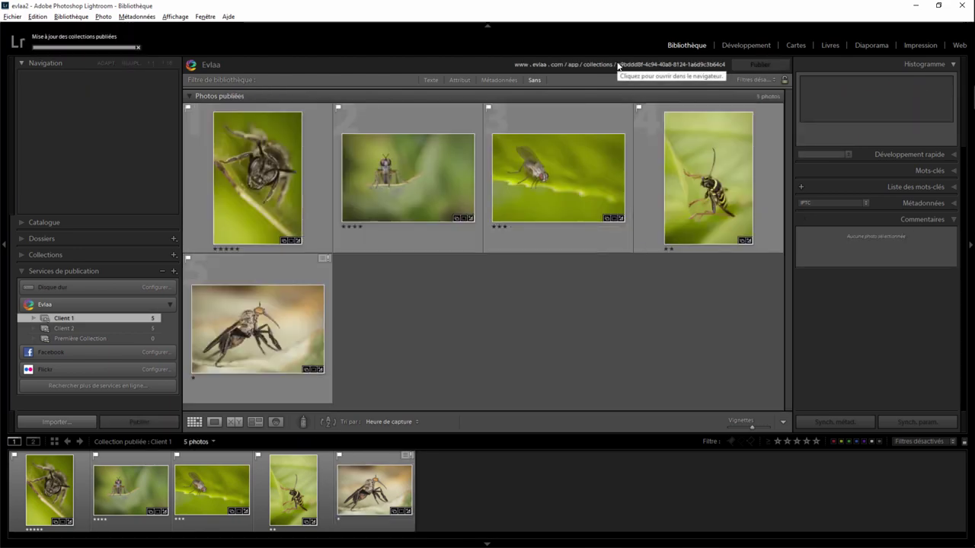
{"action": "left_click", "coordinate": [618, 65]}
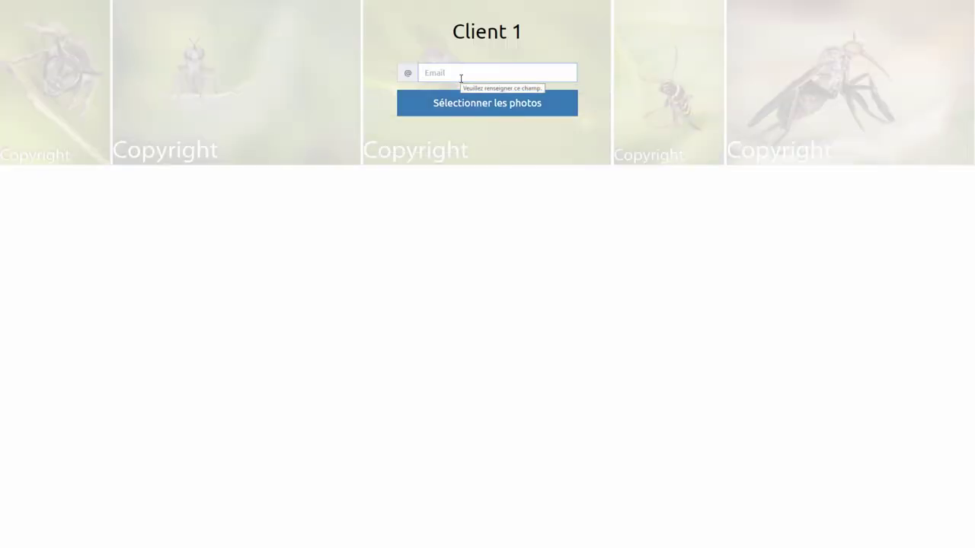
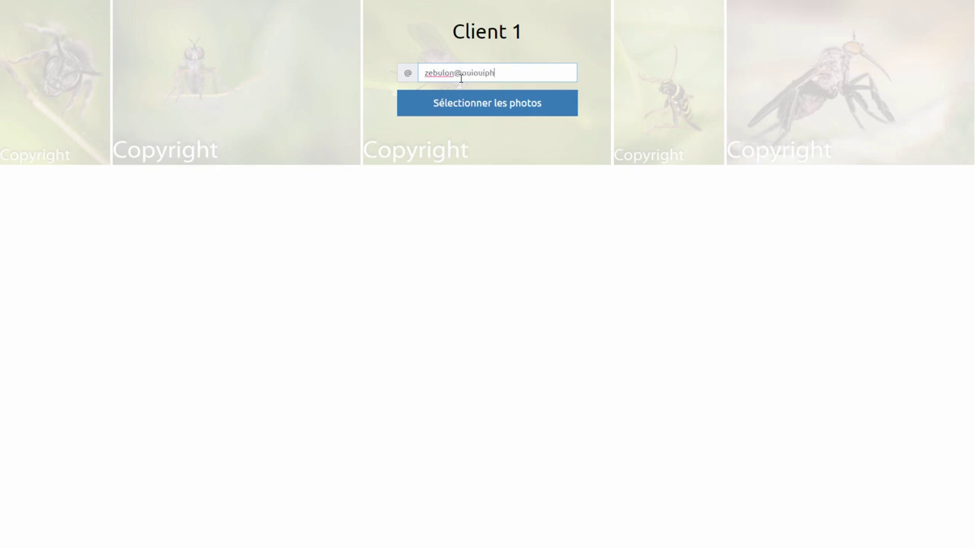
Step: Enter the Client 1 gallery with the client's e-mail and enlarge the bee photo
{"action": "left_click", "coordinate": [484, 102]}
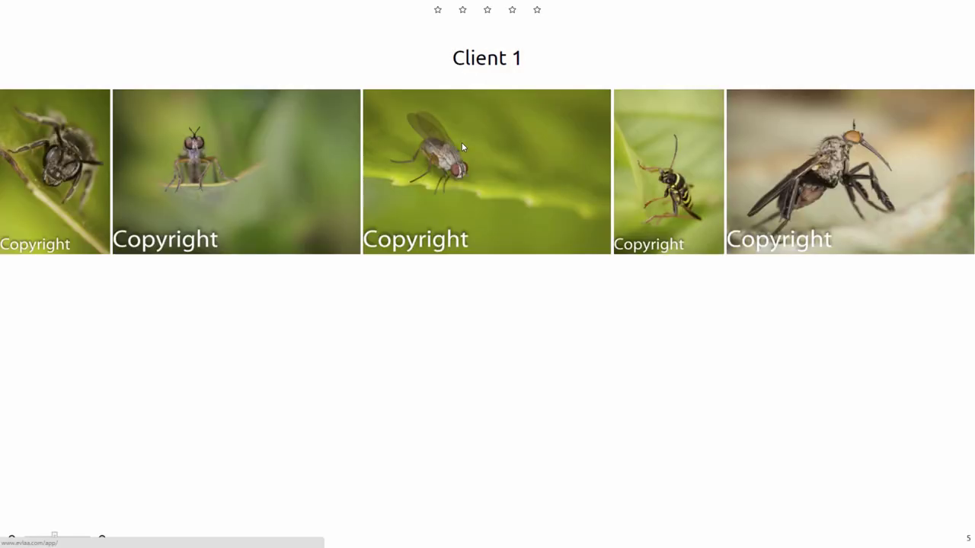
{"action": "left_click", "coordinate": [40, 202]}
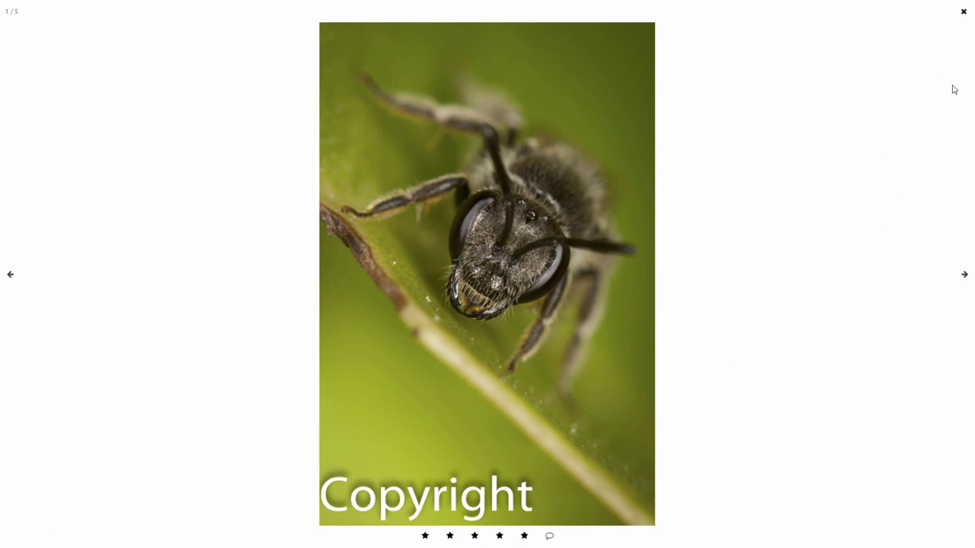
Step: Rate the photos through to the last one in the lightbox, then send the selection
{"action": "left_click", "coordinate": [965, 276]}
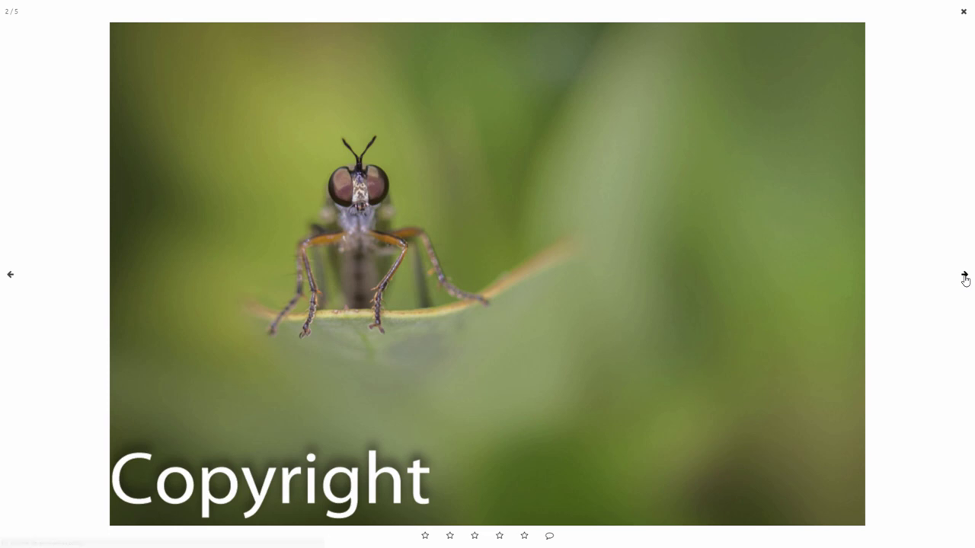
{"action": "left_click", "coordinate": [501, 538]}
{"action": "left_click", "coordinate": [498, 537]}
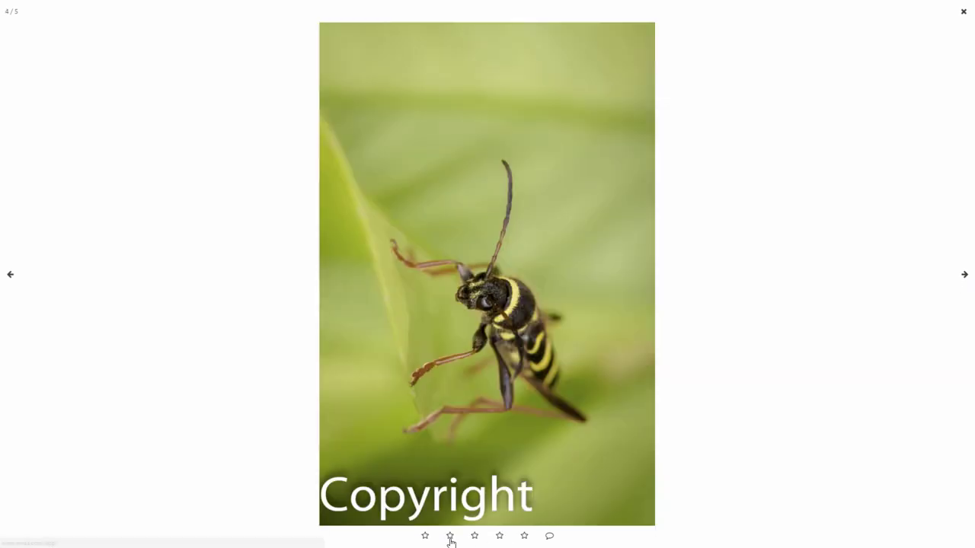
{"action": "left_click", "coordinate": [450, 537]}
{"action": "left_click", "coordinate": [965, 275]}
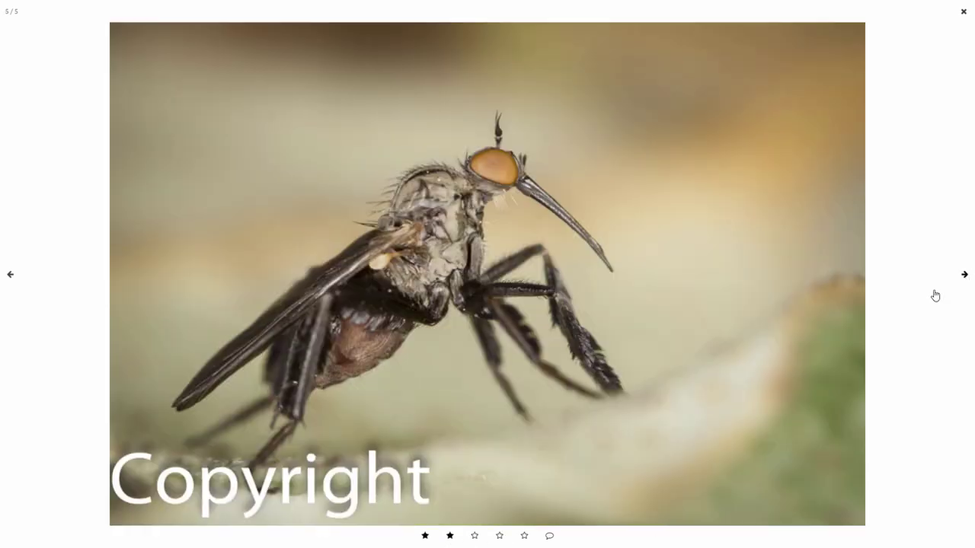
{"action": "left_click", "coordinate": [425, 538]}
{"action": "left_click", "coordinate": [963, 12]}
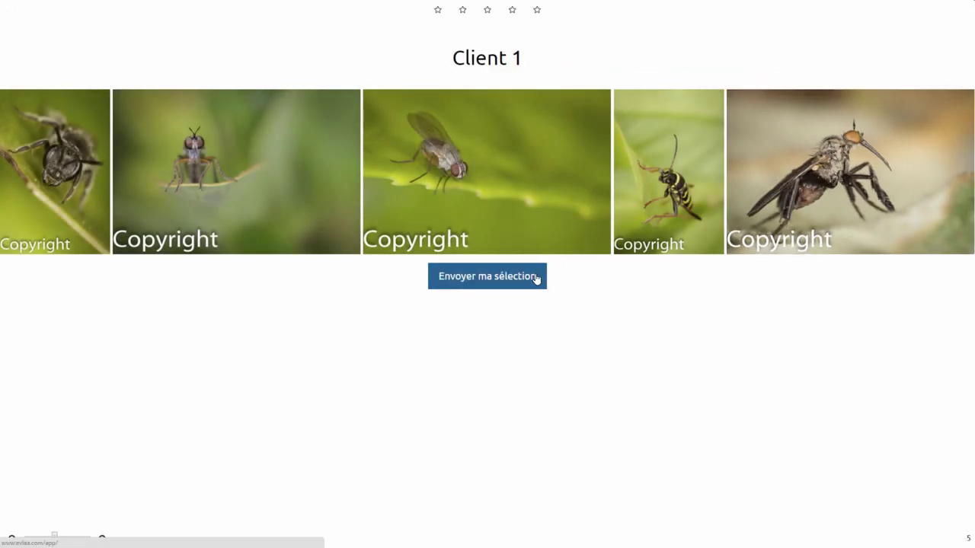
{"action": "left_click", "coordinate": [496, 280]}
Step: Confirm the Evlaa selection, cancel the first fetch, and clear Client 1's existing star ratings
{"action": "left_click", "coordinate": [492, 127]}
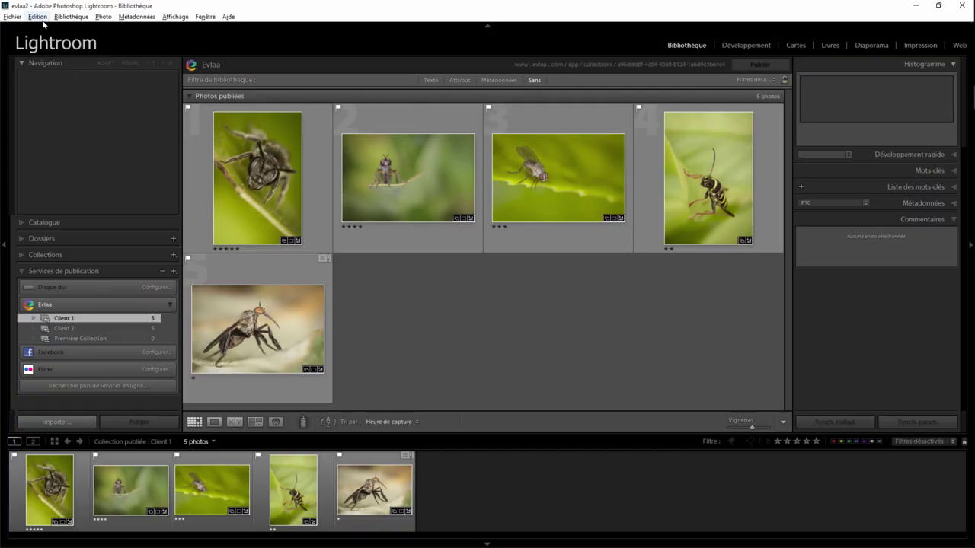
{"action": "left_click", "coordinate": [70, 16]}
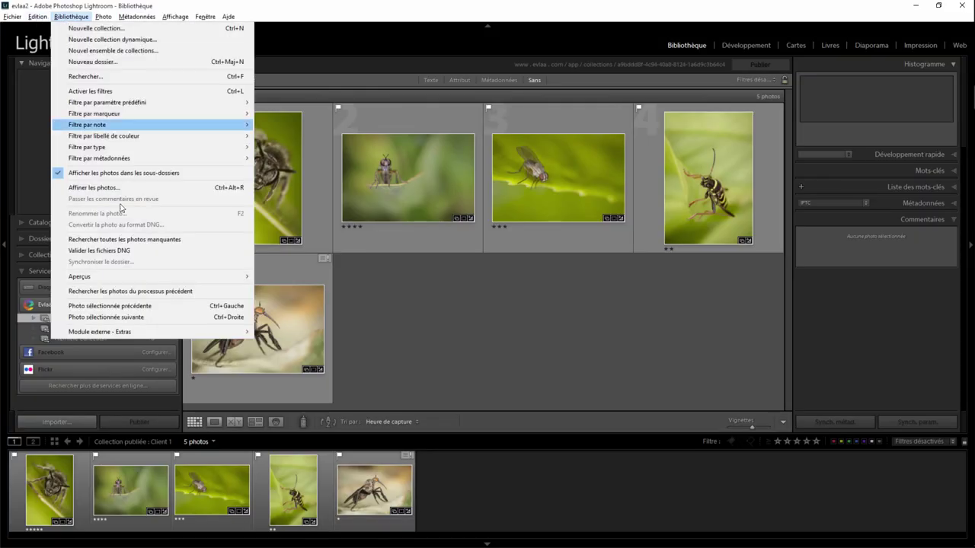
{"action": "mouse_move", "coordinate": [152, 332]}
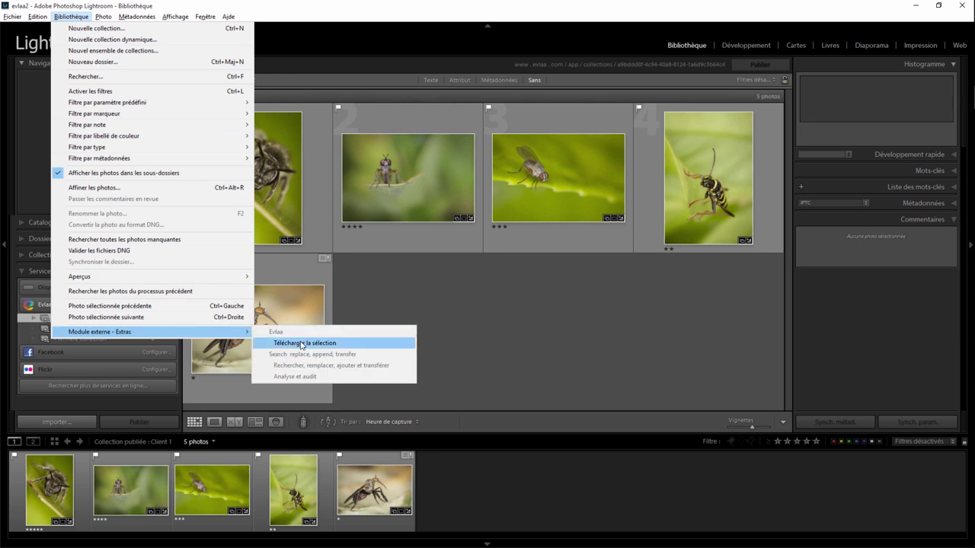
{"action": "left_click", "coordinate": [299, 342]}
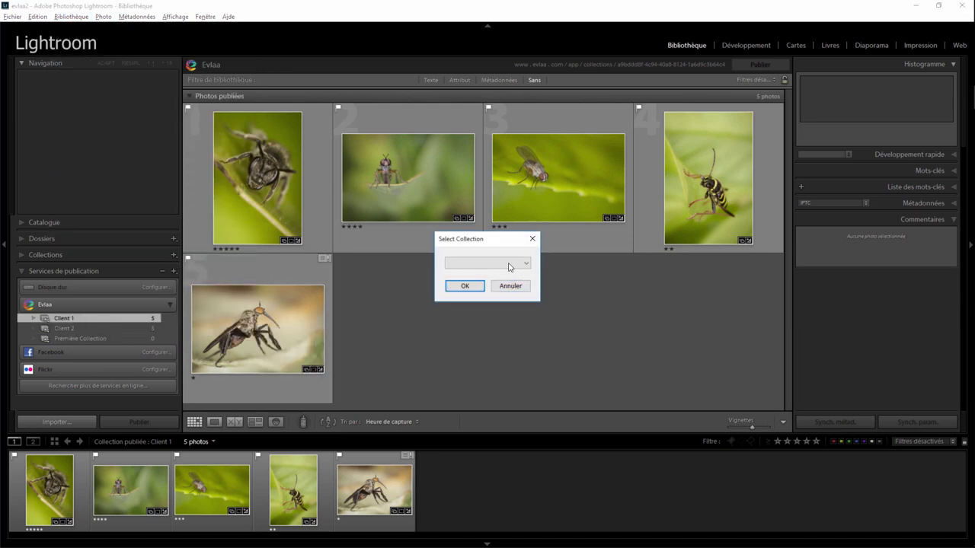
{"action": "left_click", "coordinate": [517, 285]}
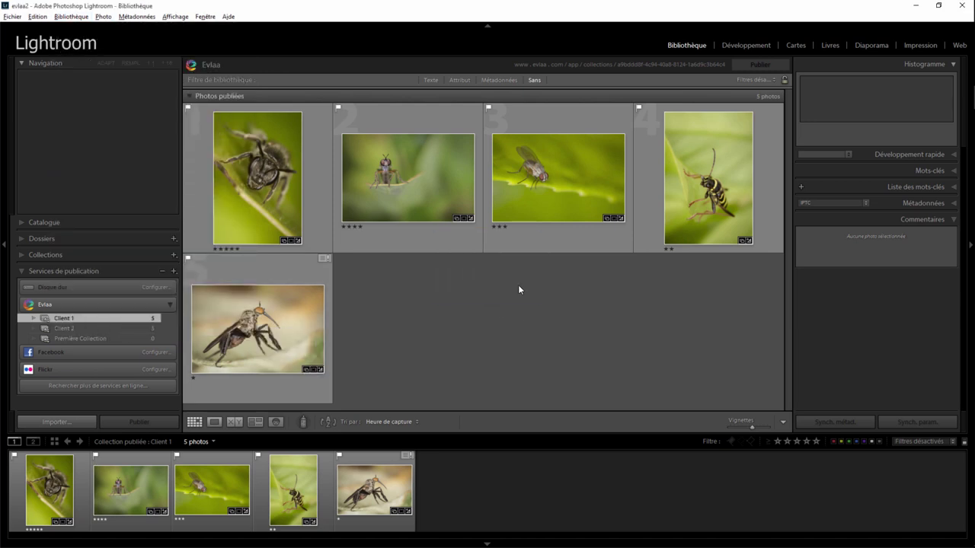
{"action": "left_click", "coordinate": [212, 249]}
{"action": "left_click", "coordinate": [214, 249]}
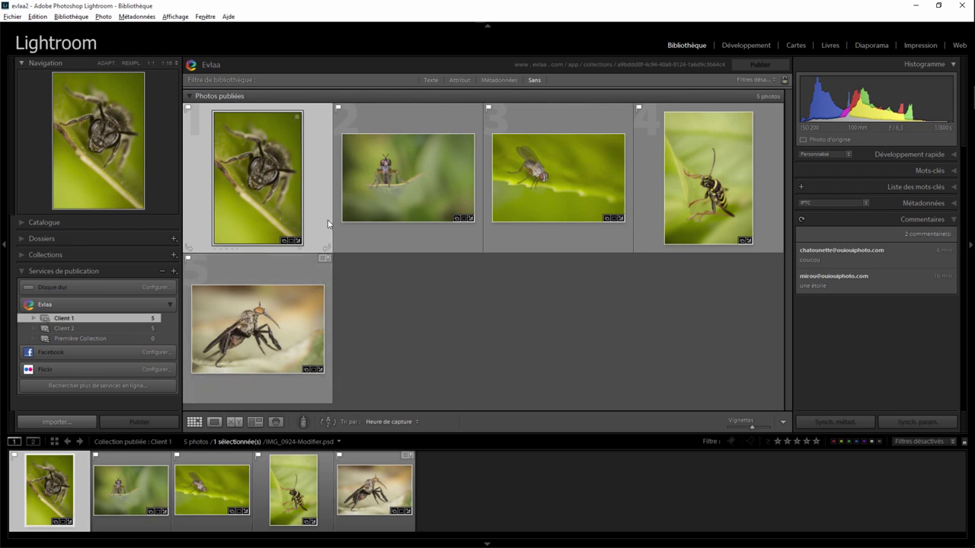
Step: Download the client's Evlaa selection into the Client 1 collection, choosing the client's e-mail
{"action": "left_click", "coordinate": [71, 16]}
{"action": "mouse_move", "coordinate": [100, 332]}
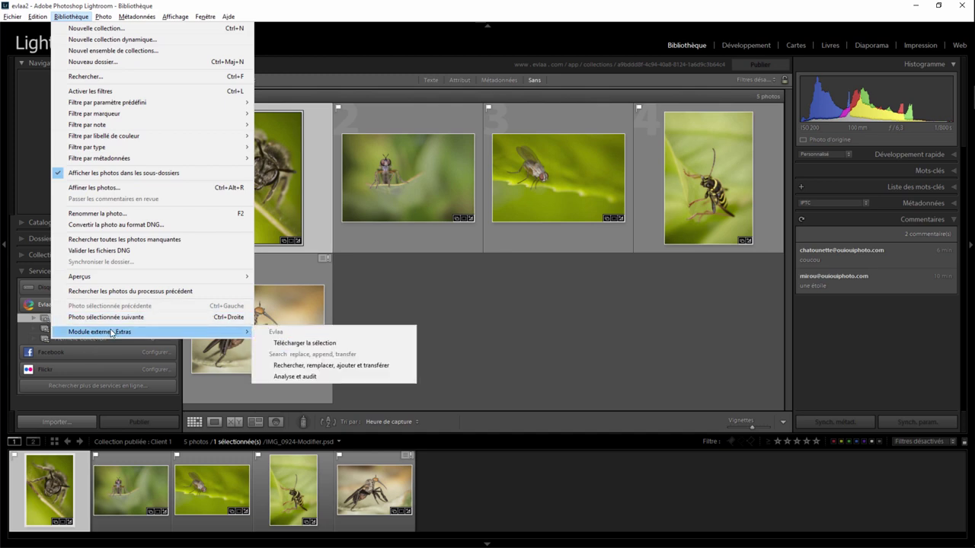
{"action": "left_click", "coordinate": [304, 343]}
{"action": "left_click", "coordinate": [524, 265]}
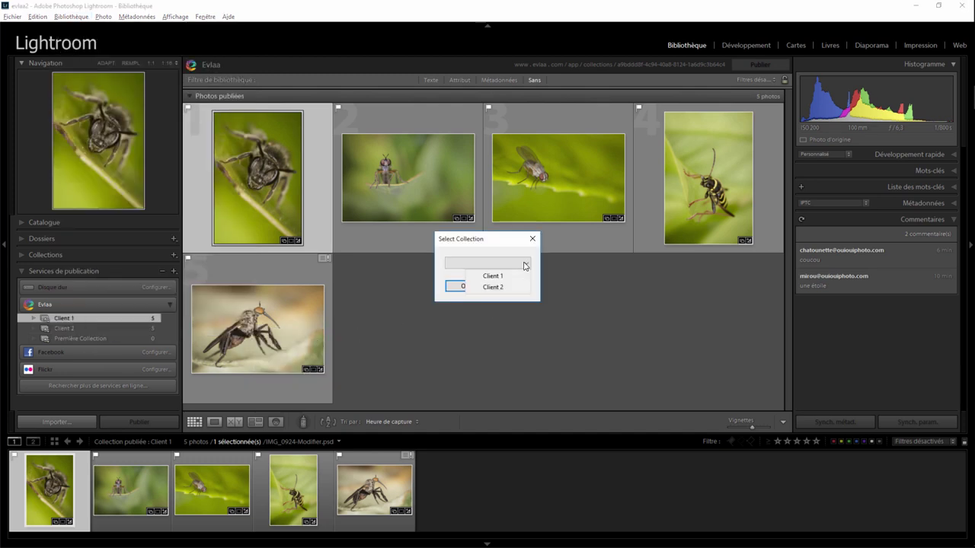
{"action": "left_click", "coordinate": [506, 276]}
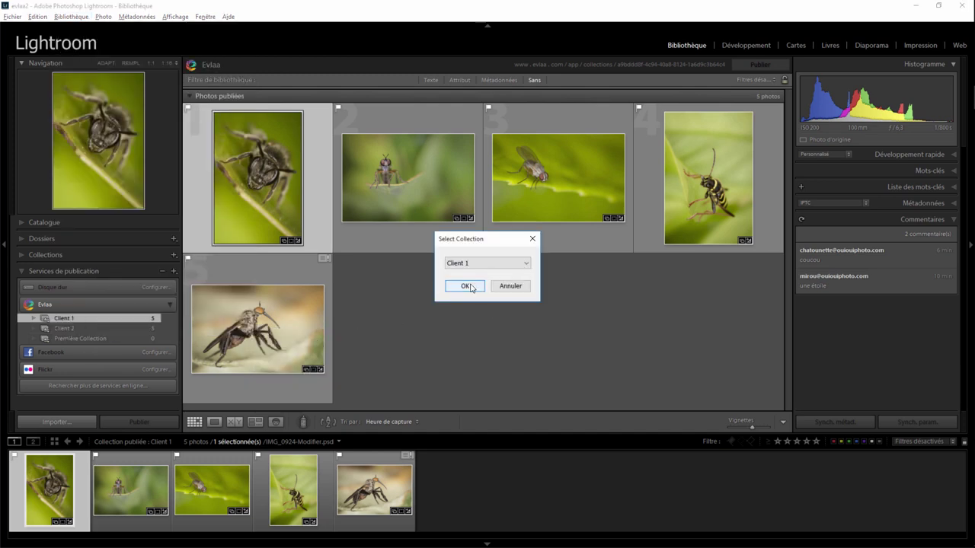
{"action": "left_click", "coordinate": [471, 288]}
{"action": "left_click", "coordinate": [531, 265]}
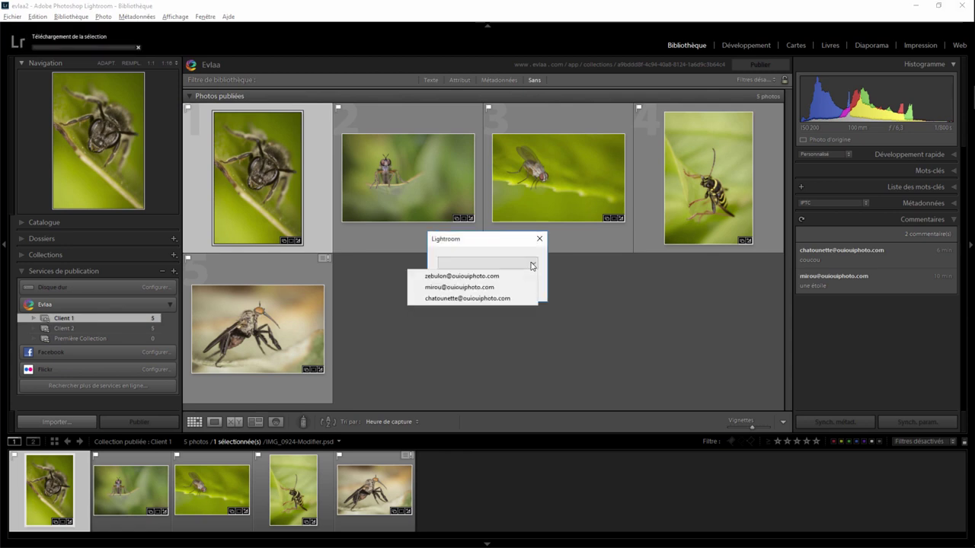
{"action": "left_click", "coordinate": [461, 276]}
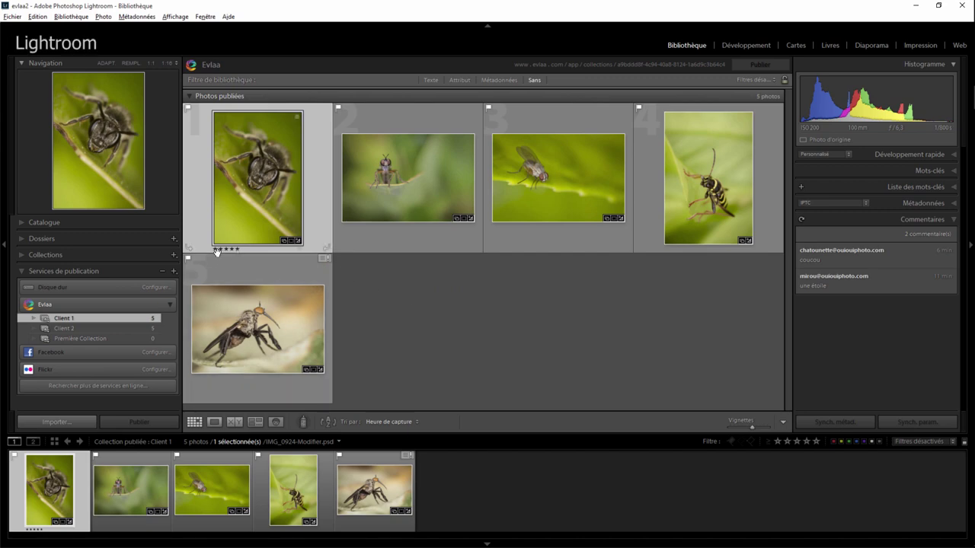
{"action": "right_click", "coordinate": [117, 303]}
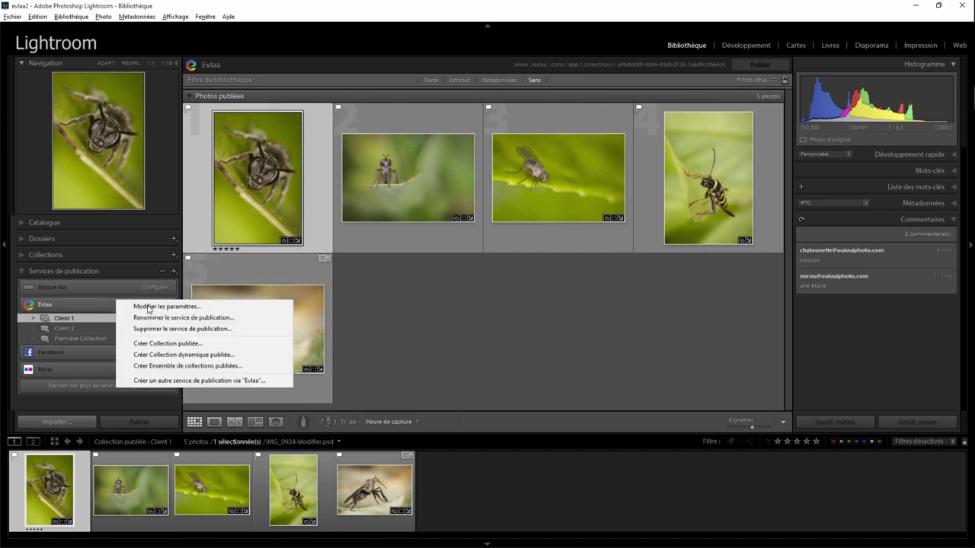
{"action": "left_click", "coordinate": [149, 307]}
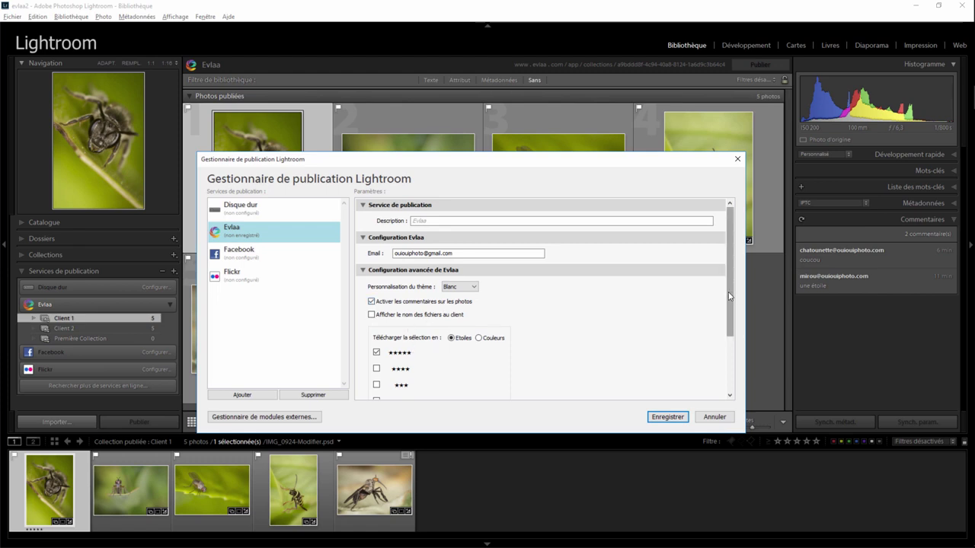
{"action": "left_click_drag", "start_coordinate": [729, 296], "coordinate": [729, 344]}
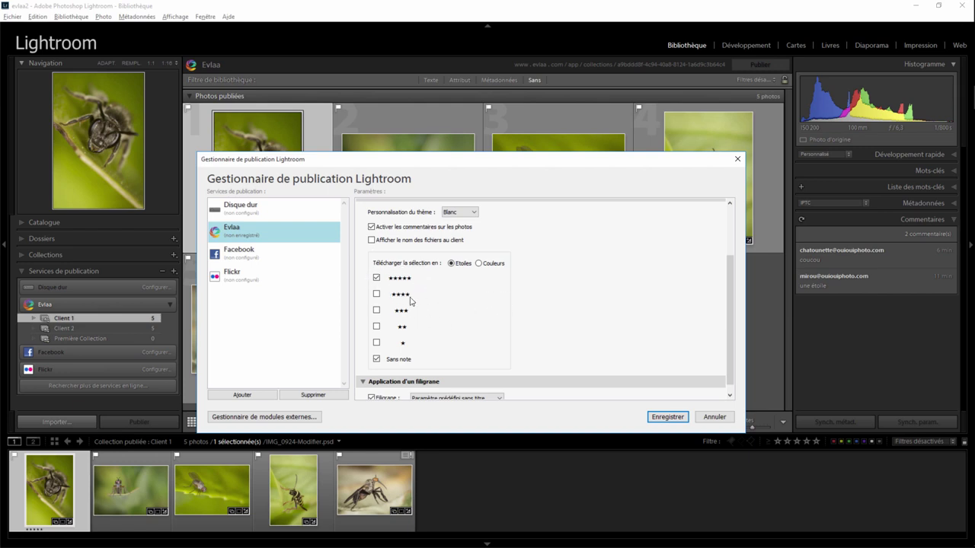
{"action": "left_click", "coordinate": [716, 417]}
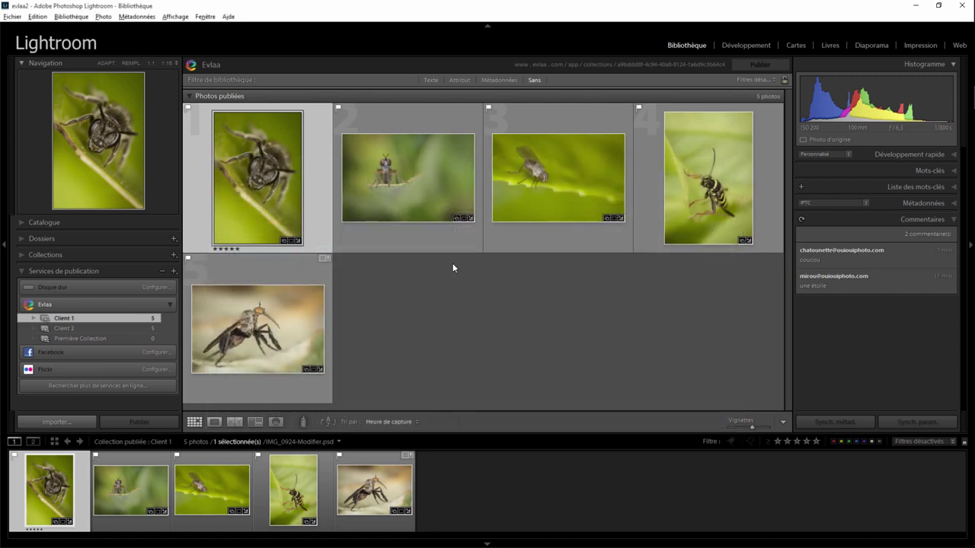